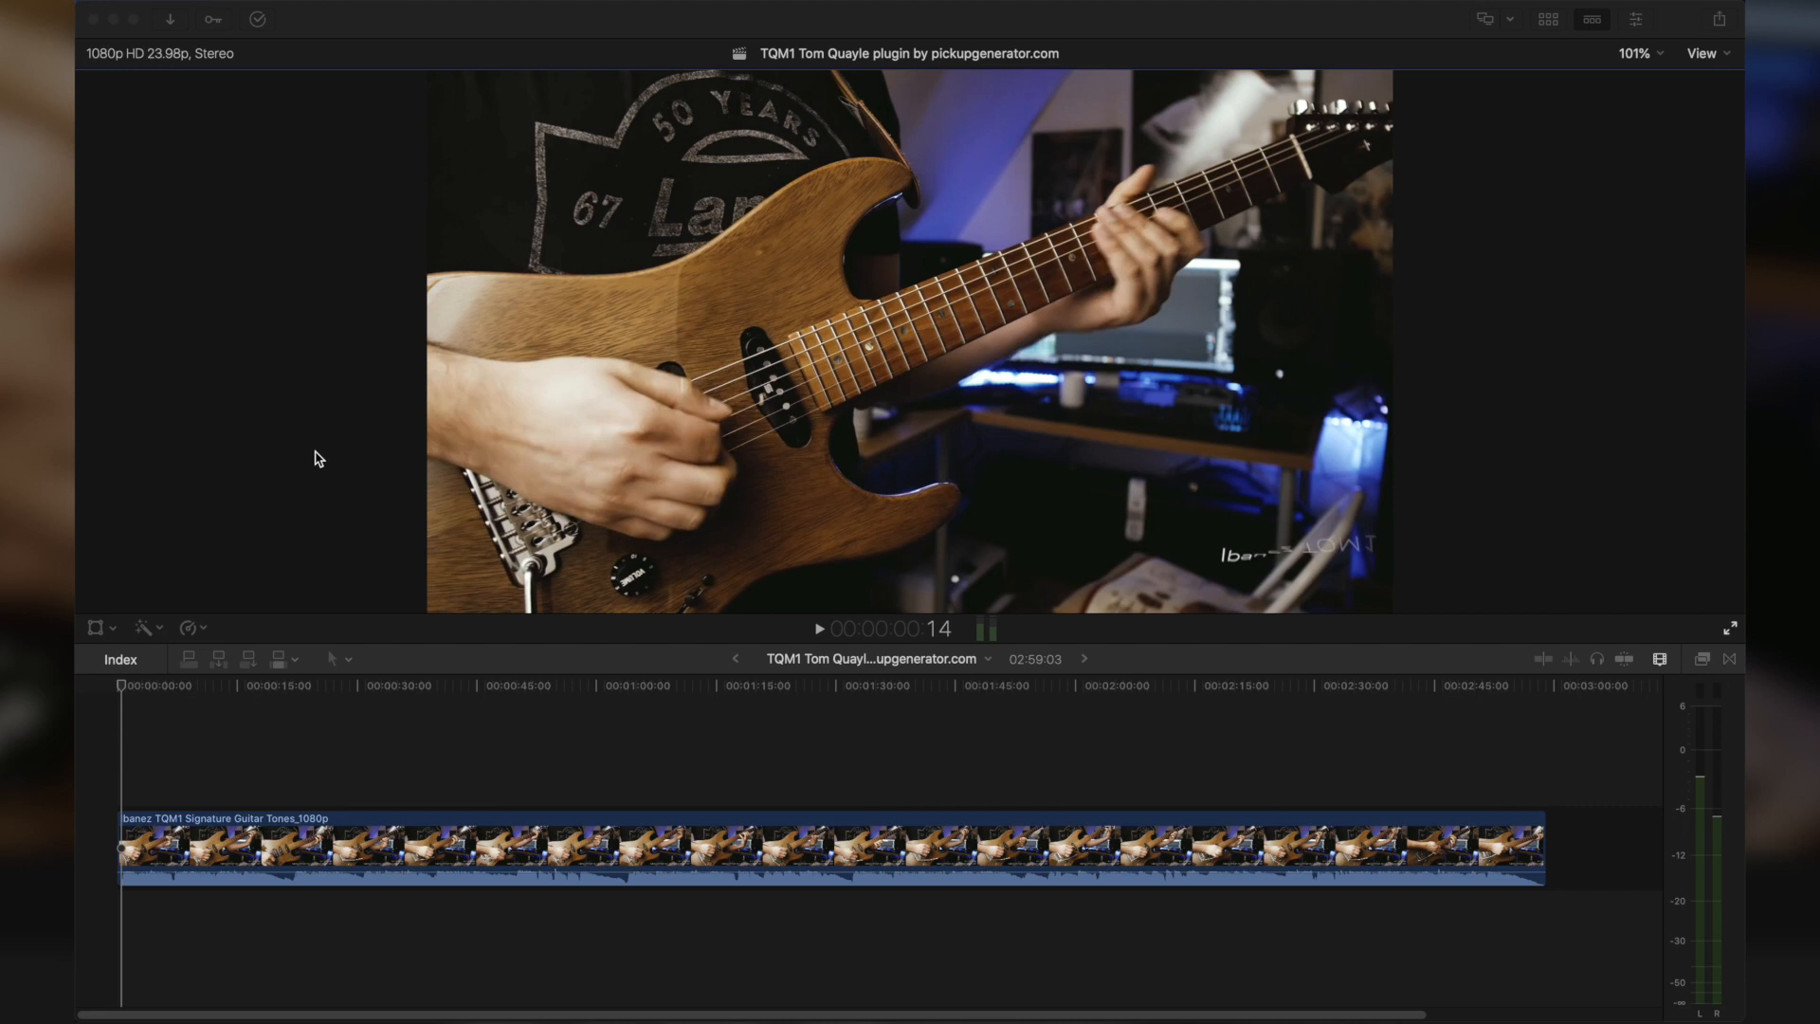
Step: Place the TQM1 Tom Quayle AZ generator from the Pickup Generator - Ibanez category above the guitar video, at the timeline's start
{"action": "left_click", "coordinate": [217, 297]}
{"action": "key", "text": "ctrl+super+1"}
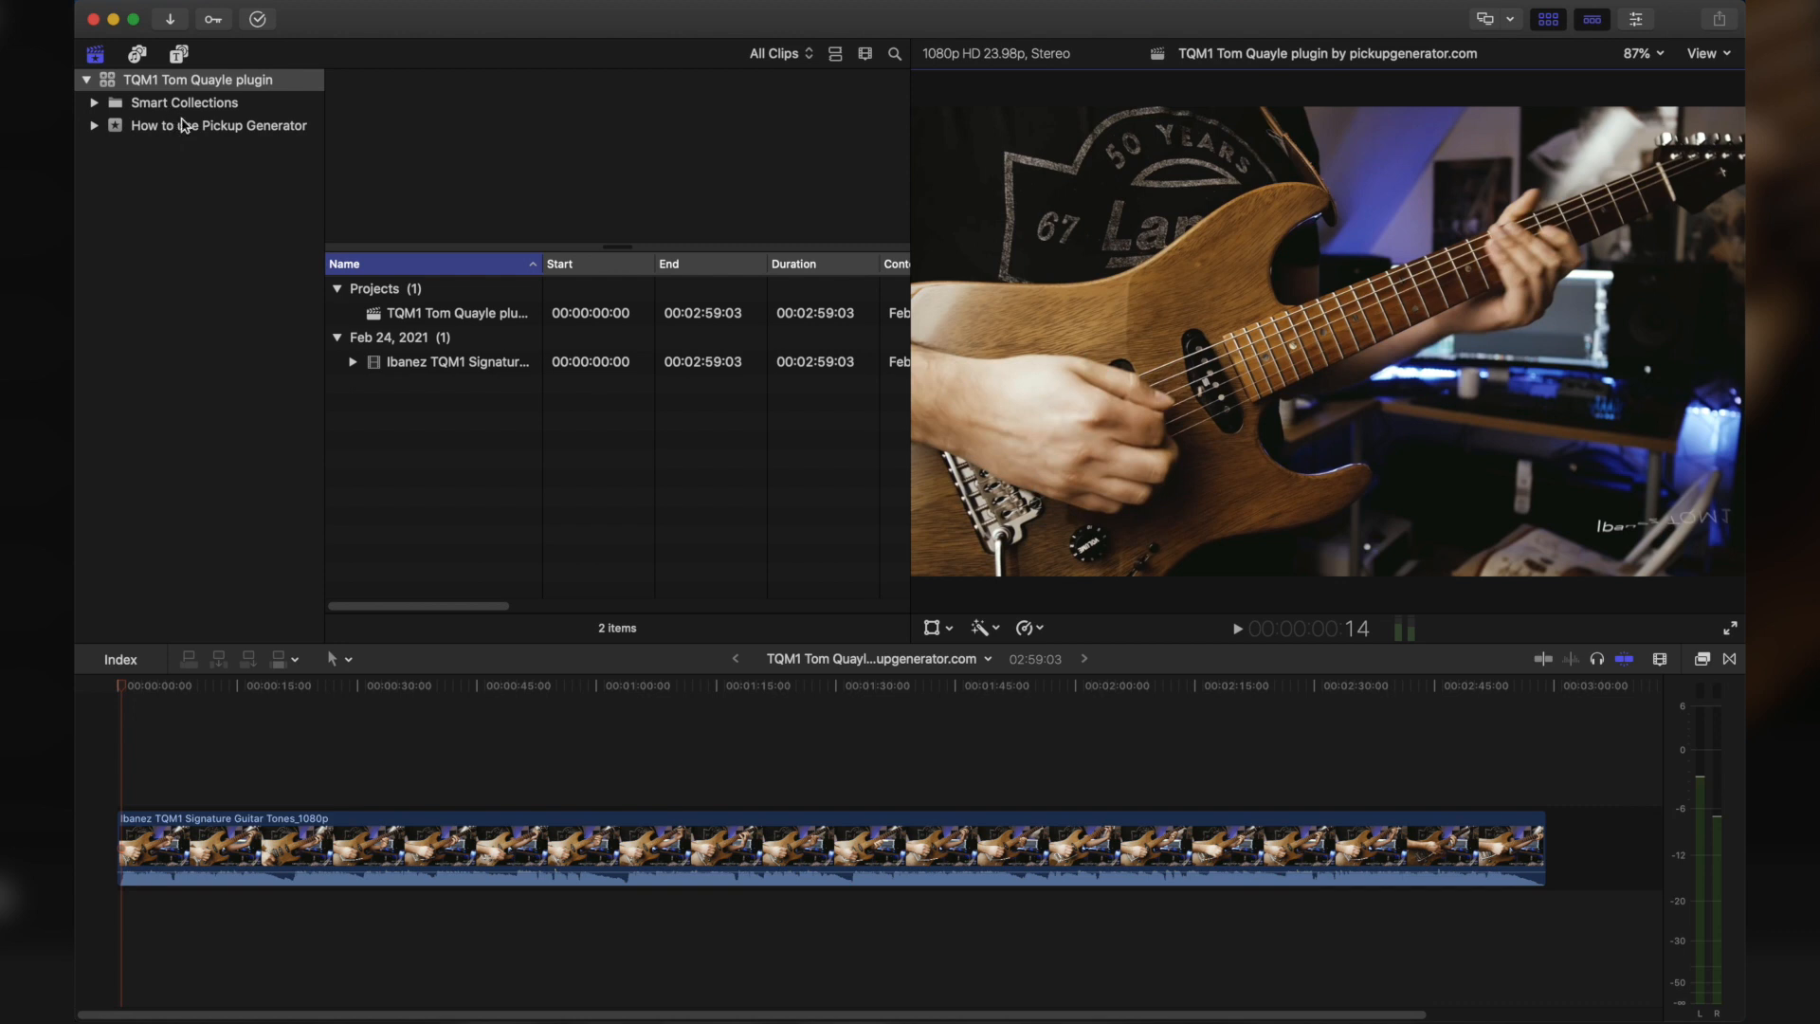
{"action": "left_click", "coordinate": [180, 55]}
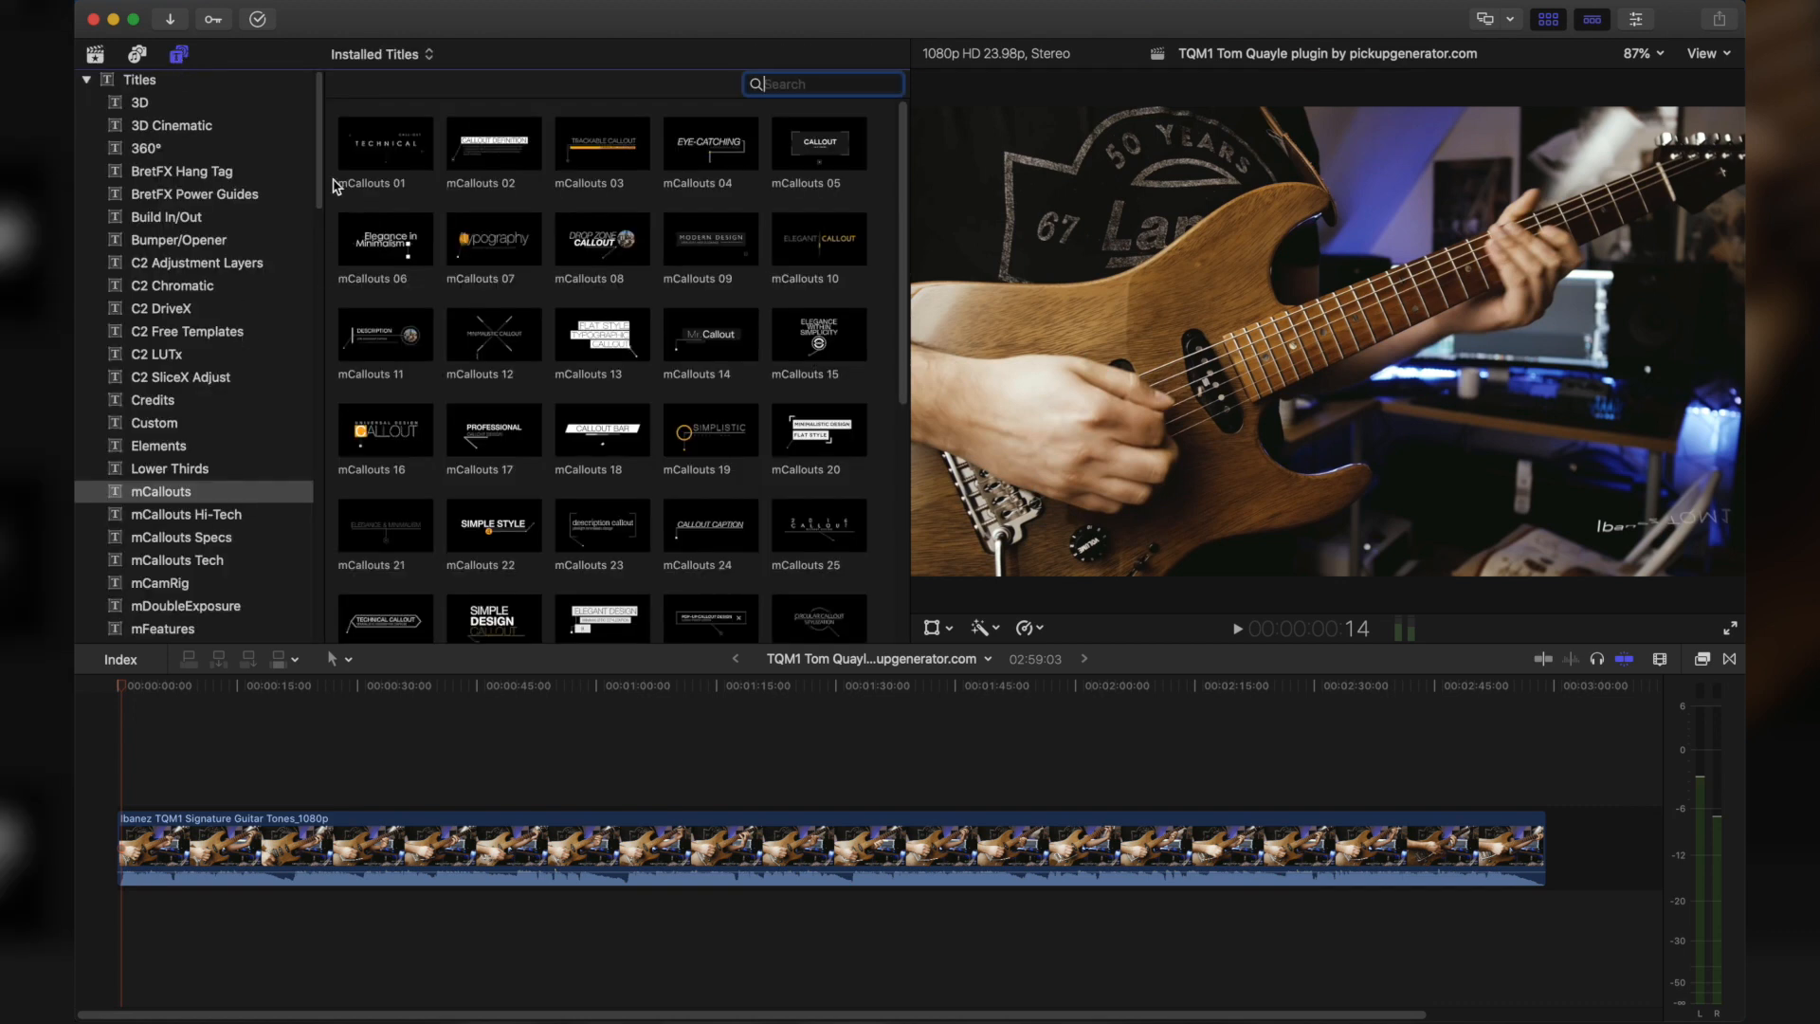
{"action": "left_click_drag", "start_coordinate": [320, 180], "coordinate": [381, 623]}
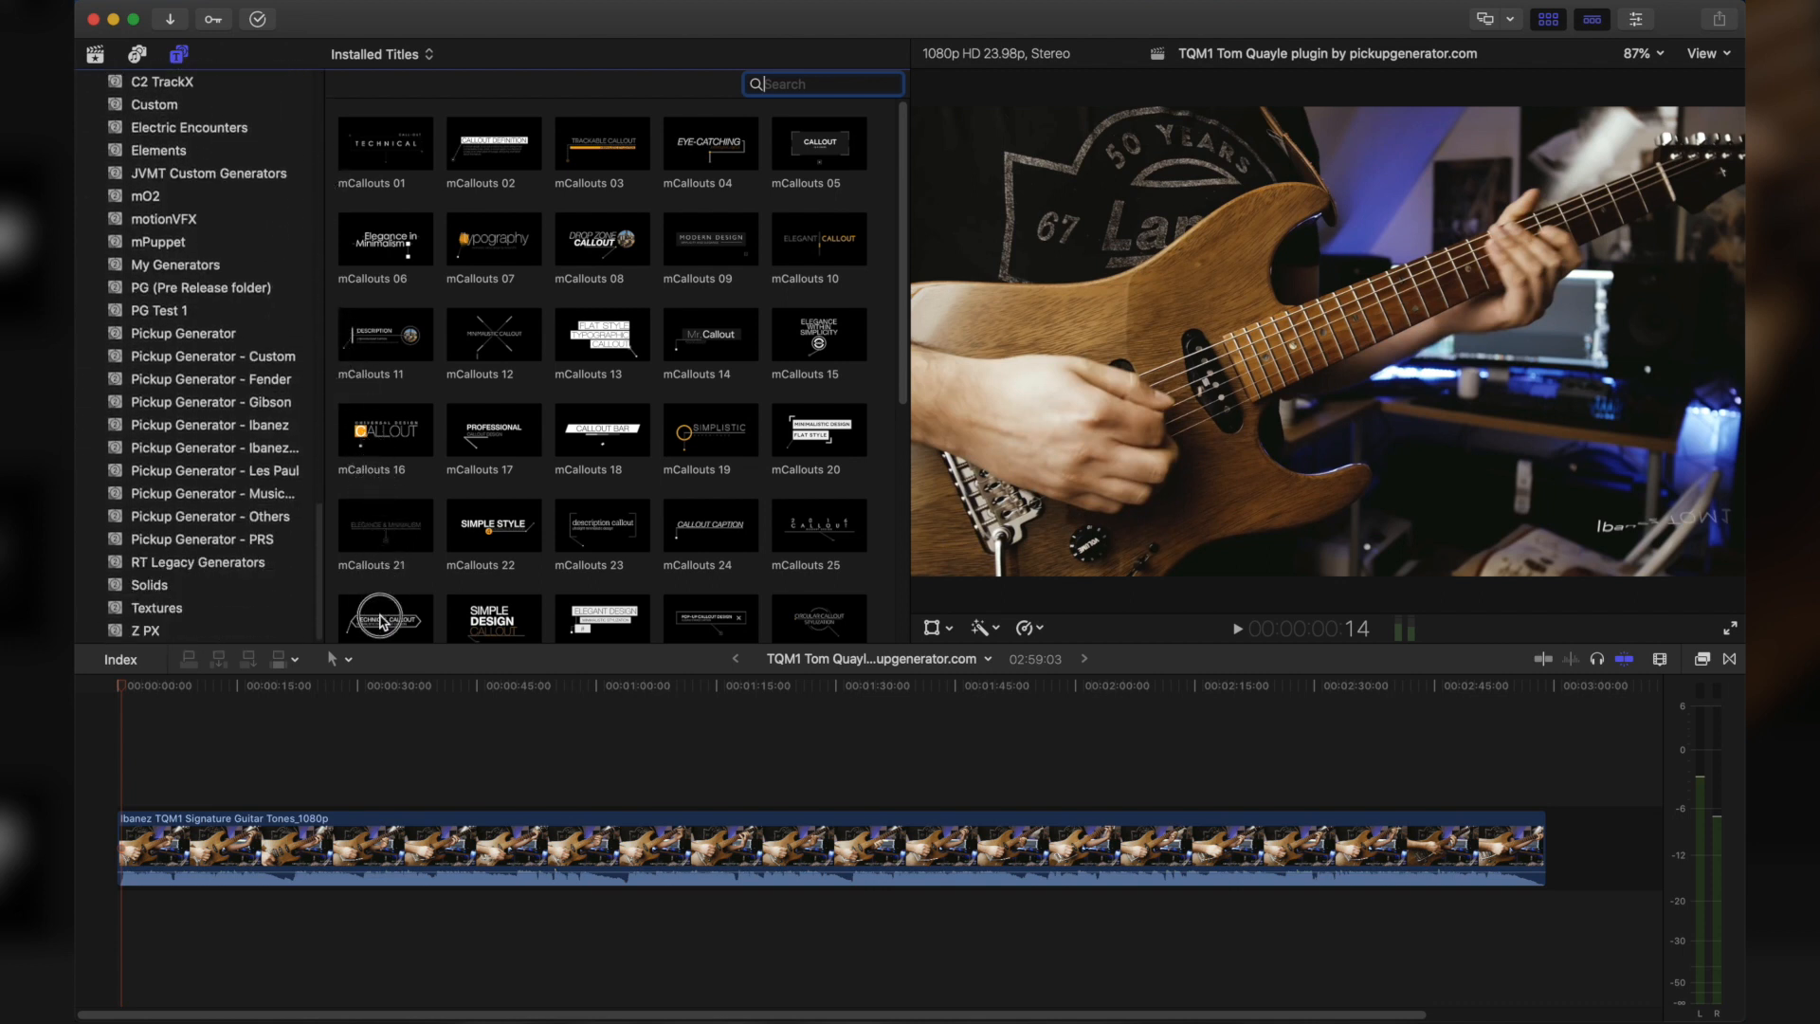
{"action": "left_click", "coordinate": [236, 427]}
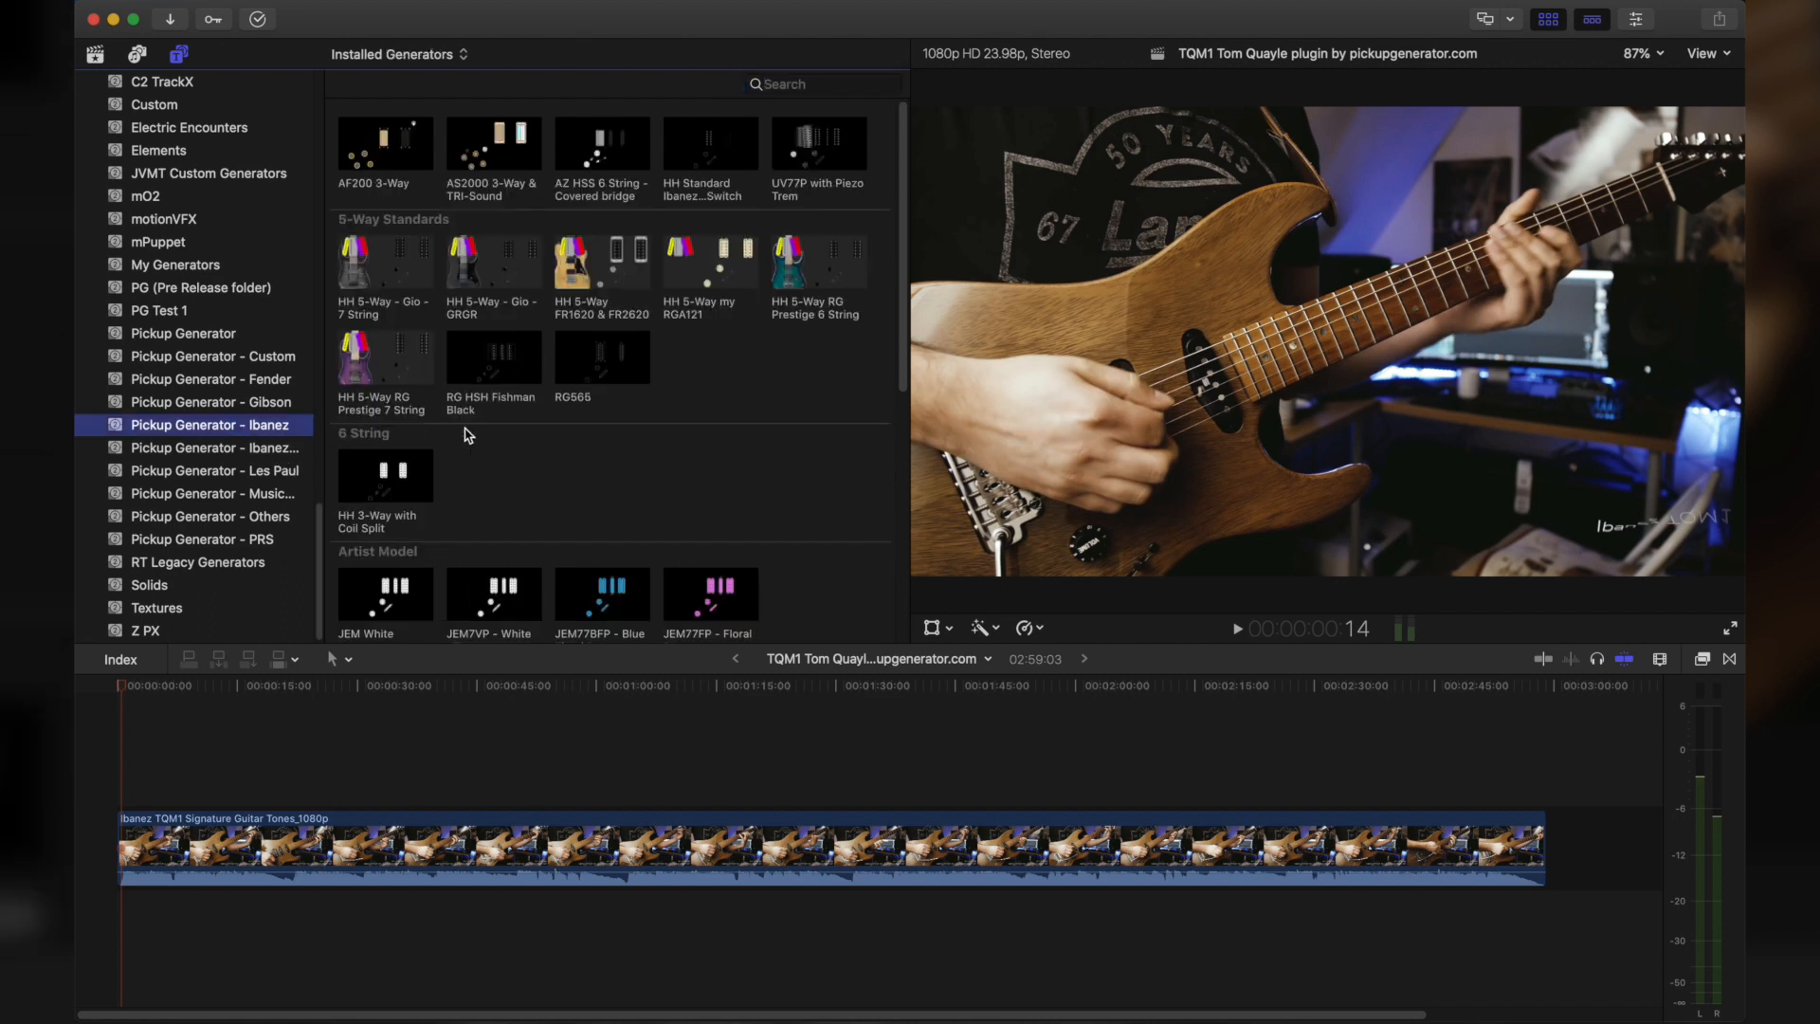
{"action": "scroll", "coordinate": [468, 435], "scroll_direction": "down", "scroll_amount": 10}
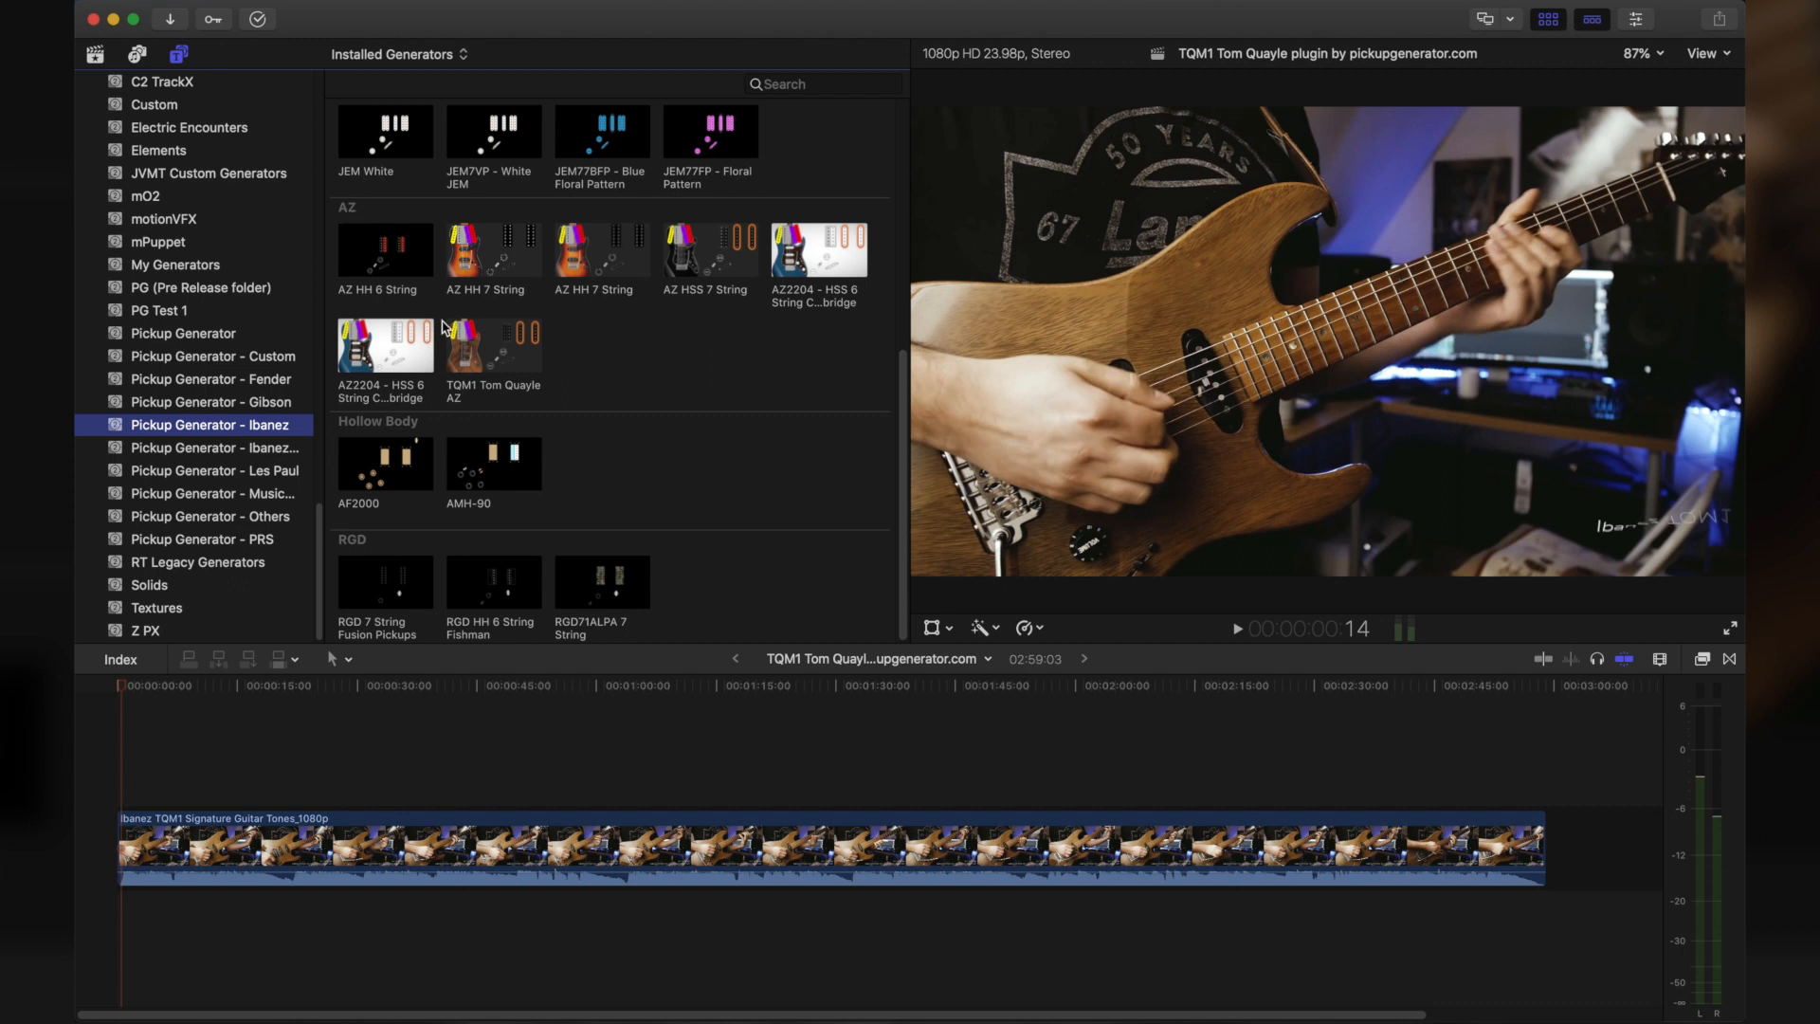
{"action": "left_click_drag", "start_coordinate": [491, 356], "coordinate": [122, 769]}
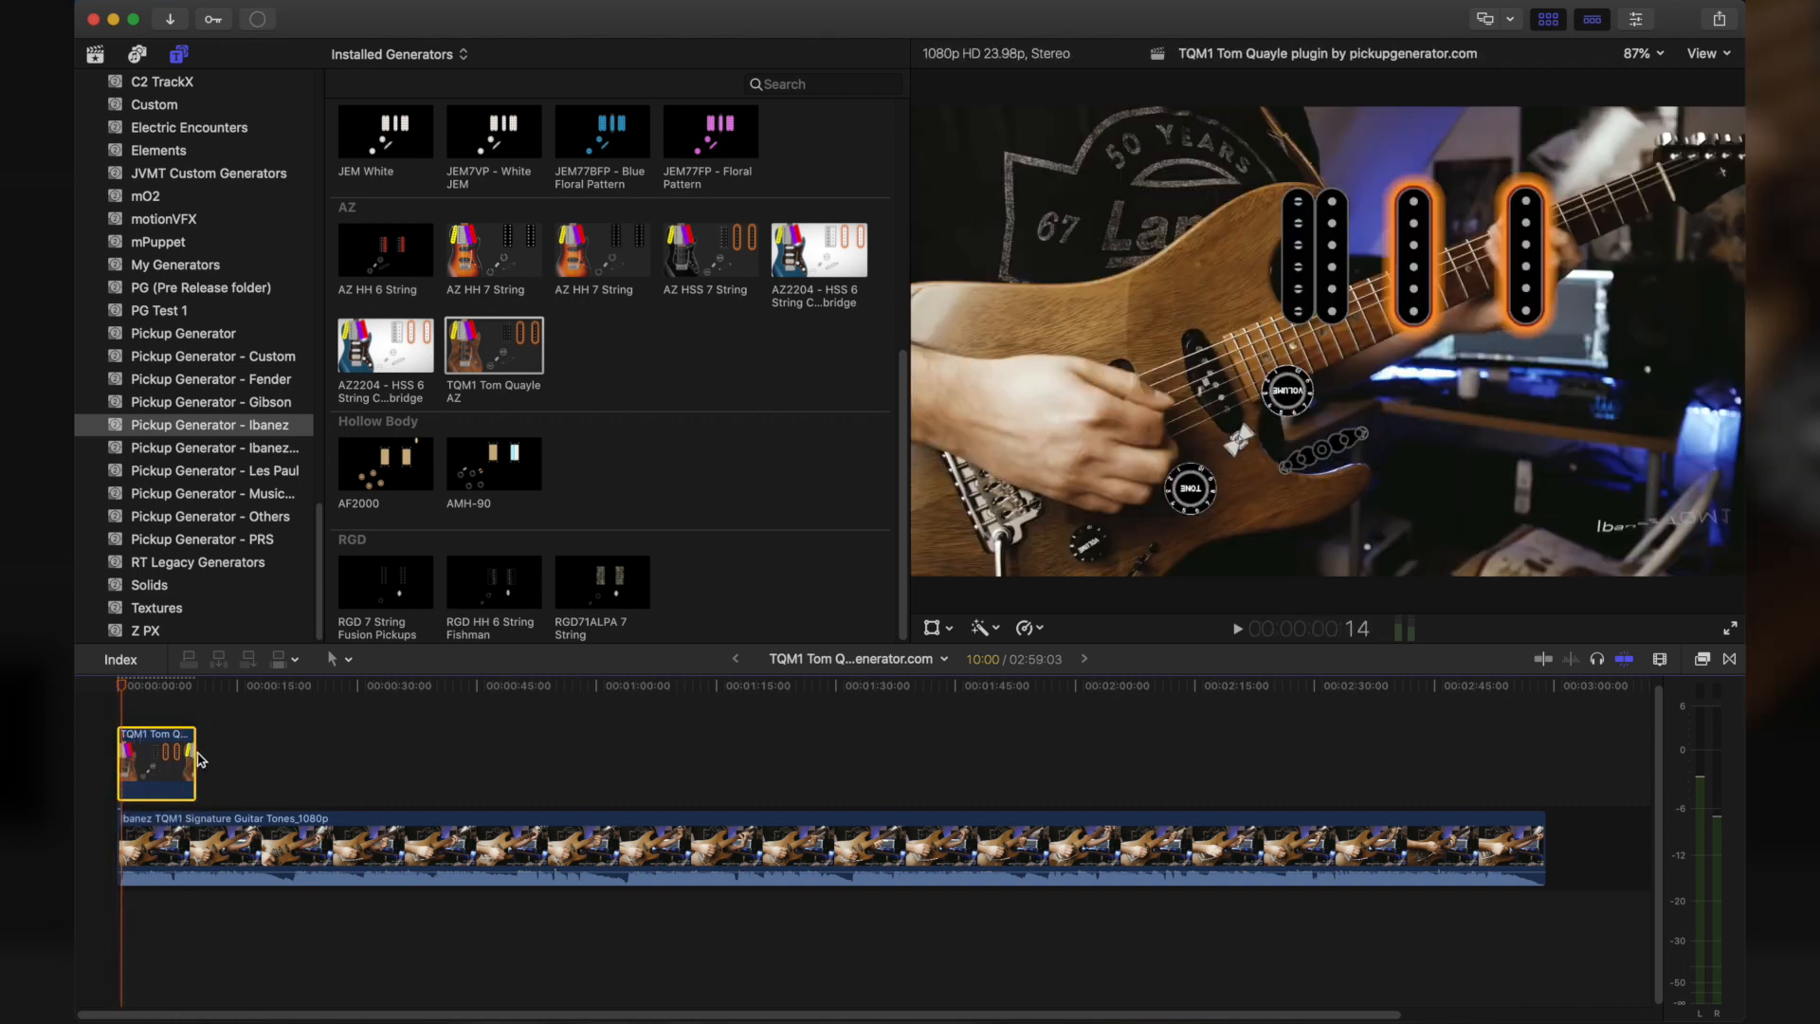
Step: Extend the TQM1 Tom Quayle AZ clip to the full length of the guitar video and hide the media browser
{"action": "left_click_drag", "start_coordinate": [195, 756], "coordinate": [1542, 756]}
{"action": "left_click", "coordinate": [147, 755]}
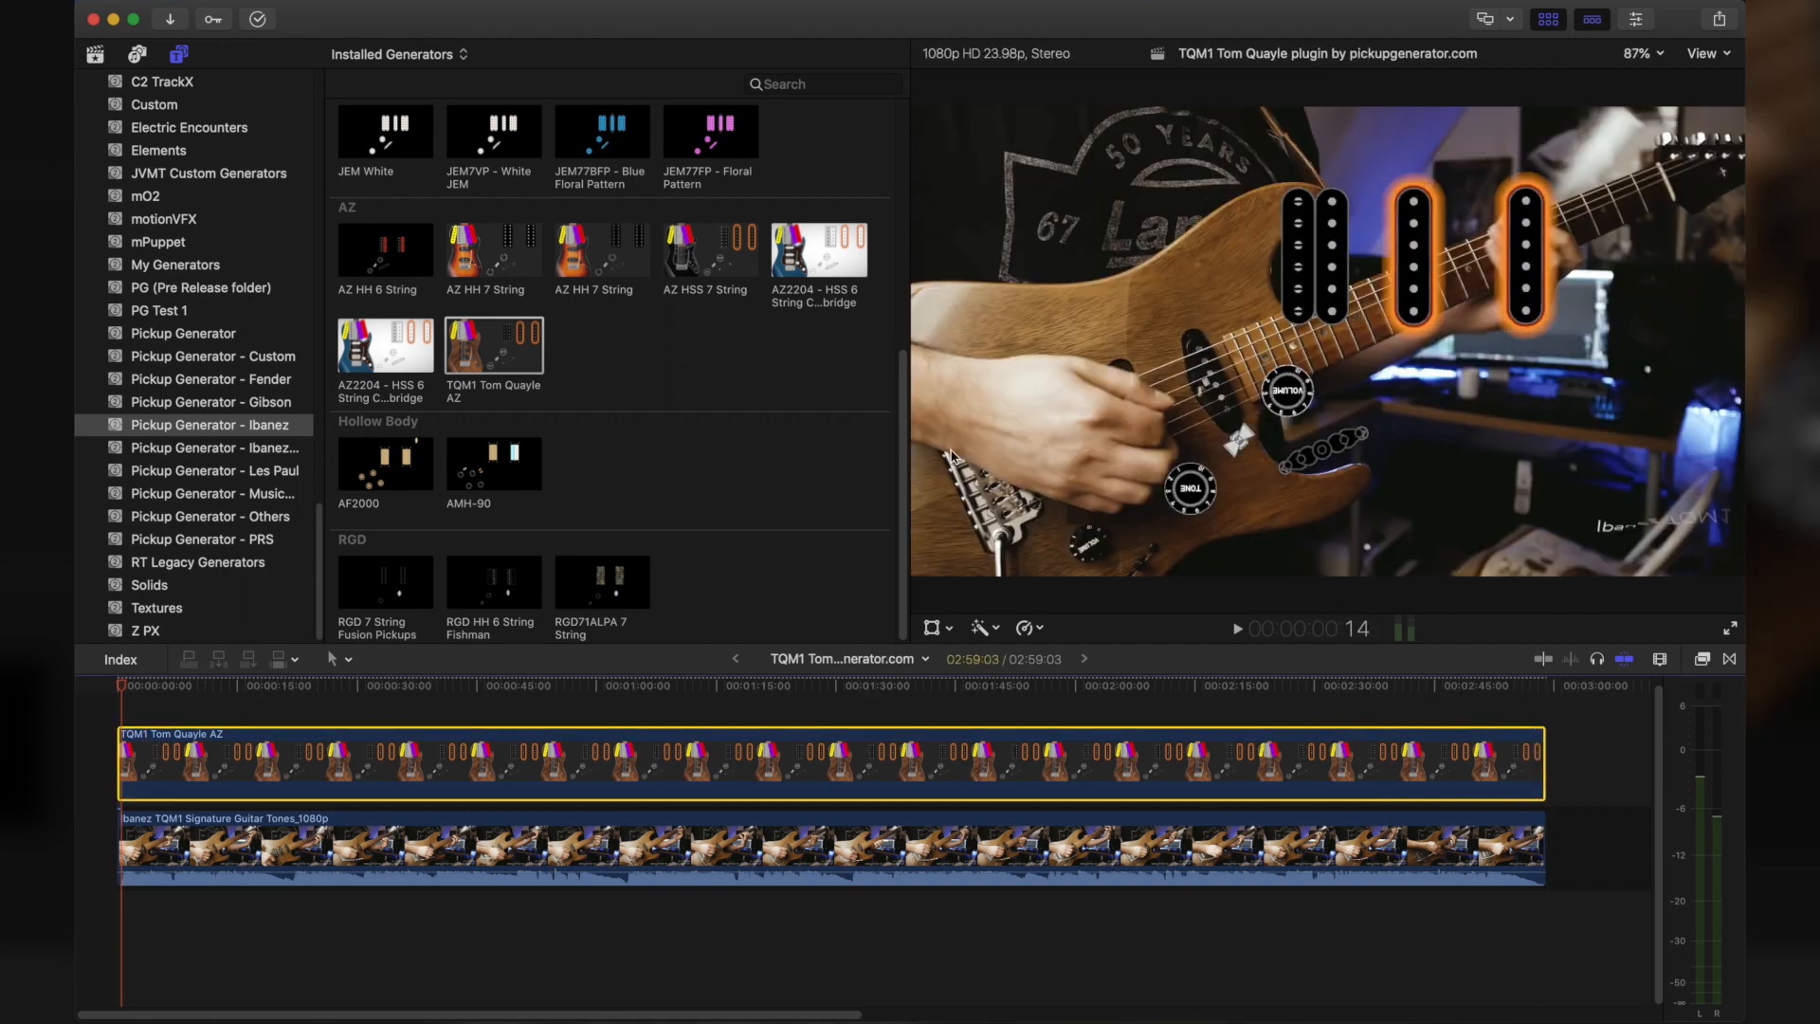
{"action": "key", "text": "ctrl+super+1"}
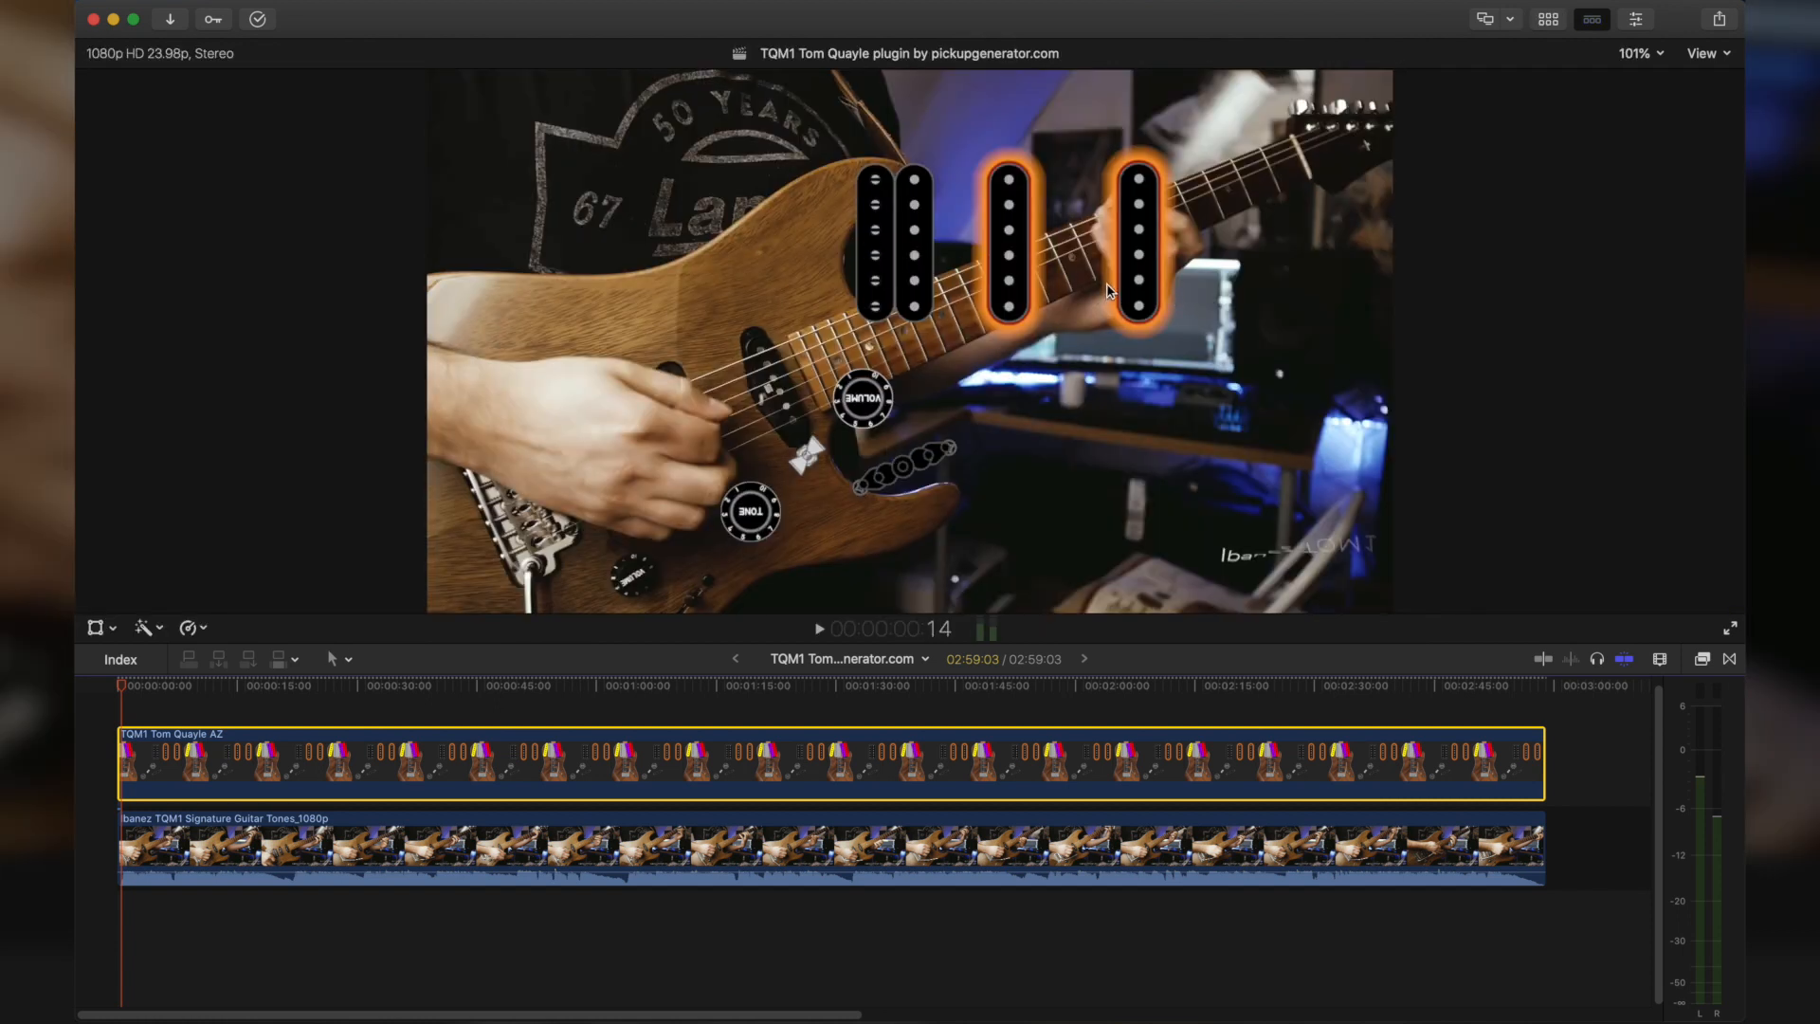
Step: Show the generator clip's transform settings and on-screen controls, and set its overall scale to 98 %
{"action": "left_click", "coordinate": [1636, 20]}
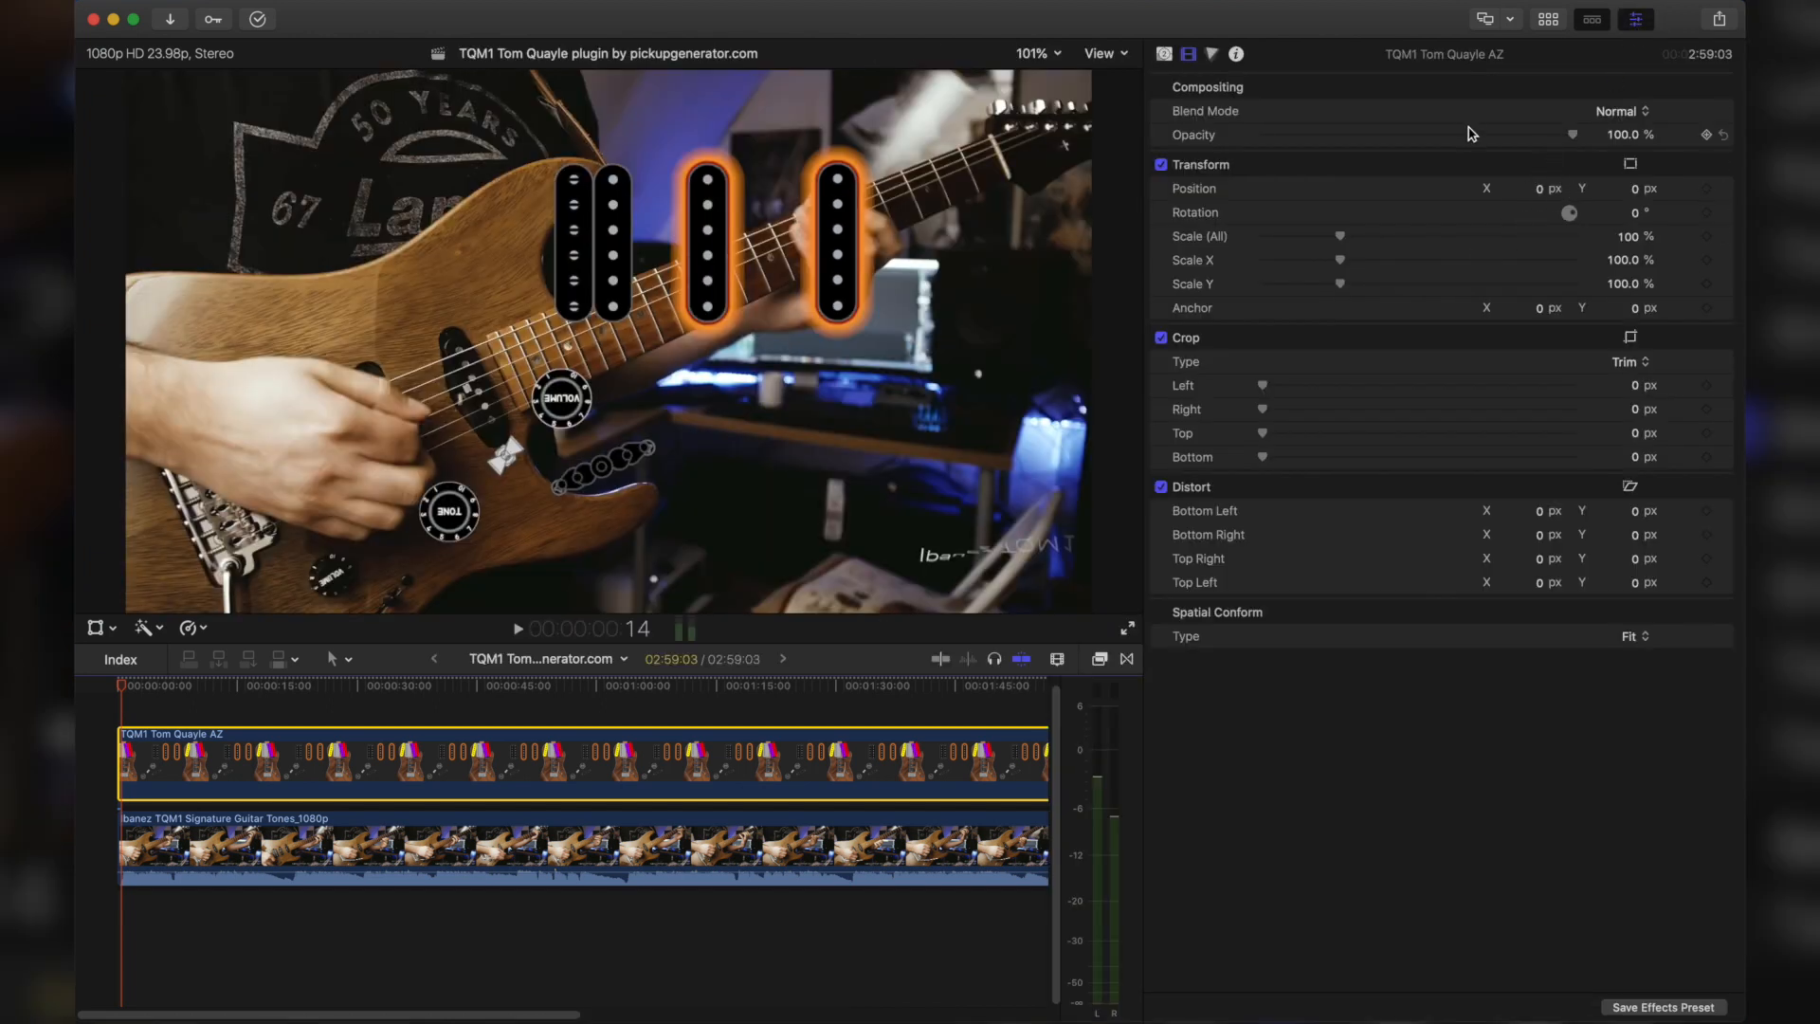
{"action": "left_click", "coordinate": [1632, 166]}
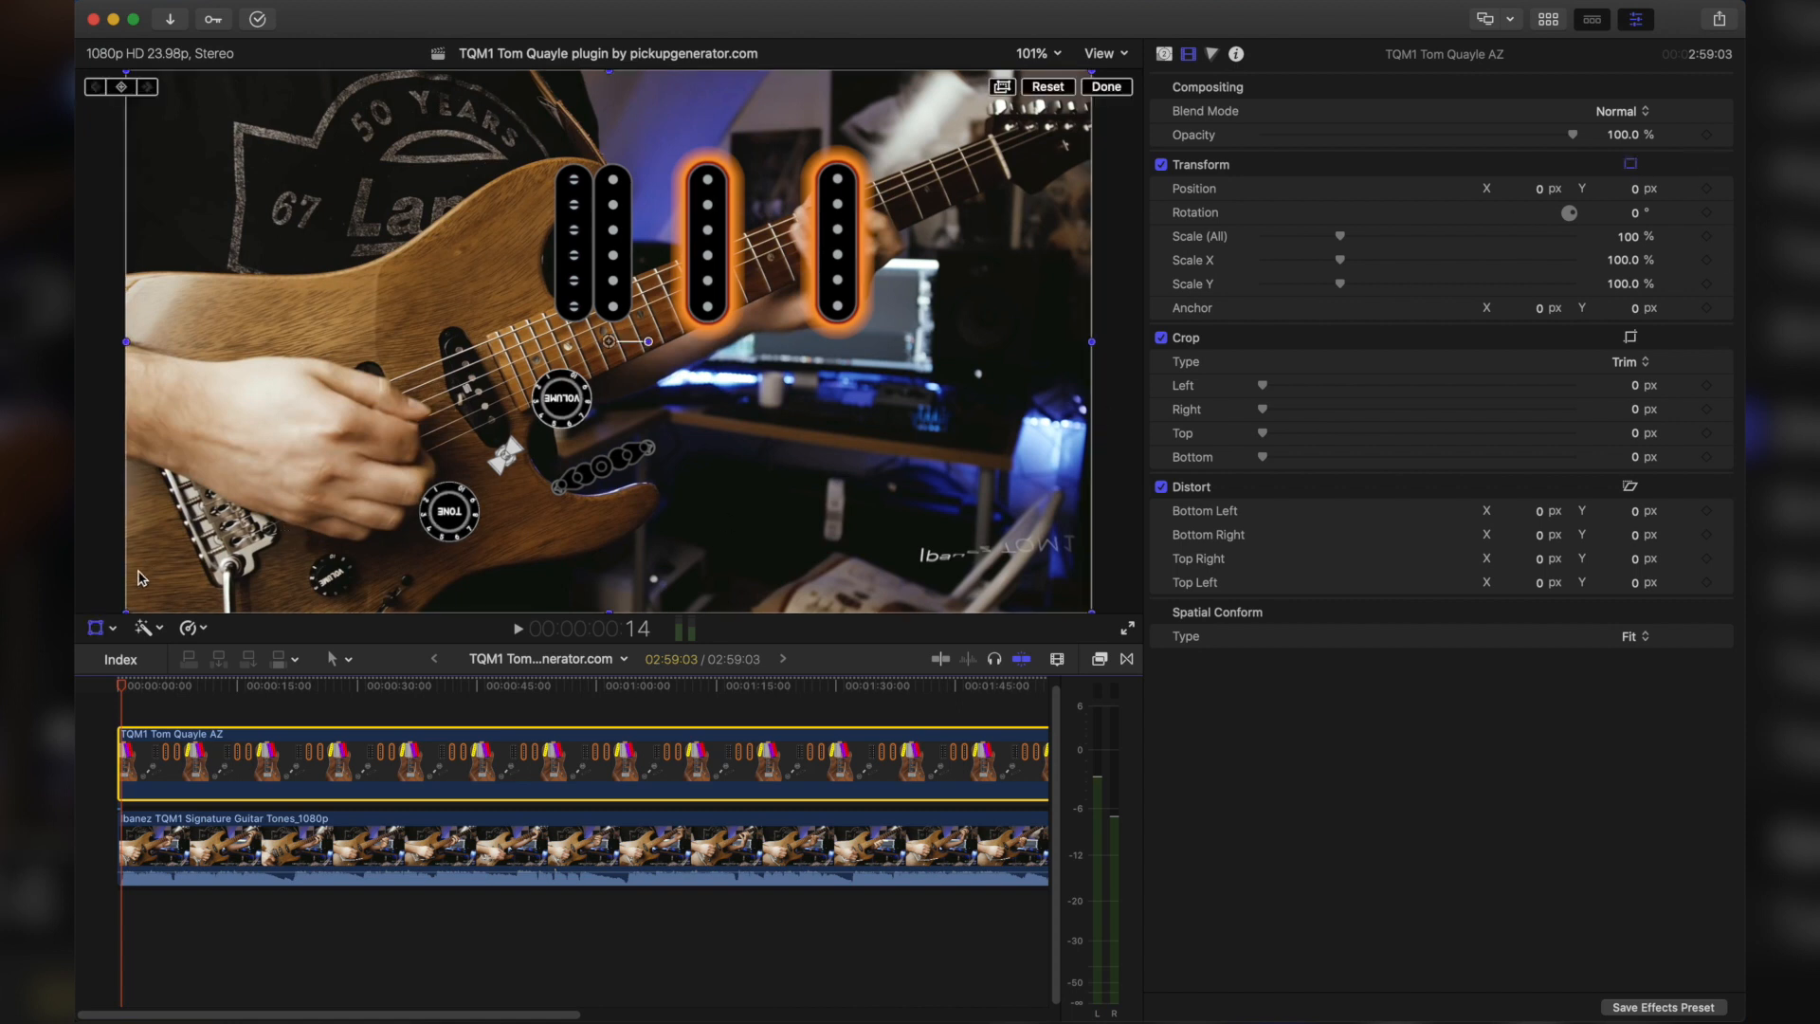
{"action": "left_click", "coordinate": [1629, 238]}
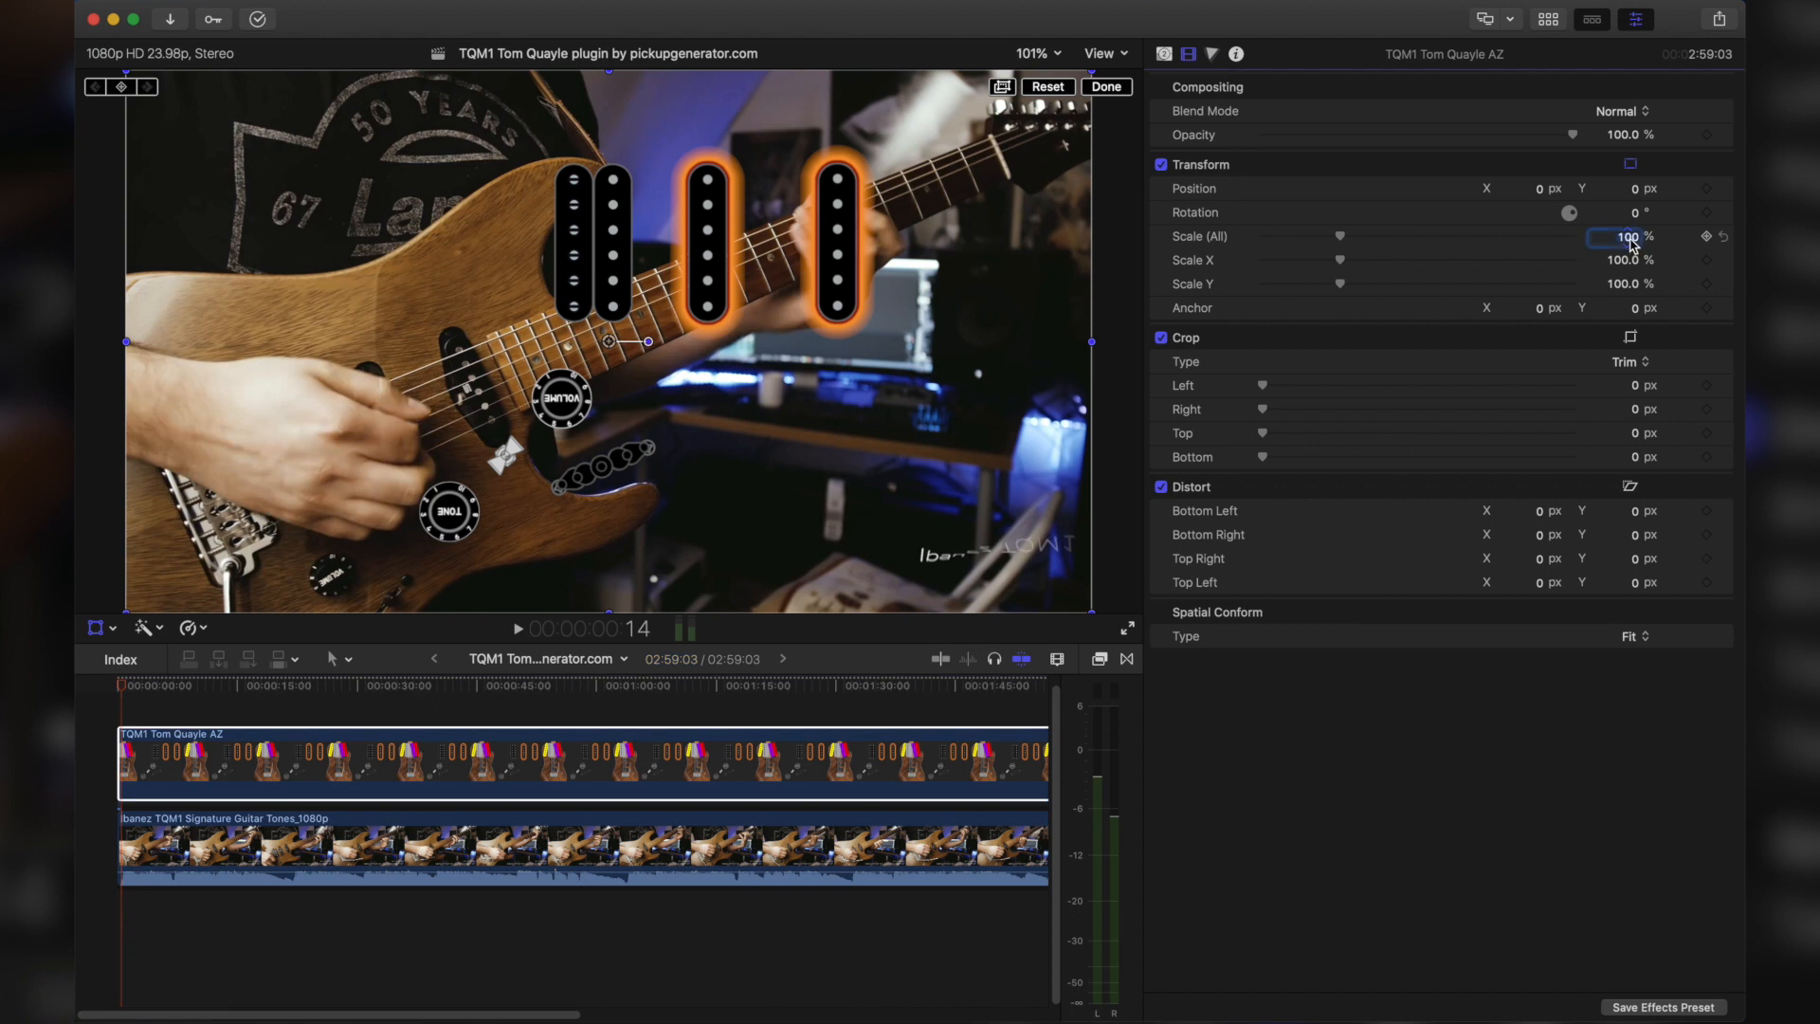
{"action": "type", "text": "98"}
{"action": "key", "text": "Return"}
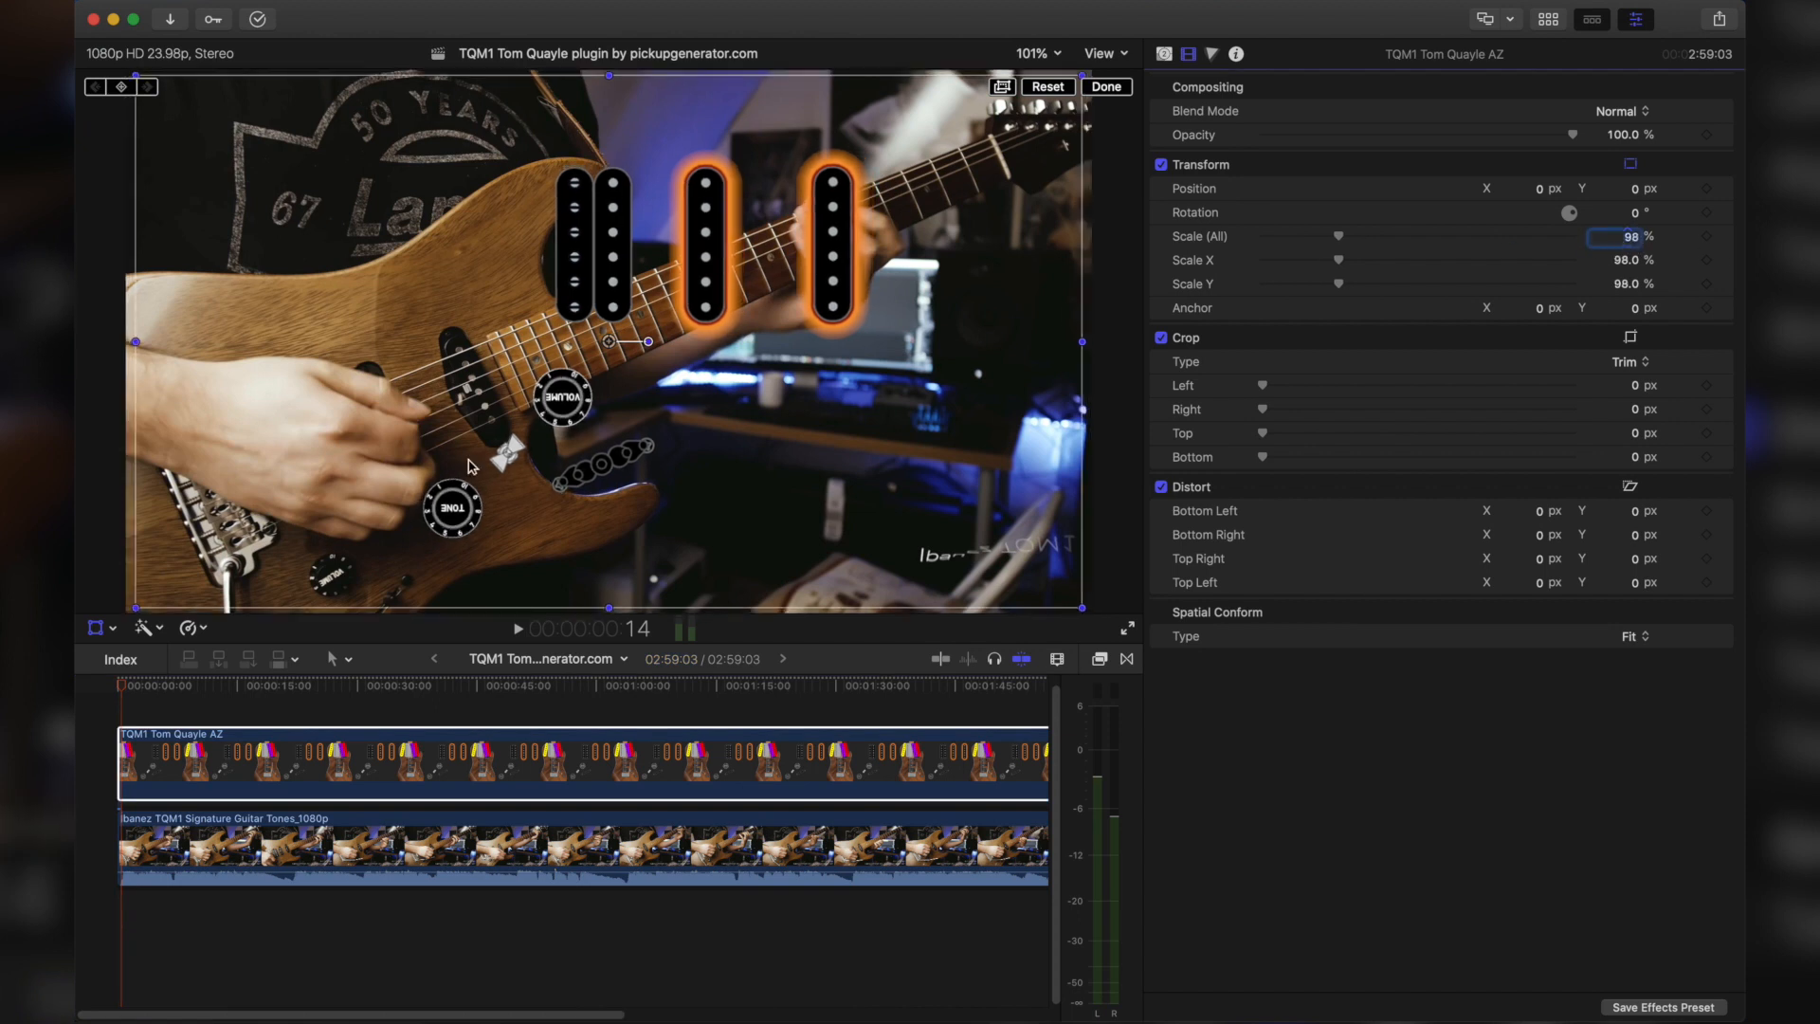
Step: Shrink the pickup graphic freehand and place it over the dark lower-right area of the video, checking its fit at about 5:20
{"action": "left_click_drag", "start_coordinate": [138, 602], "coordinate": [349, 513]}
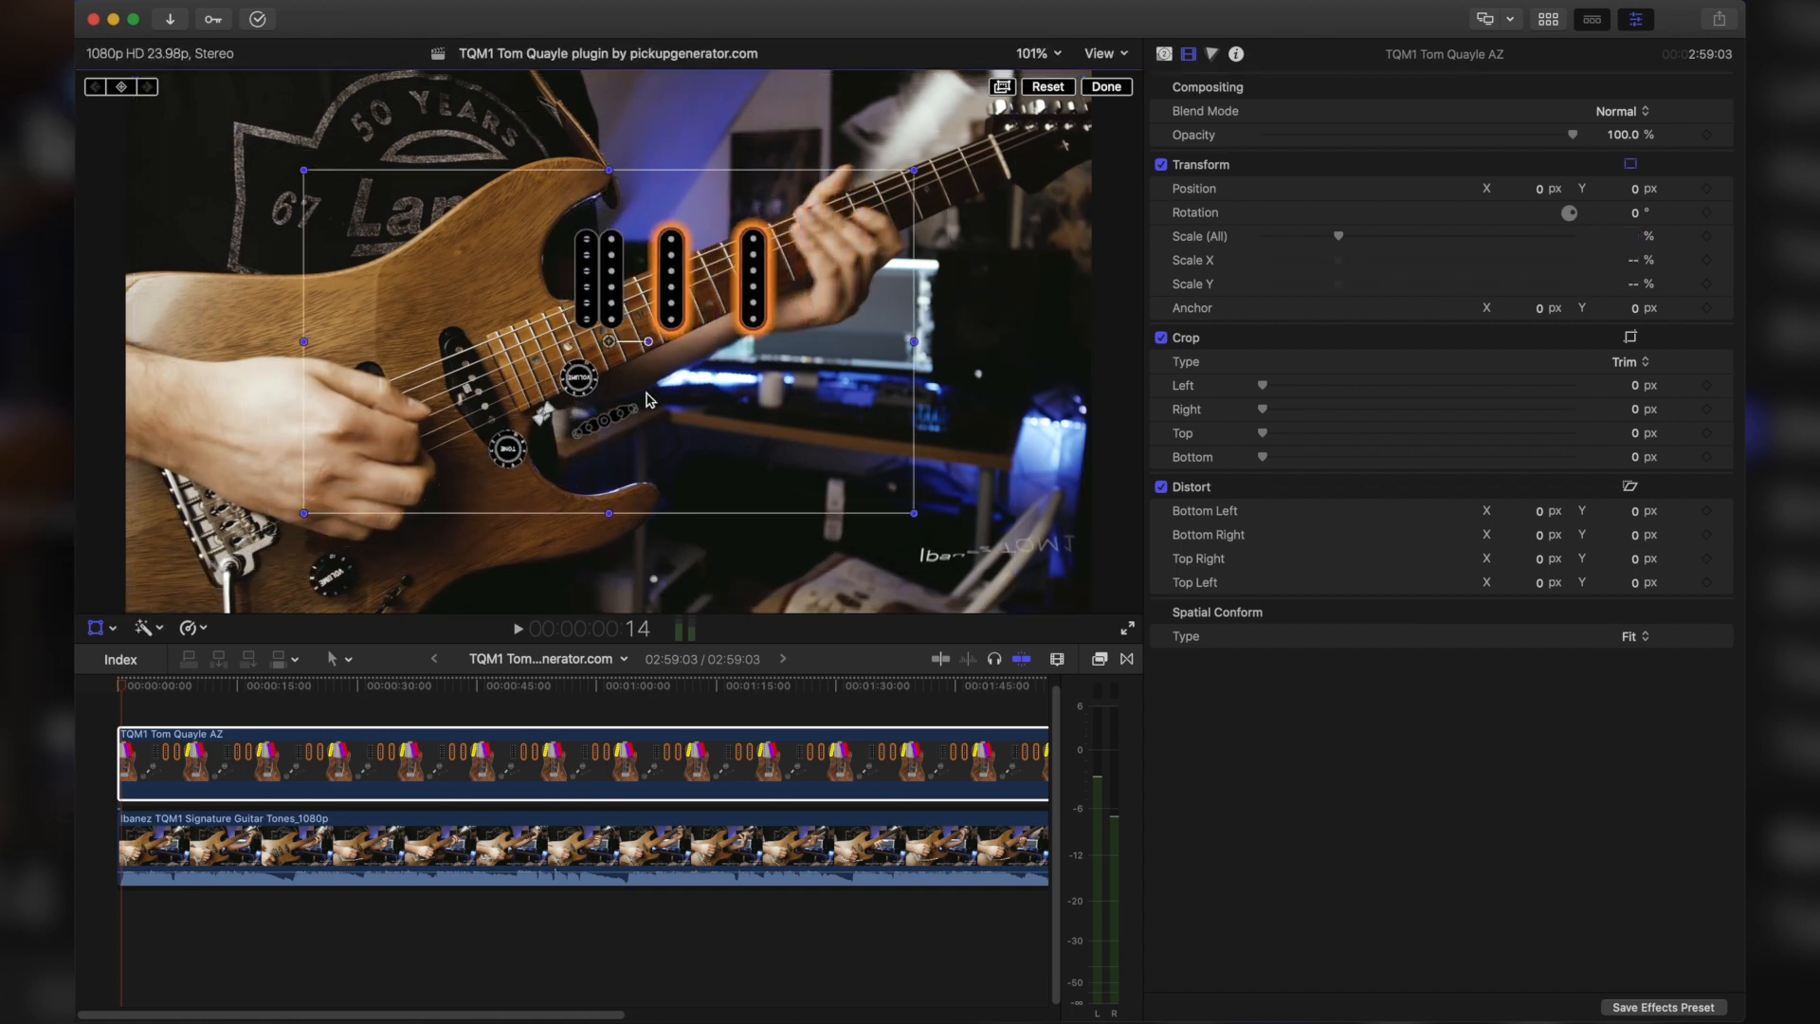
{"action": "left_click_drag", "start_coordinate": [671, 335], "coordinate": [896, 423]}
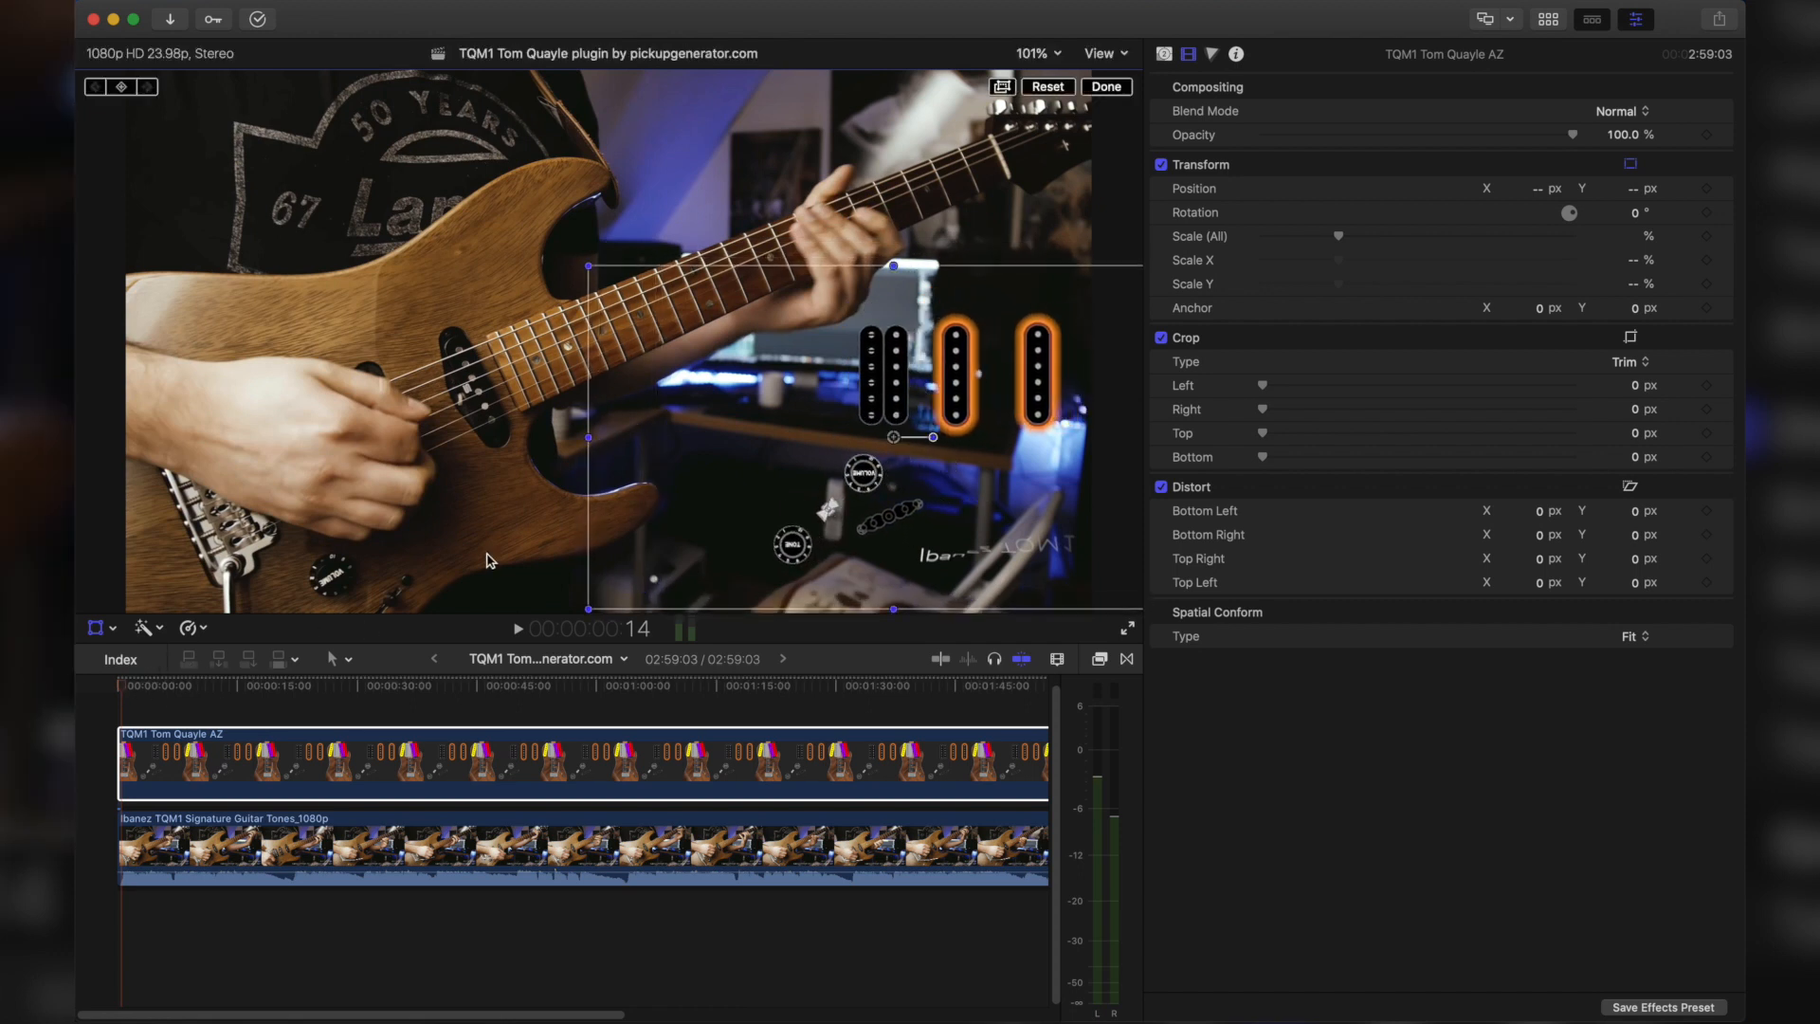
{"action": "left_click", "coordinate": [163, 694]}
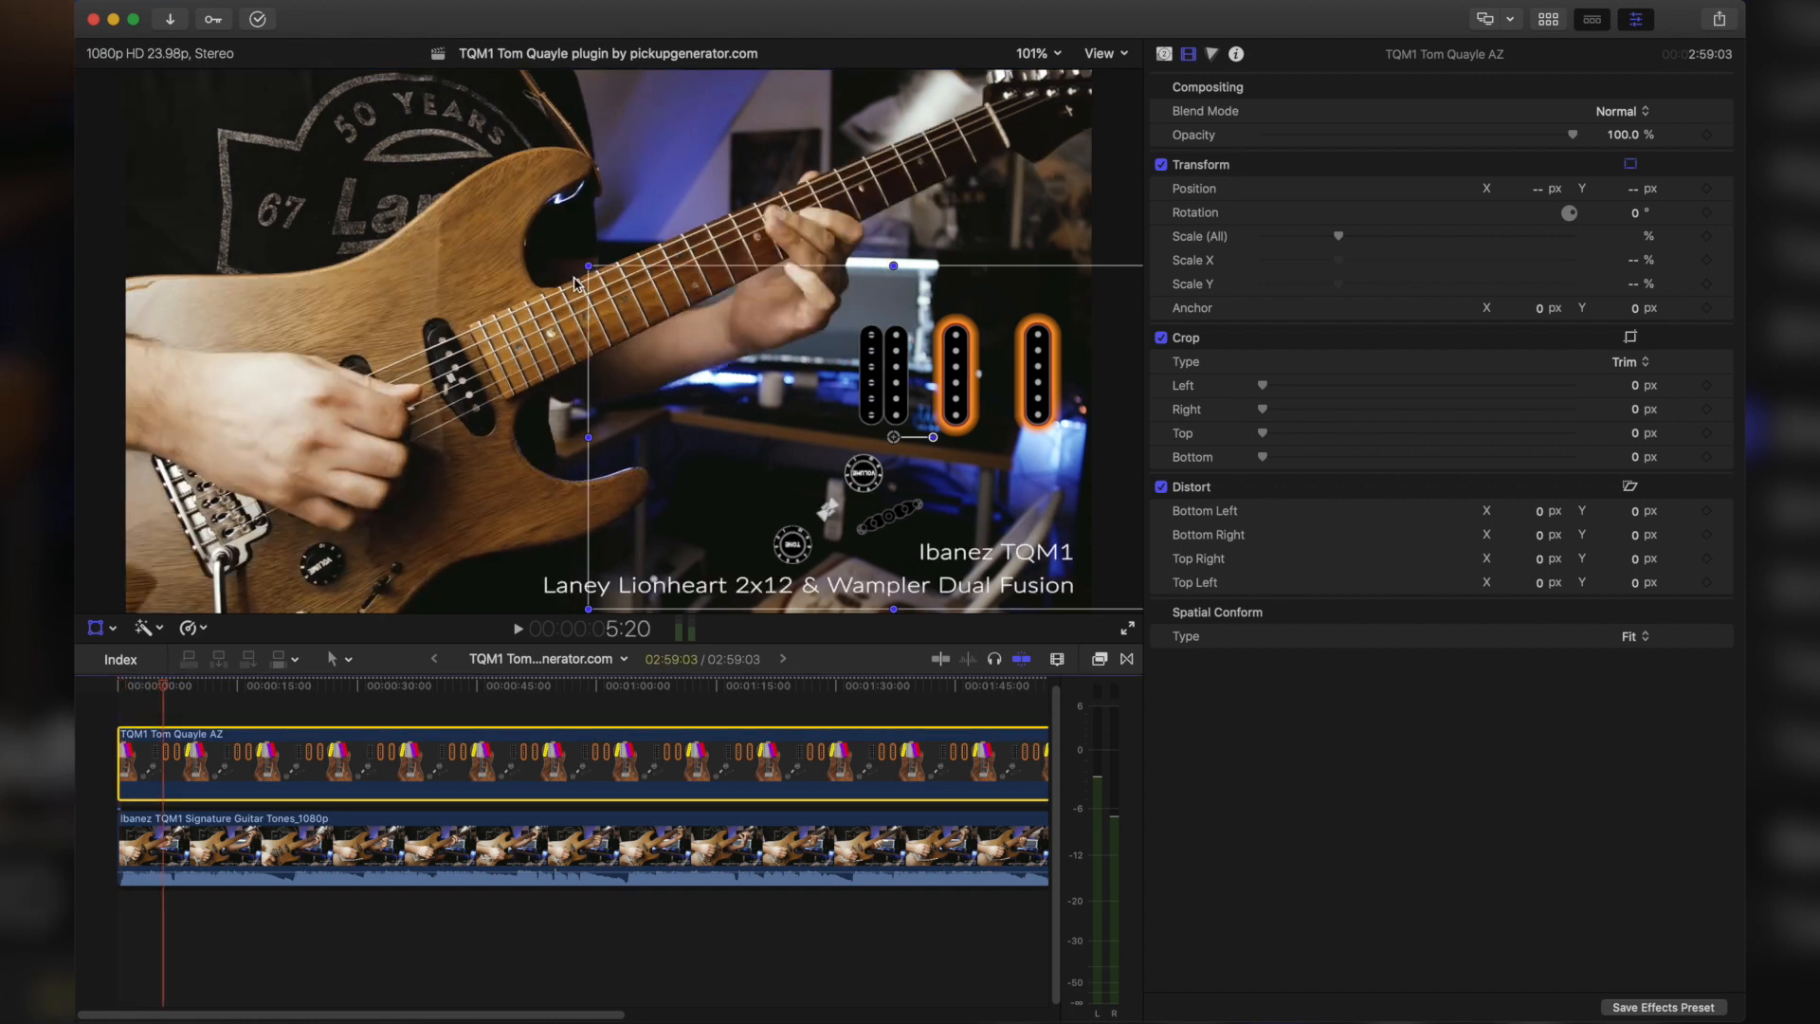
{"action": "left_click_drag", "start_coordinate": [588, 266], "coordinate": [561, 257]}
{"action": "left_click_drag", "start_coordinate": [804, 396], "coordinate": [792, 381]}
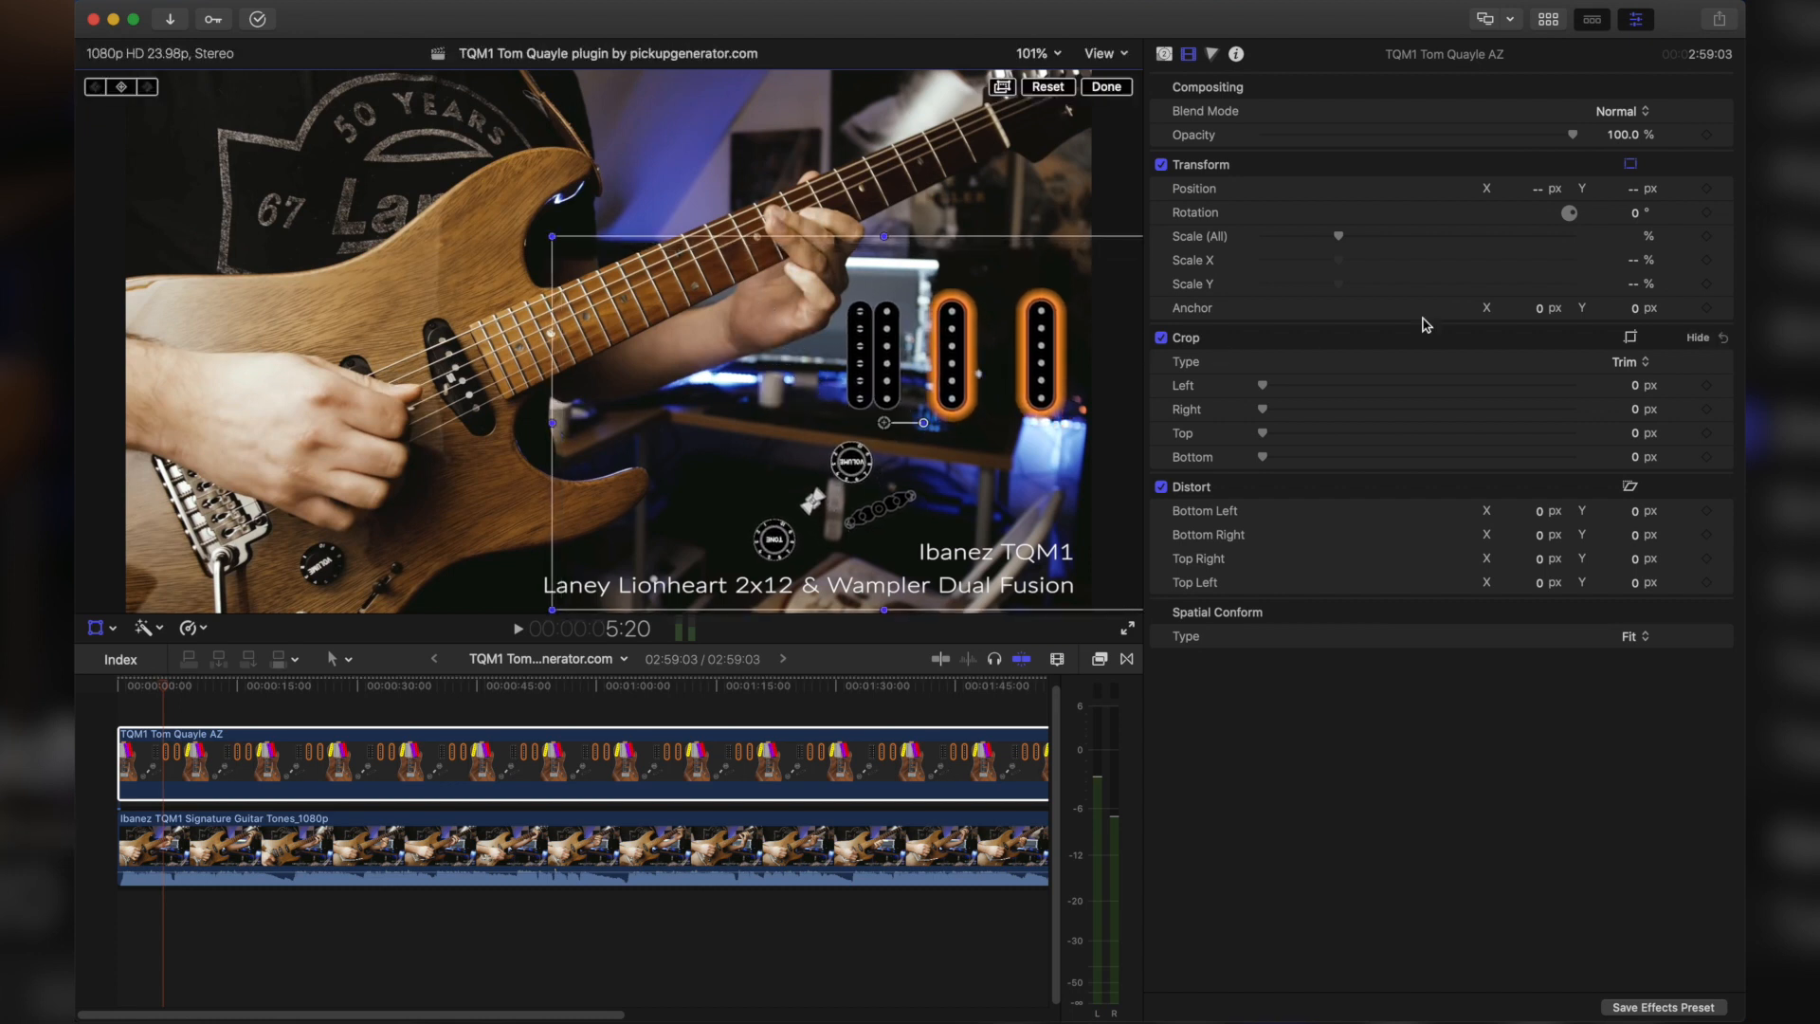
Step: Try rotating the pickup graphic by 90° and undo the rotation
{"action": "left_click", "coordinate": [1636, 216]}
{"action": "type", "text": "90"}
{"action": "key", "text": "Return"}
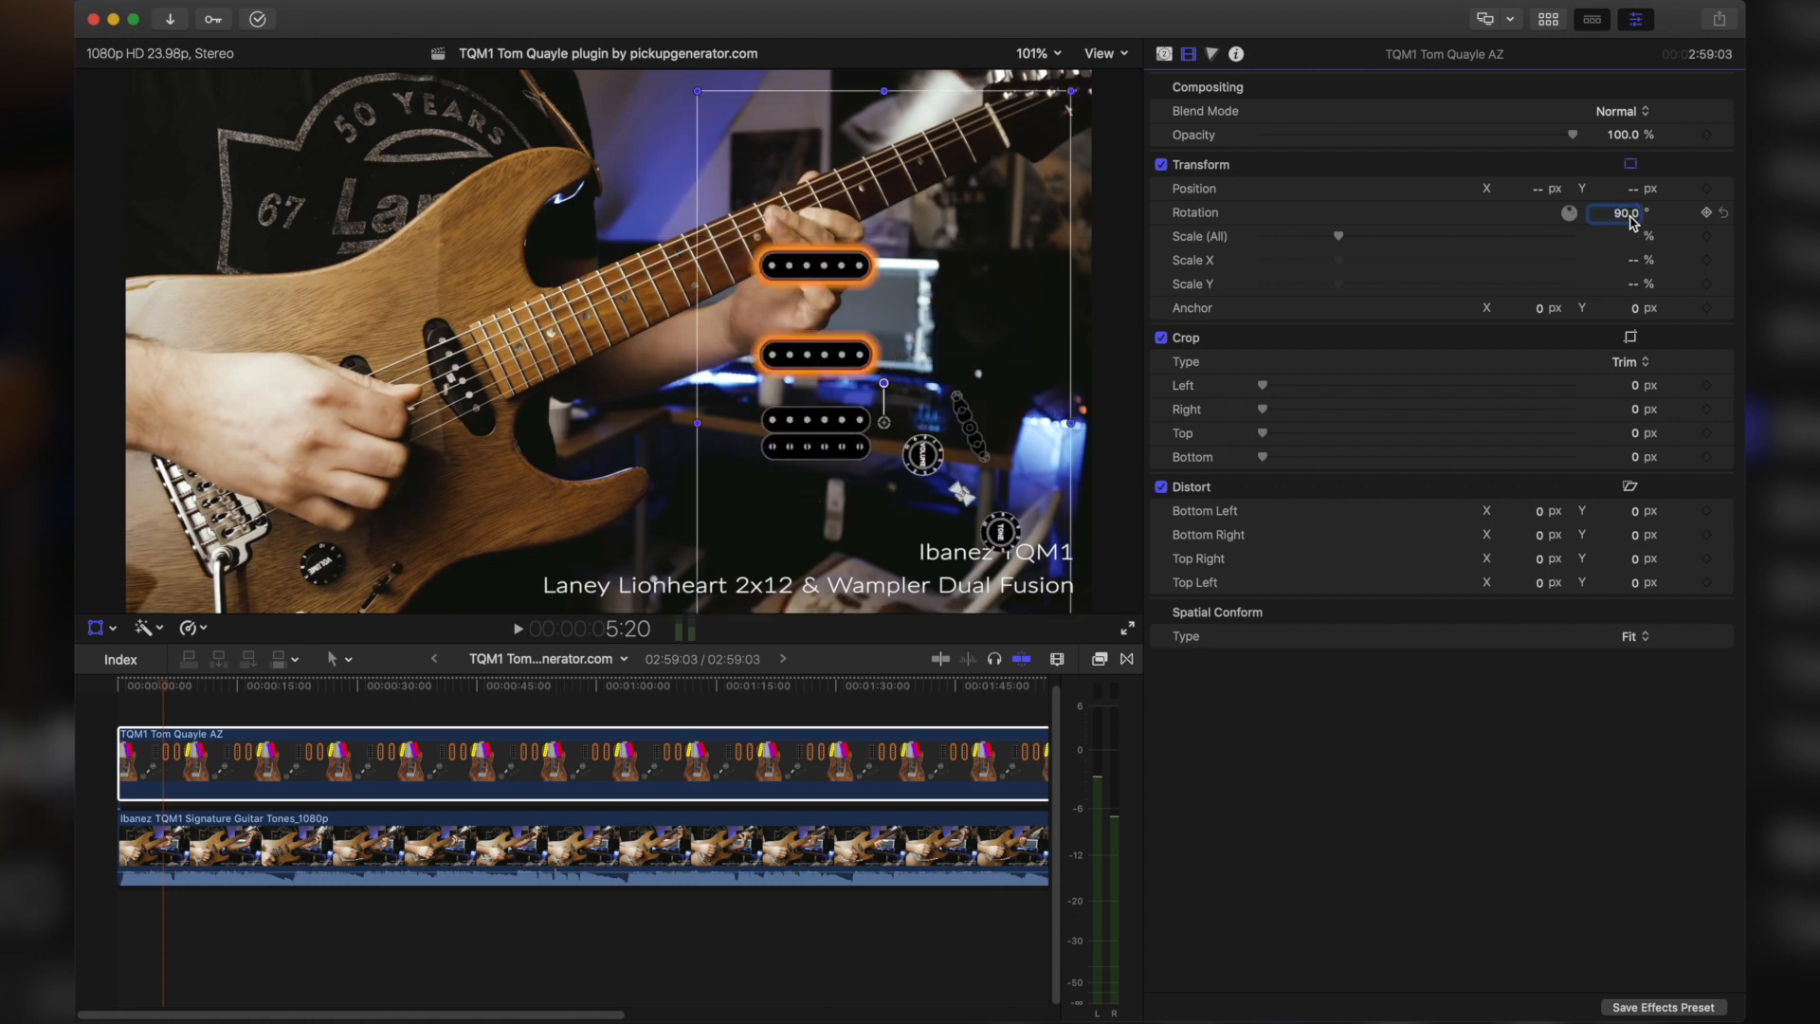
{"action": "key", "text": "super+z"}
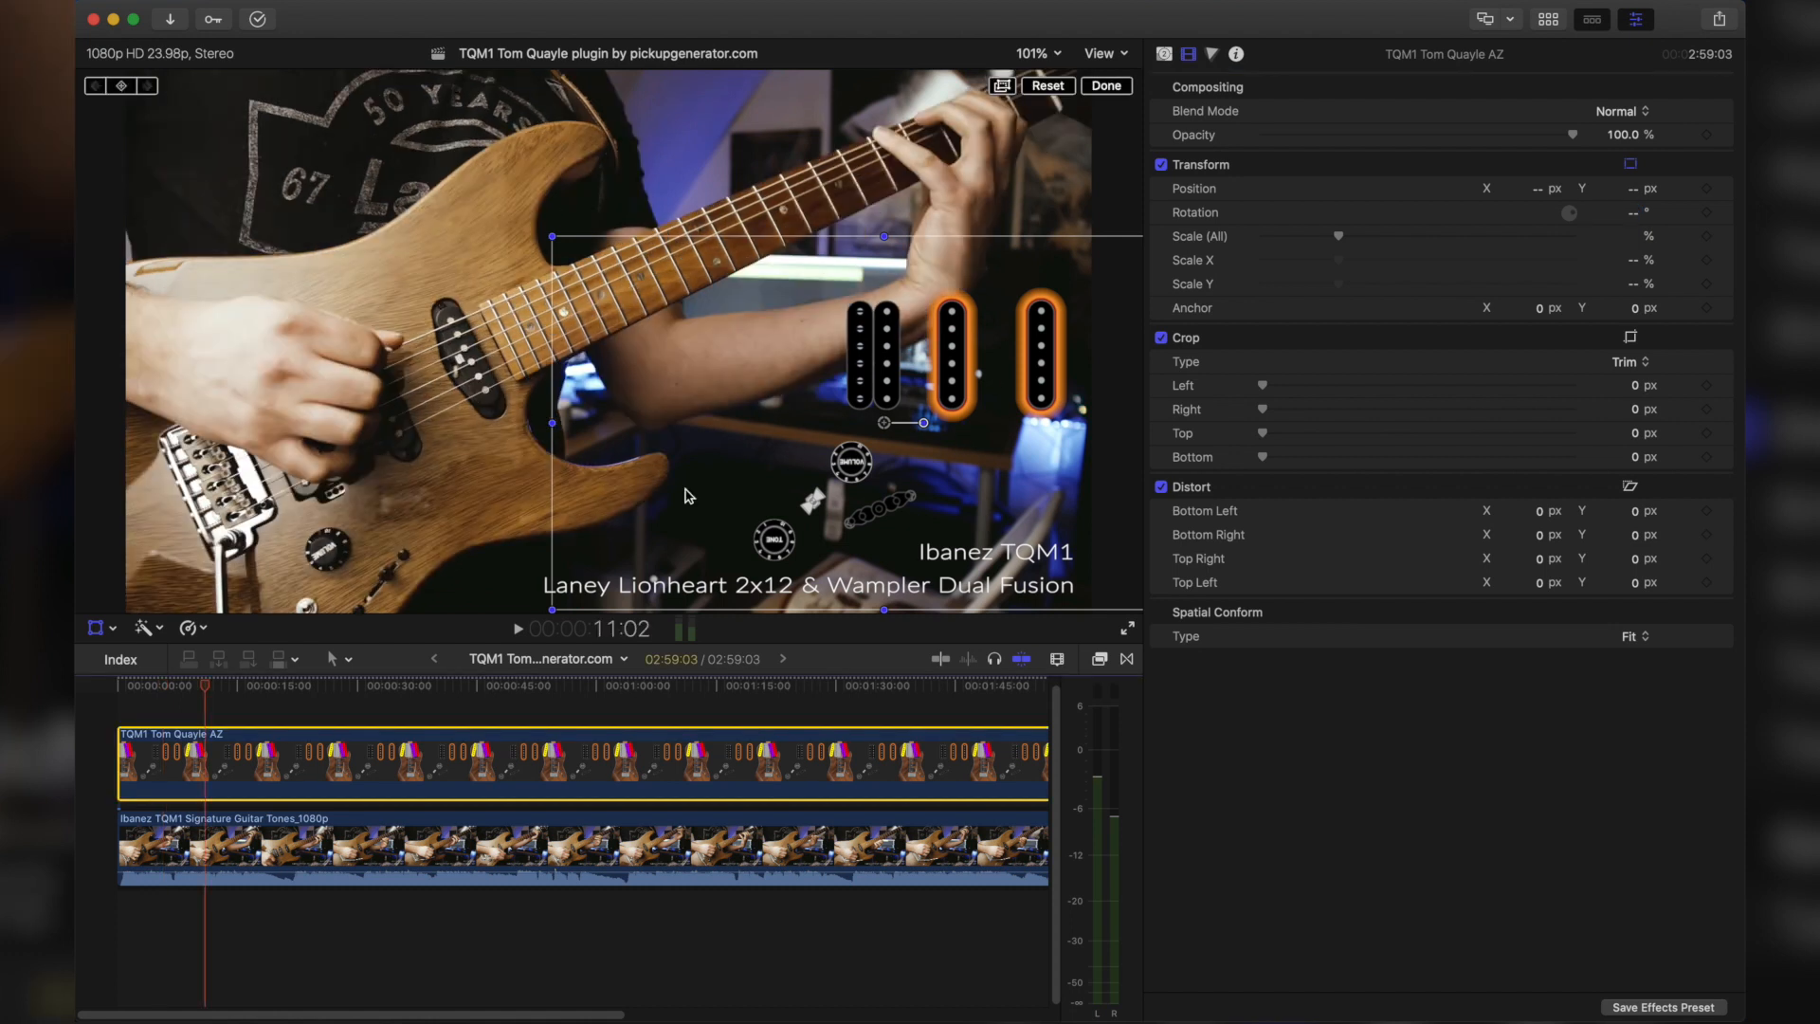
Step: Hide the on-screen transform controls and sweep HSS 10 Way Switching with coil splits through its positions in the generator's published parameters
{"action": "left_click", "coordinate": [1630, 165]}
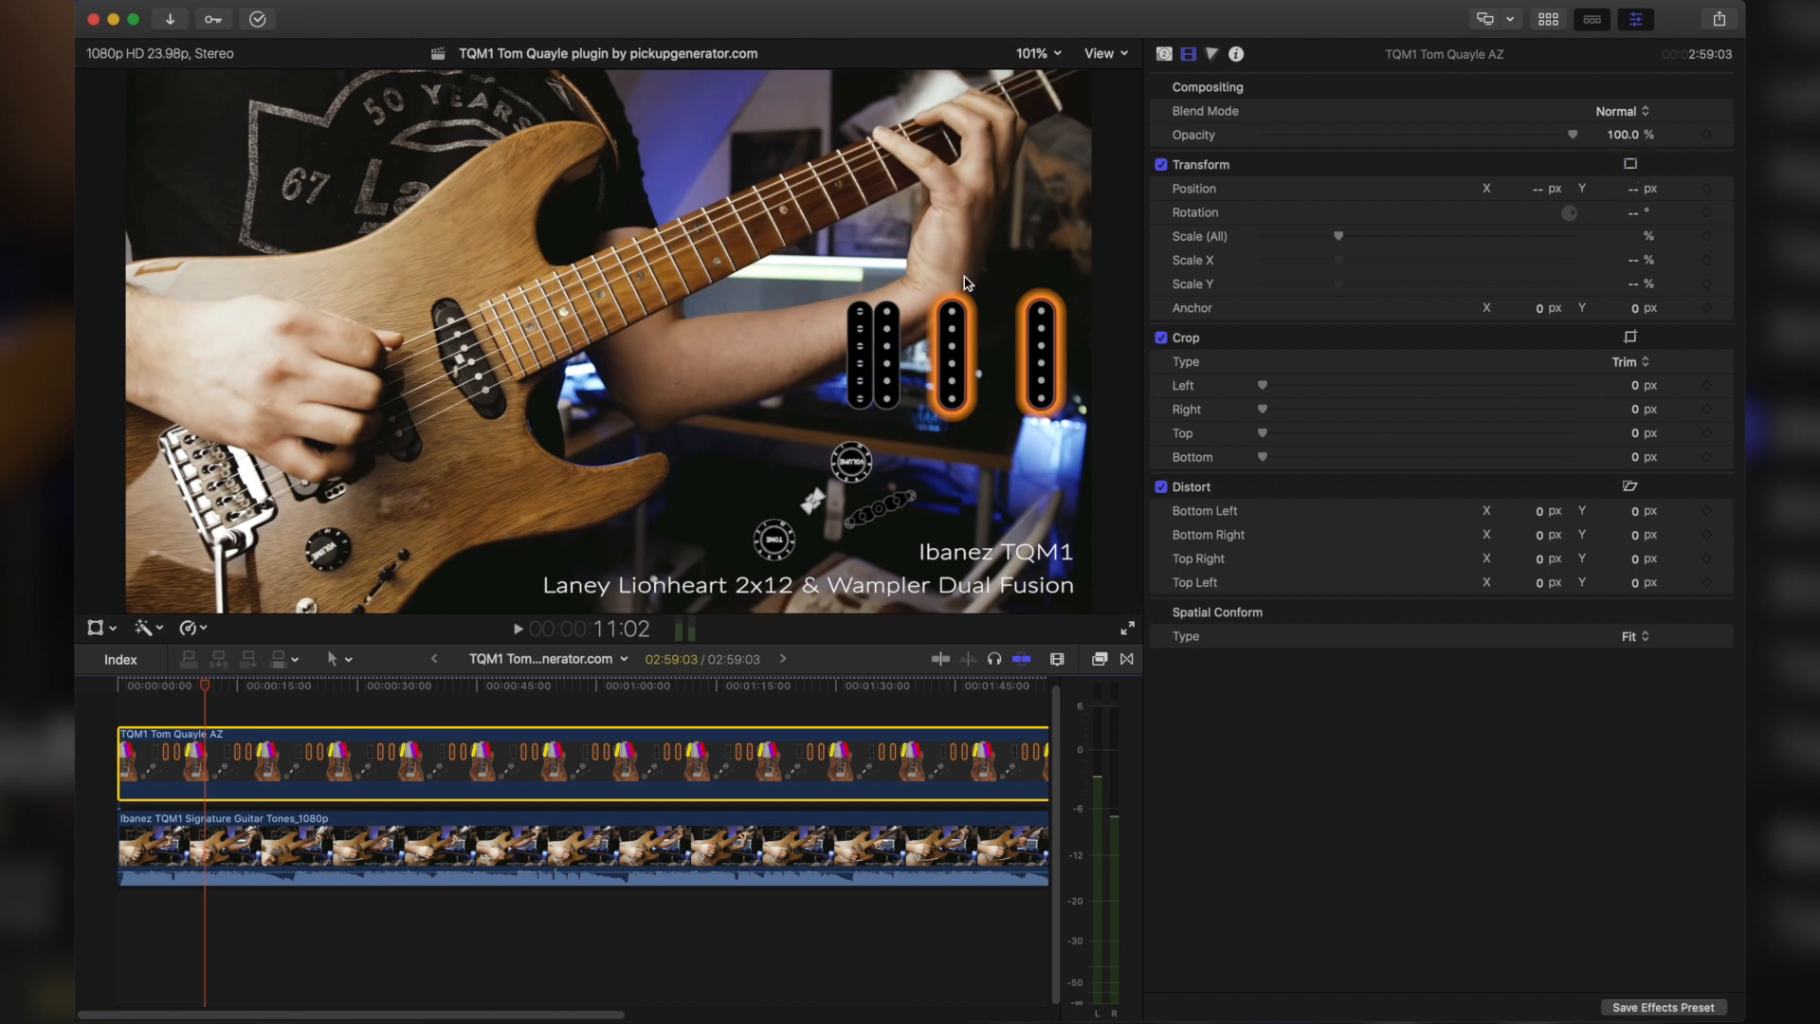
{"action": "left_click", "coordinate": [1164, 54]}
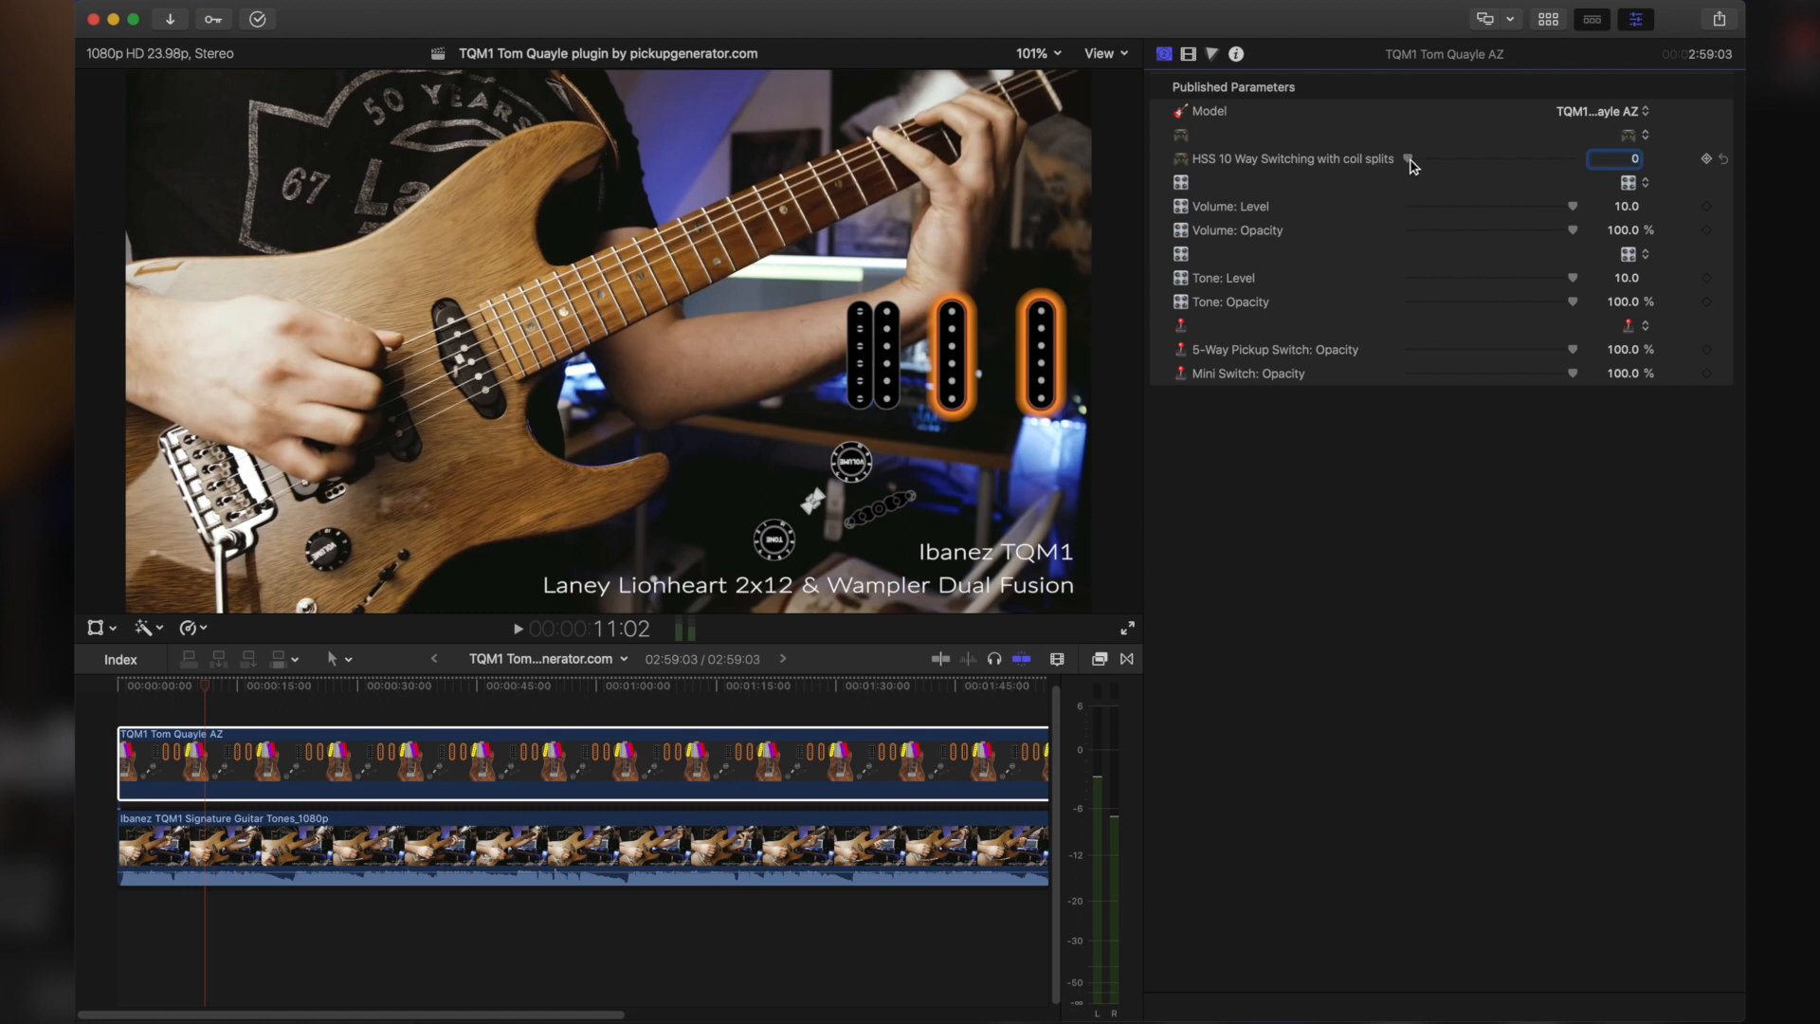
{"action": "left_click_drag", "start_coordinate": [1409, 163], "coordinate": [1532, 169]}
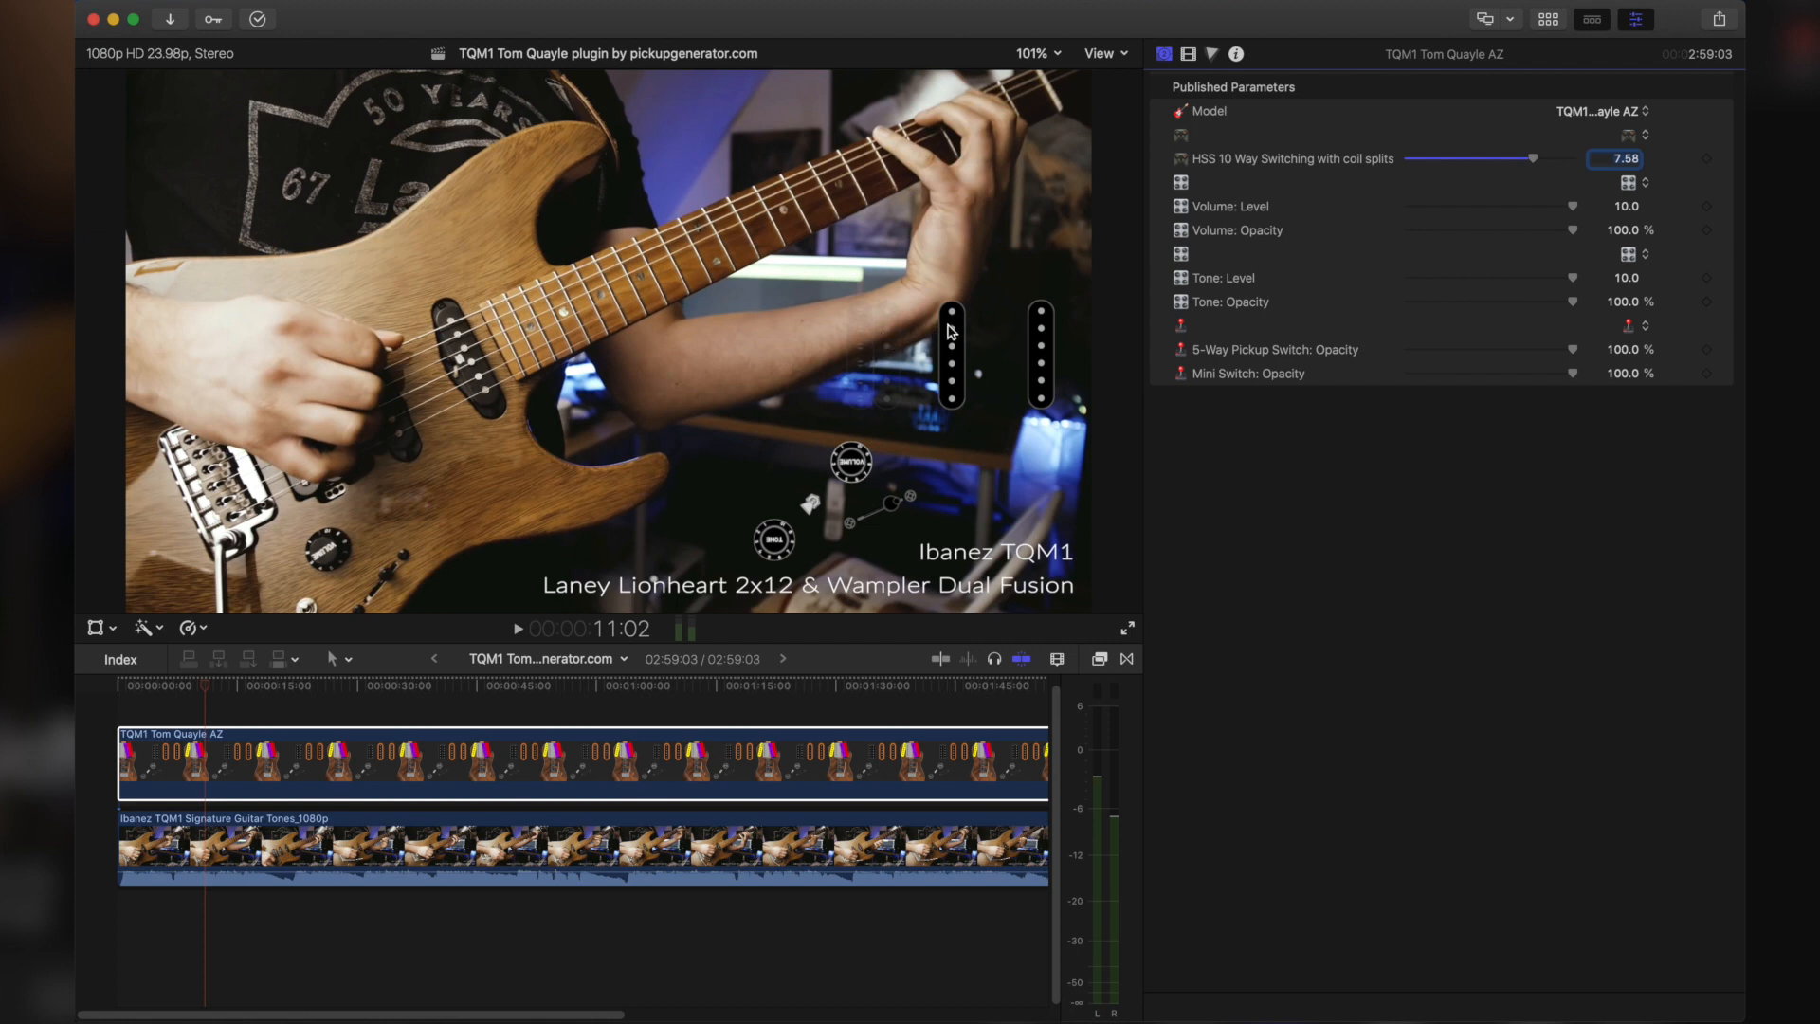
{"action": "left_click_drag", "start_coordinate": [1535, 159], "coordinate": [1318, 247]}
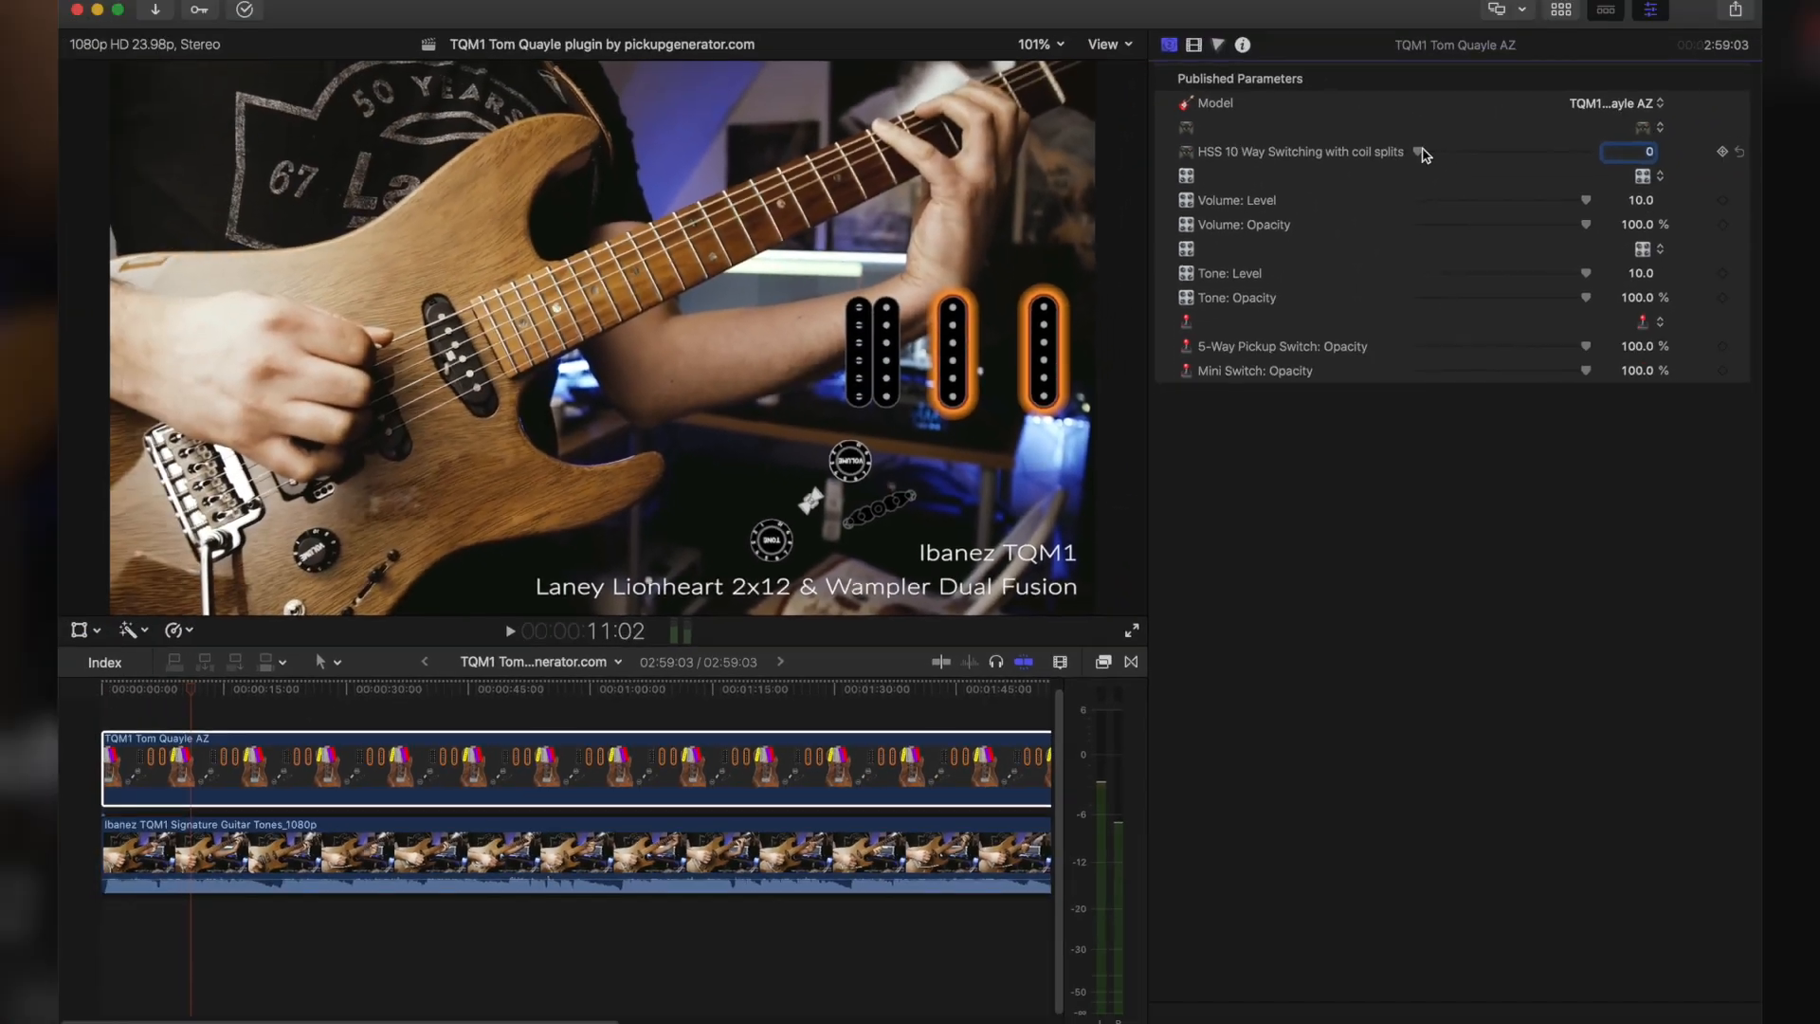
{"action": "left_click_drag", "start_coordinate": [1422, 155], "coordinate": [1561, 164]}
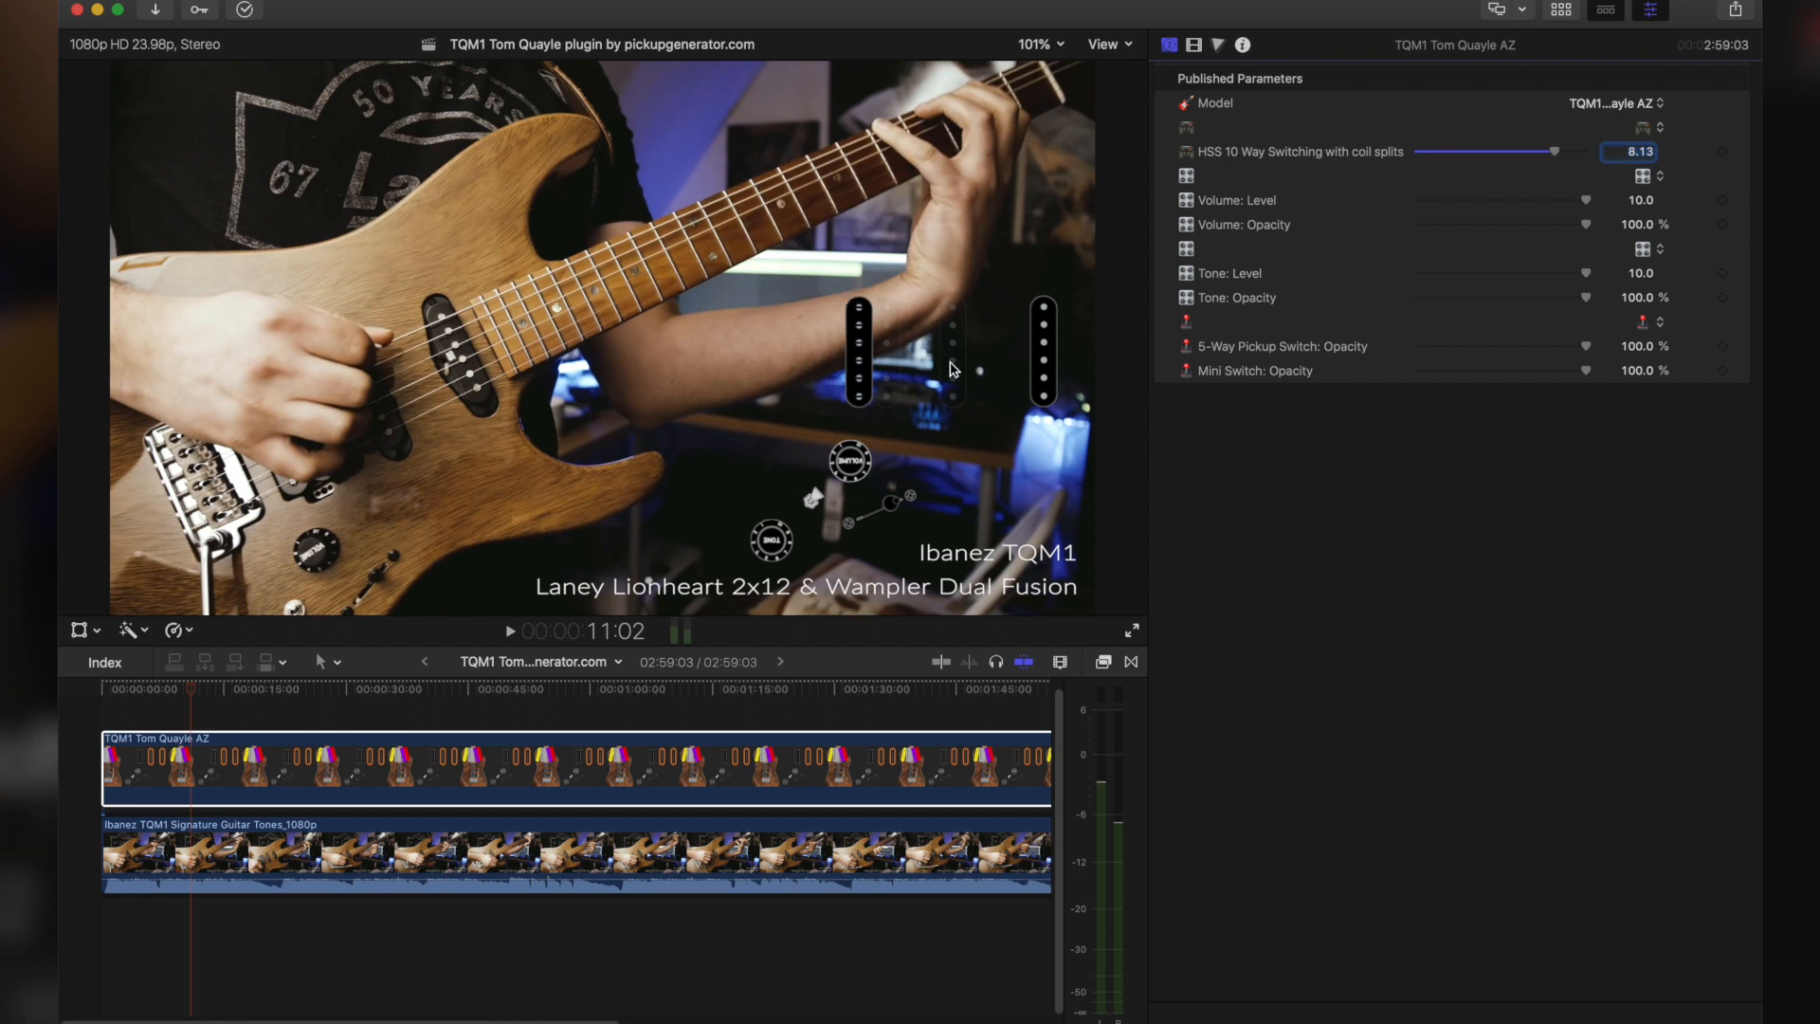
Step: Set HSS 10 Way Switching with coil splits to 8
{"action": "left_click", "coordinate": [1643, 154]}
{"action": "type", "text": "8"}
{"action": "key", "text": "Return"}
Step: Play the footage from 19:19 with the generator clip selected to find where the guitarist operates the guitar's controls
{"action": "left_click_drag", "start_coordinate": [193, 700], "coordinate": [279, 702]}
{"action": "left_click_drag", "start_coordinate": [274, 700], "coordinate": [262, 700]}
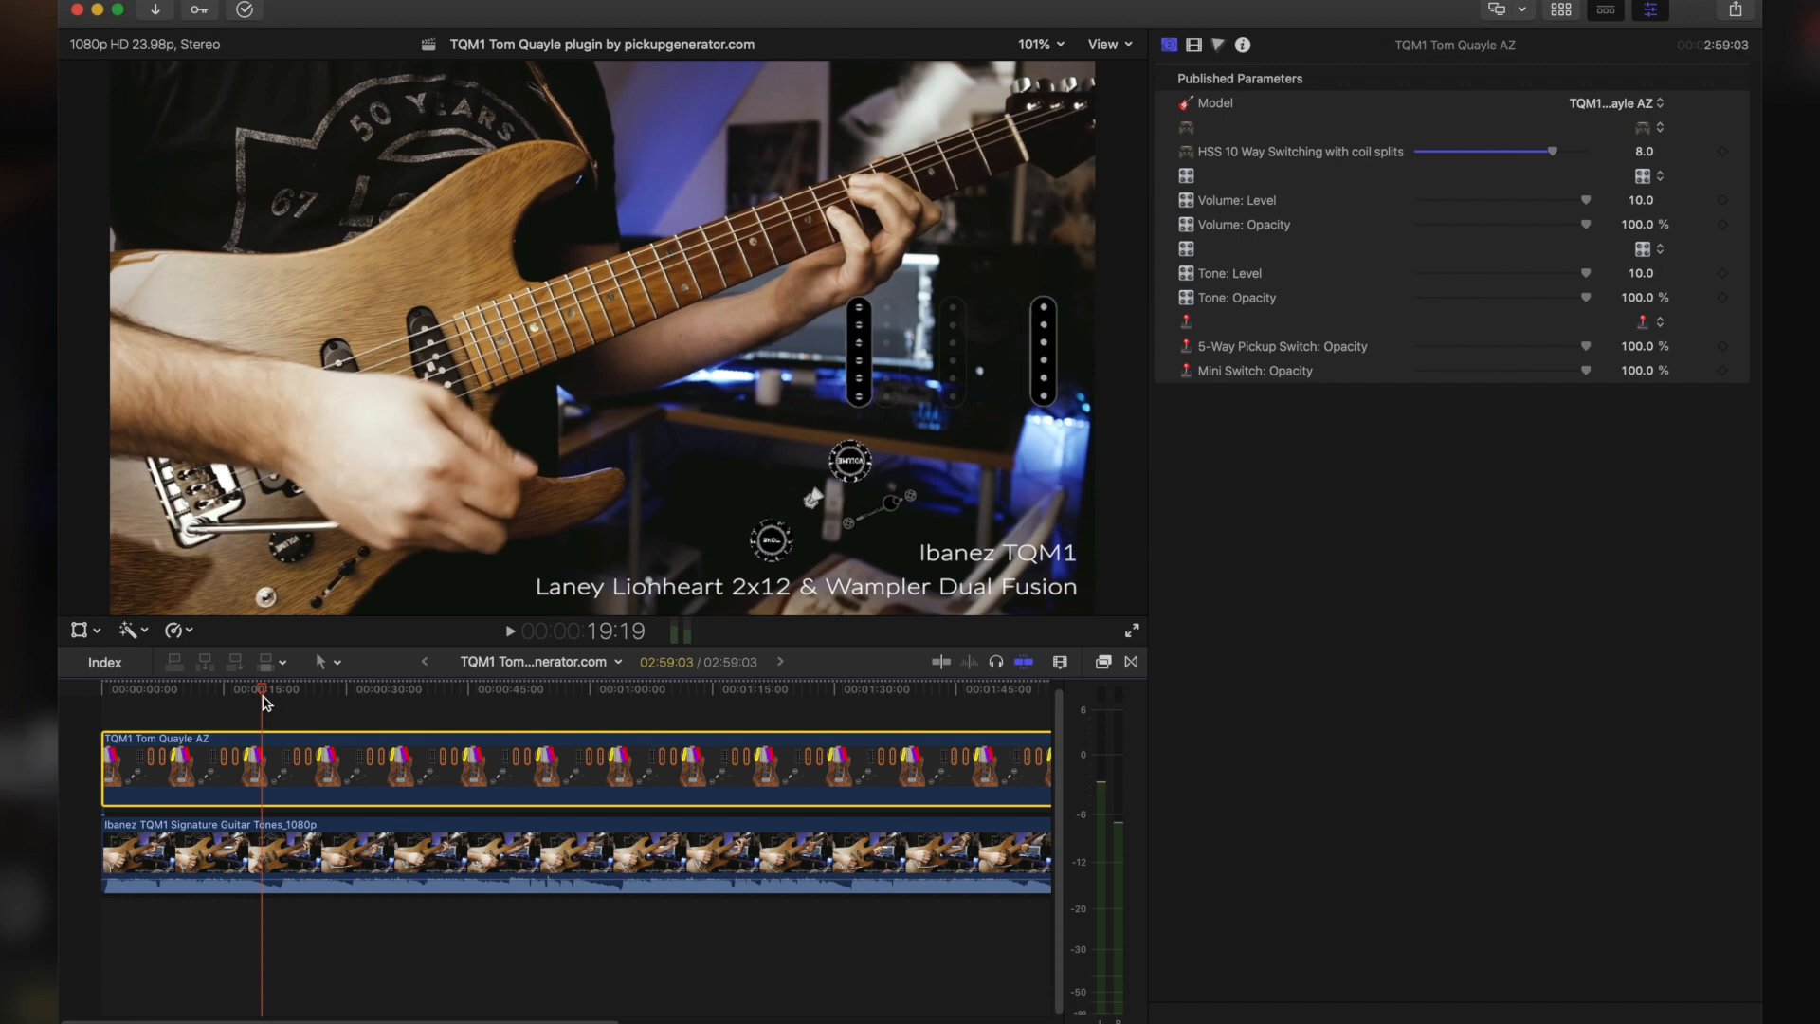
{"action": "key", "text": "space"}
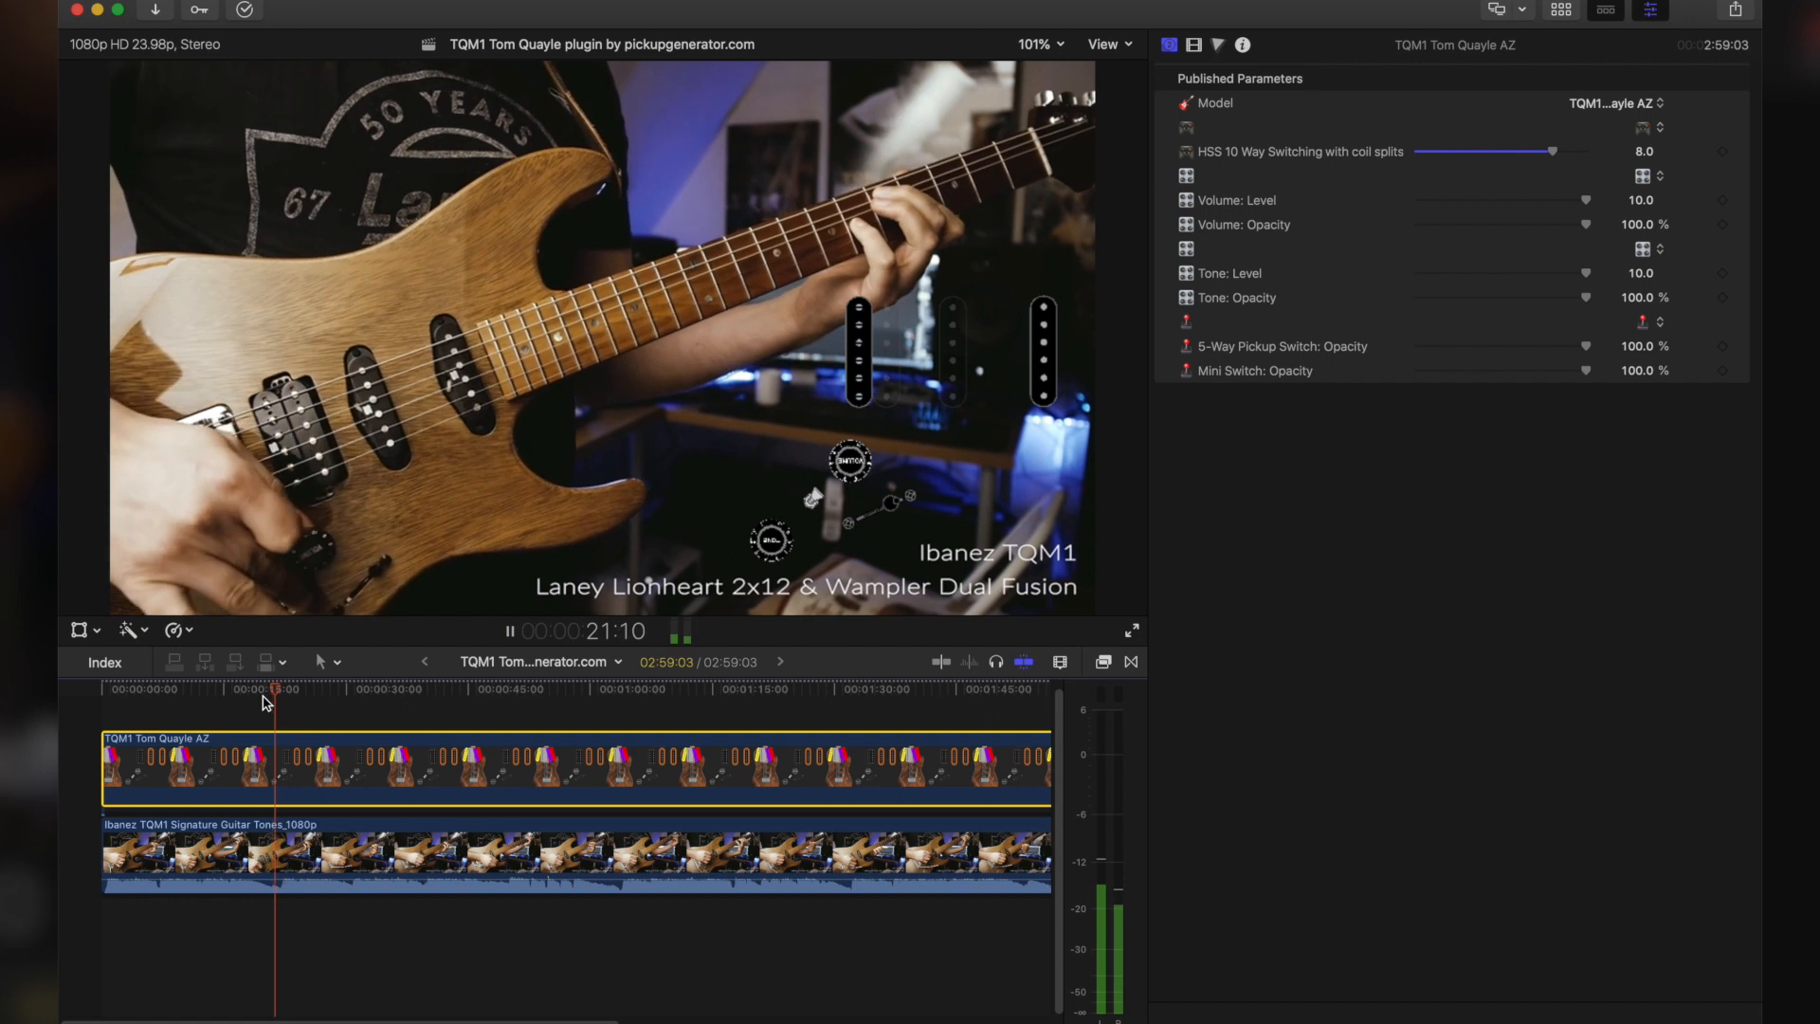
{"action": "left_click", "coordinate": [262, 699]}
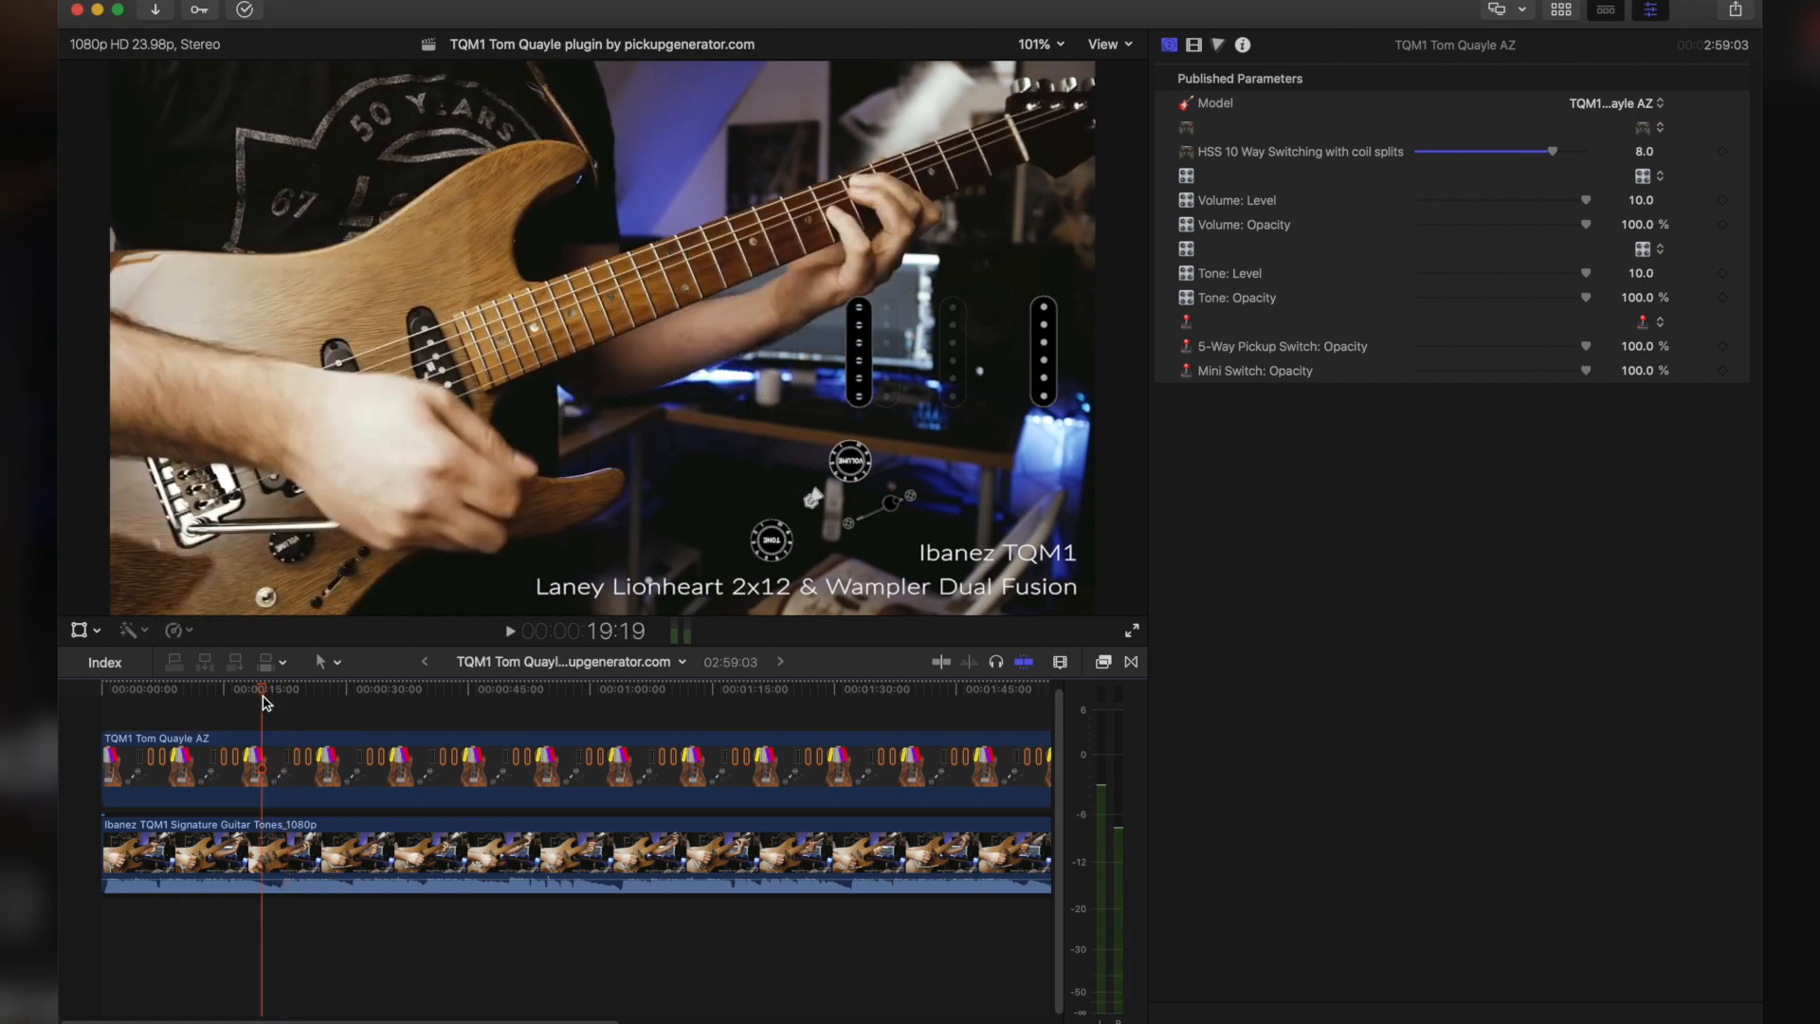
{"action": "left_click", "coordinate": [248, 734]}
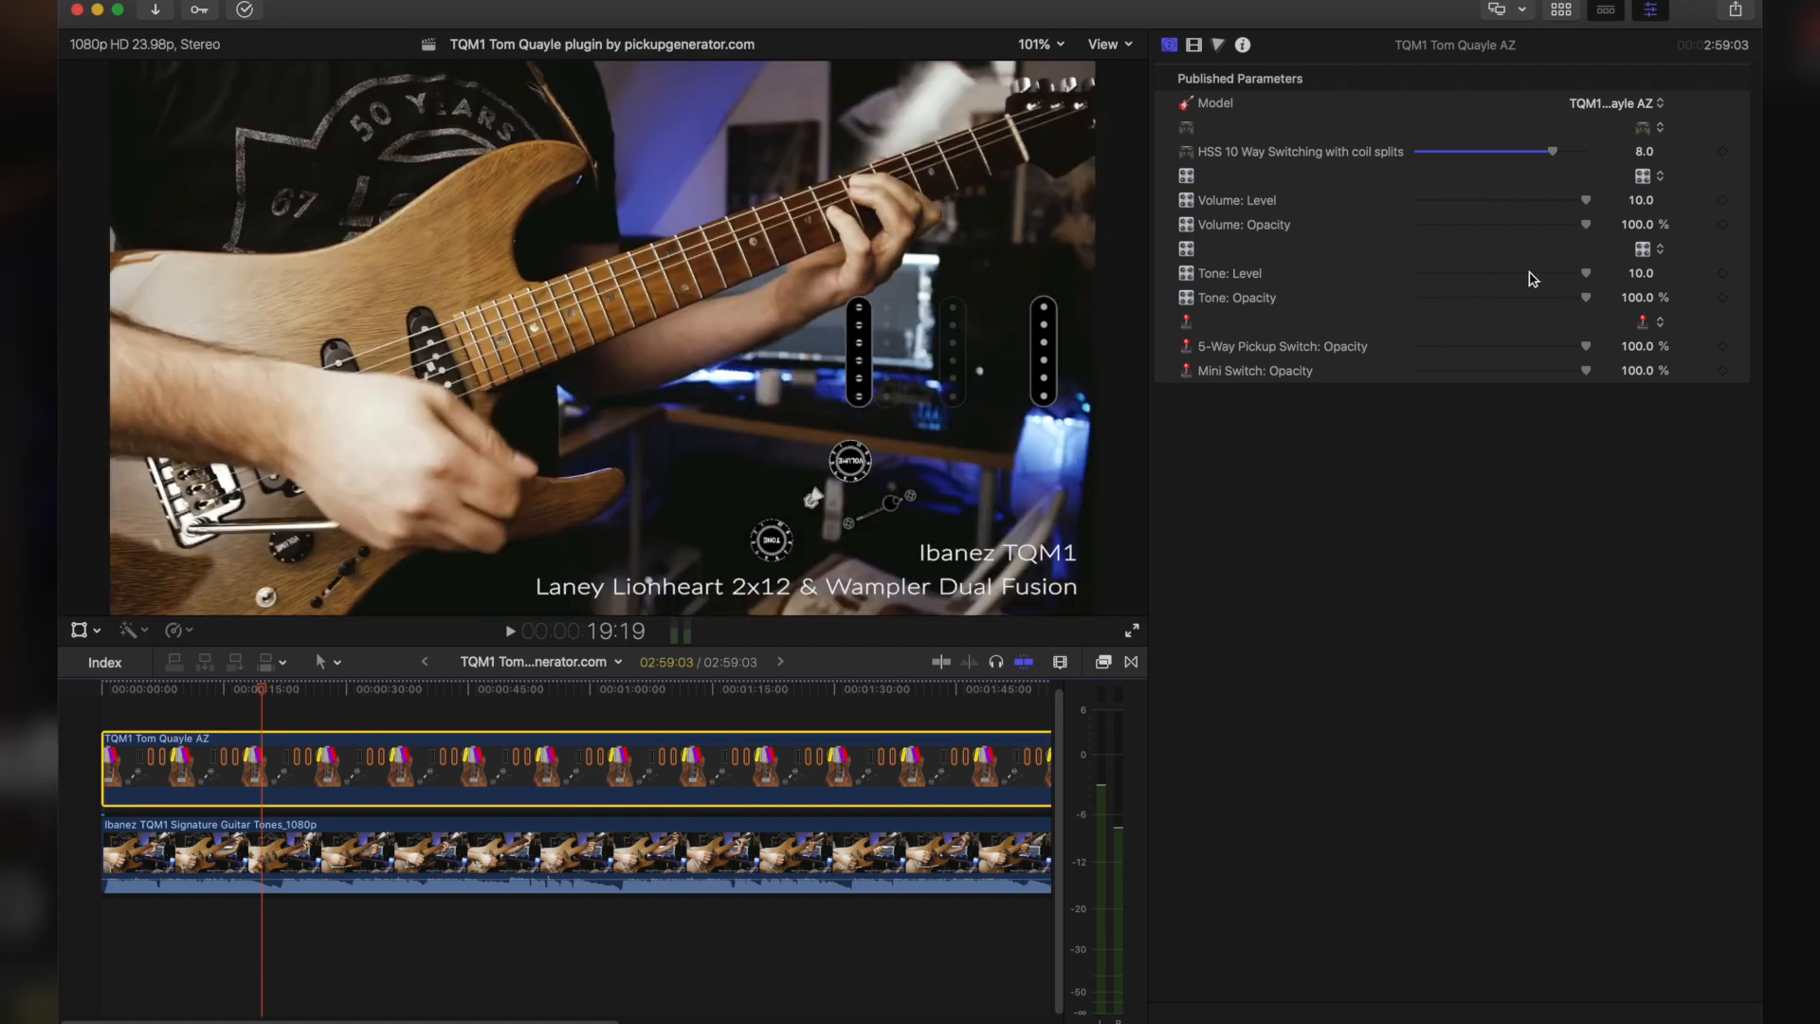
{"action": "mouse_move", "coordinate": [1720, 161]}
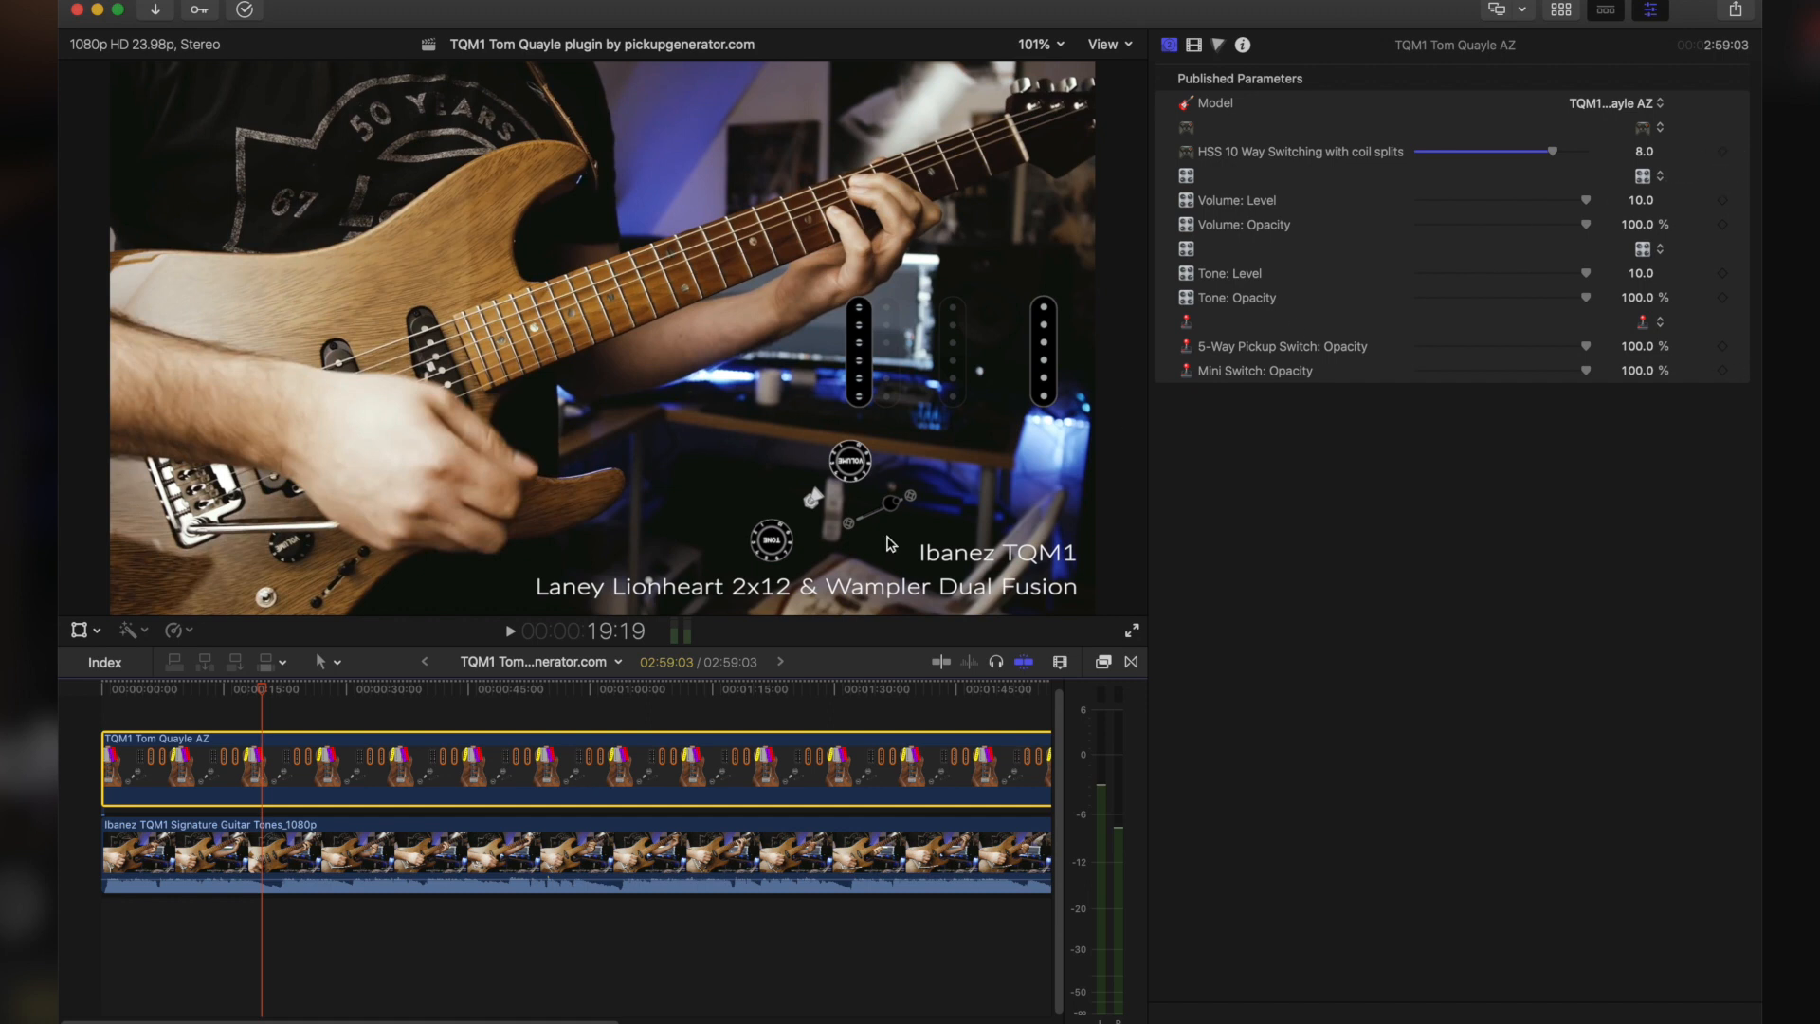
{"action": "key", "text": "space"}
{"action": "key", "text": "space"}
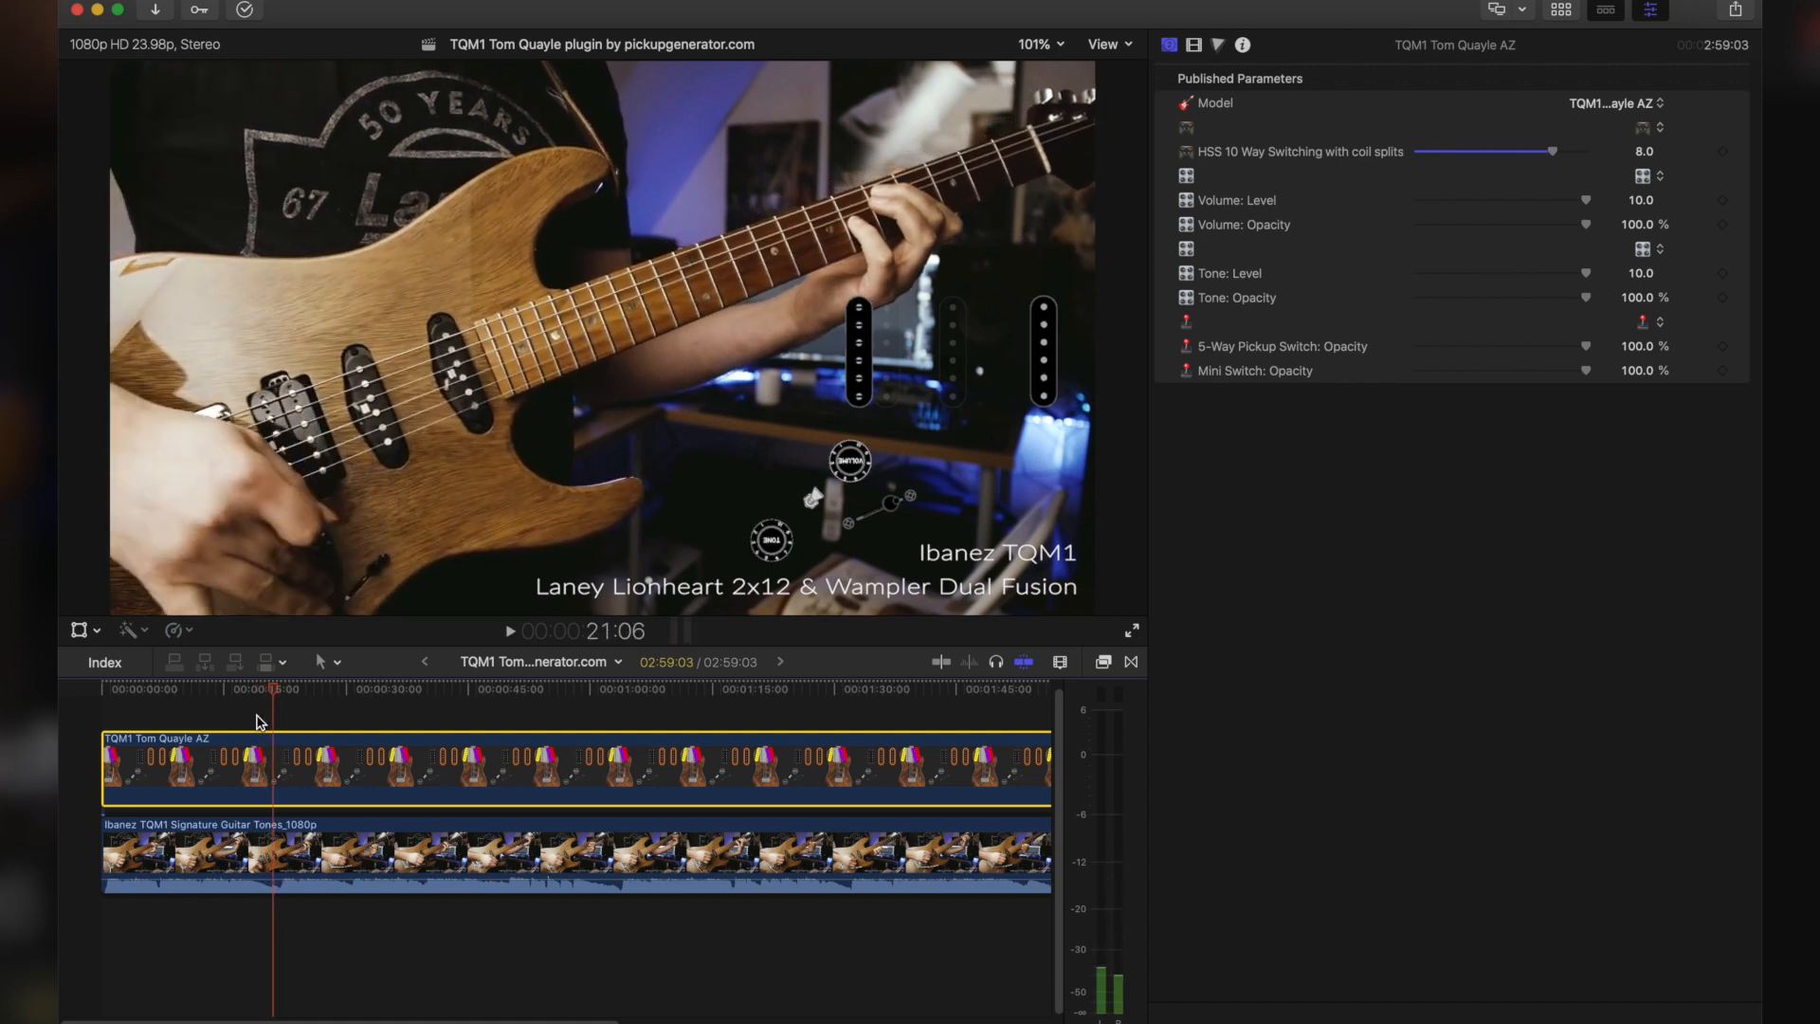
Step: Step frame by frame through the guitarist's control change and park the playhead at 21:02
{"action": "key", "text": "Left"}
{"action": "key", "text": "Left"}
{"action": "key", "text": "Left"}
{"action": "key", "text": "Left"}
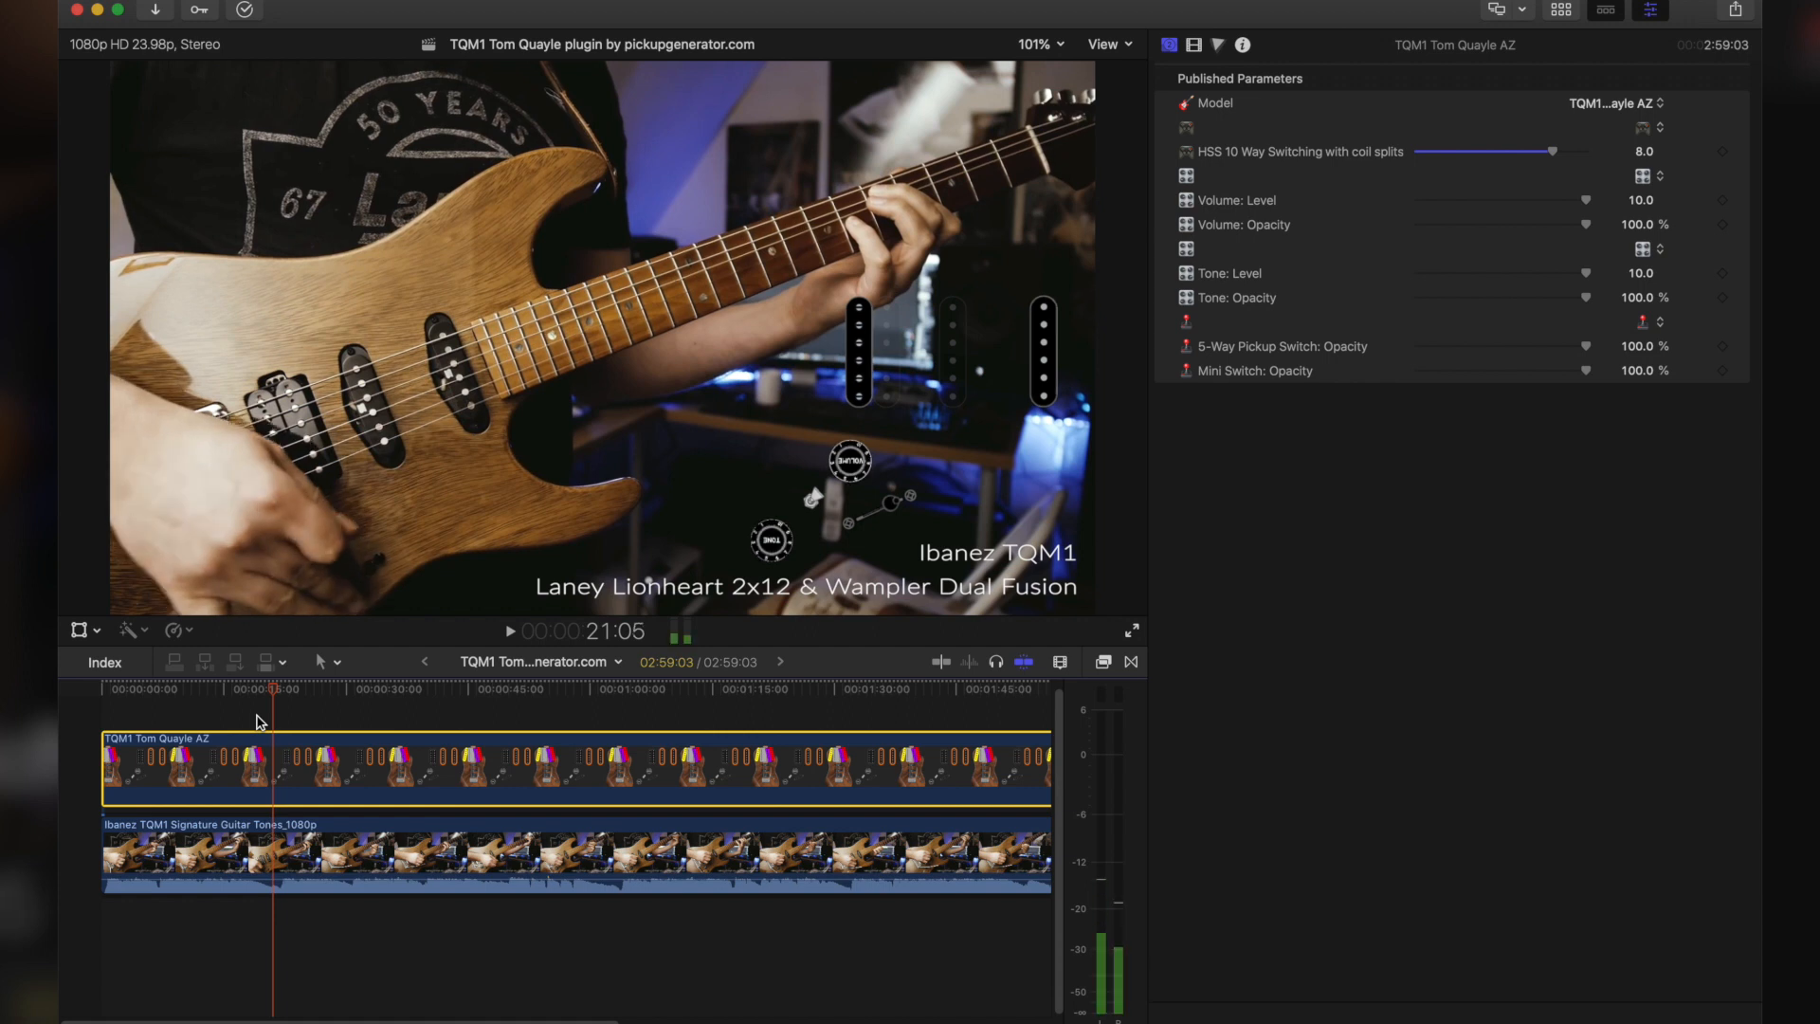
{"action": "key", "text": "Left"}
{"action": "key", "text": "Left"}
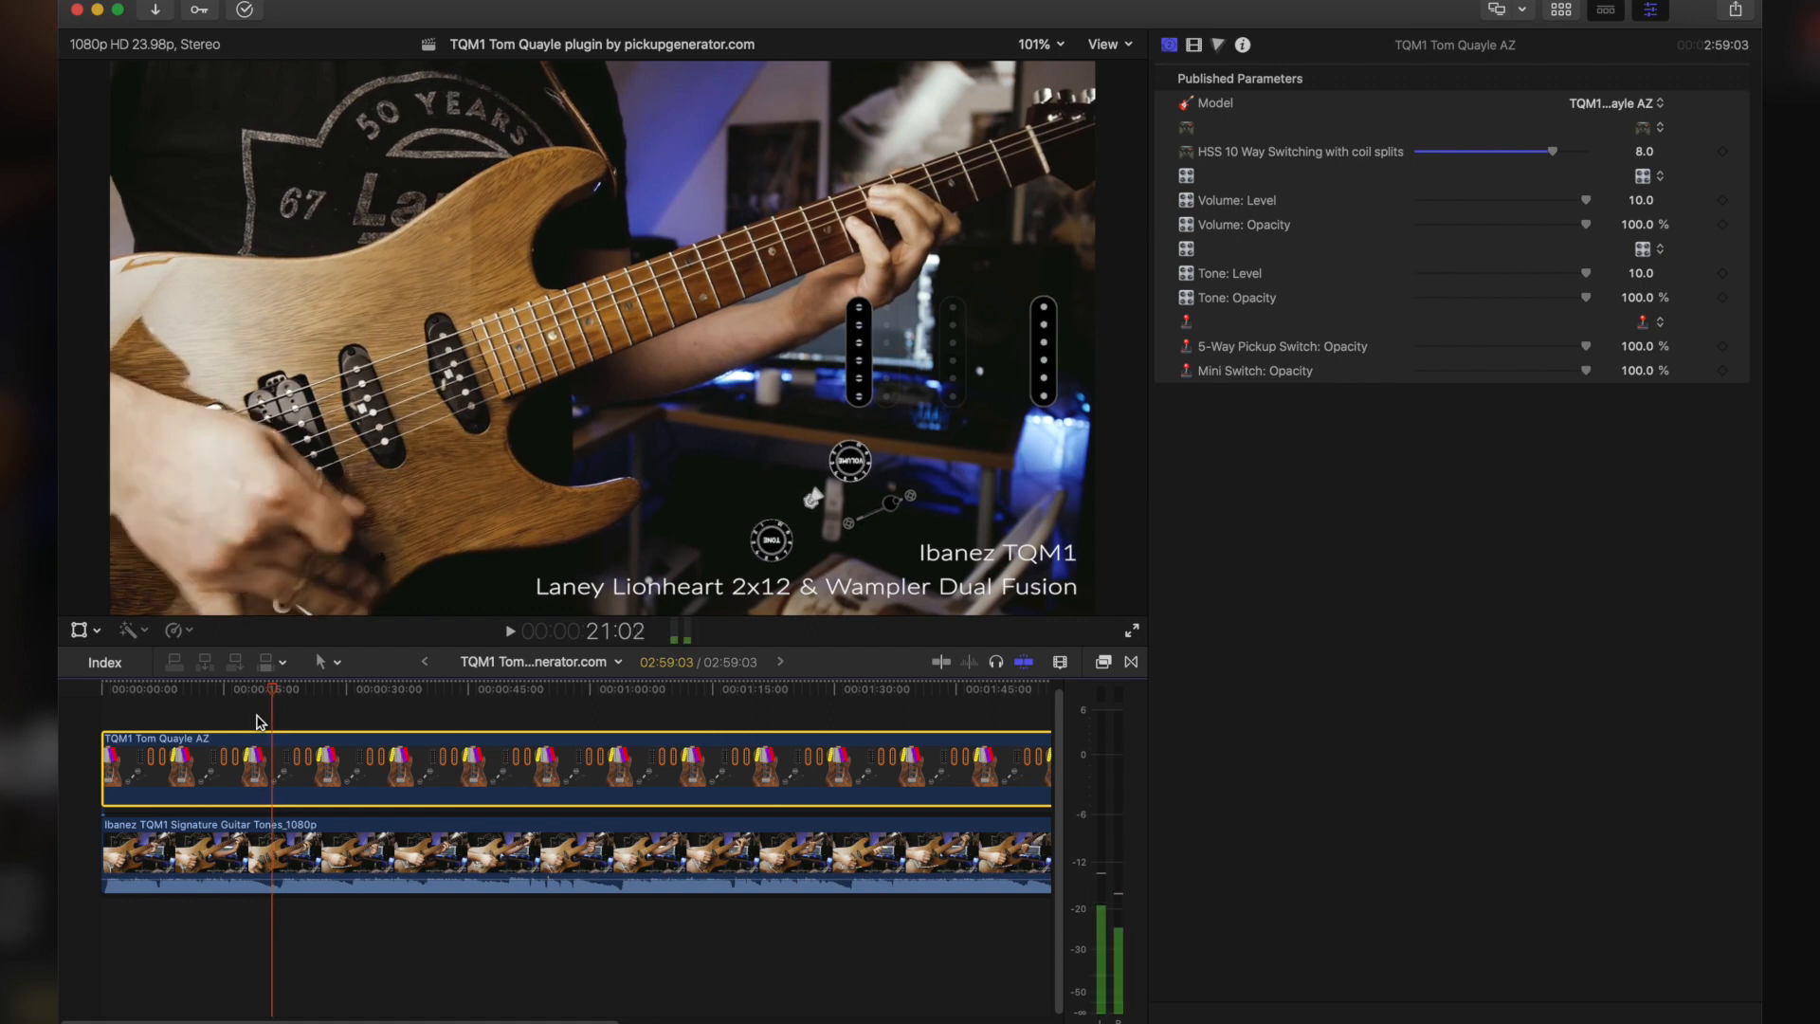
{"action": "key", "text": "Left"}
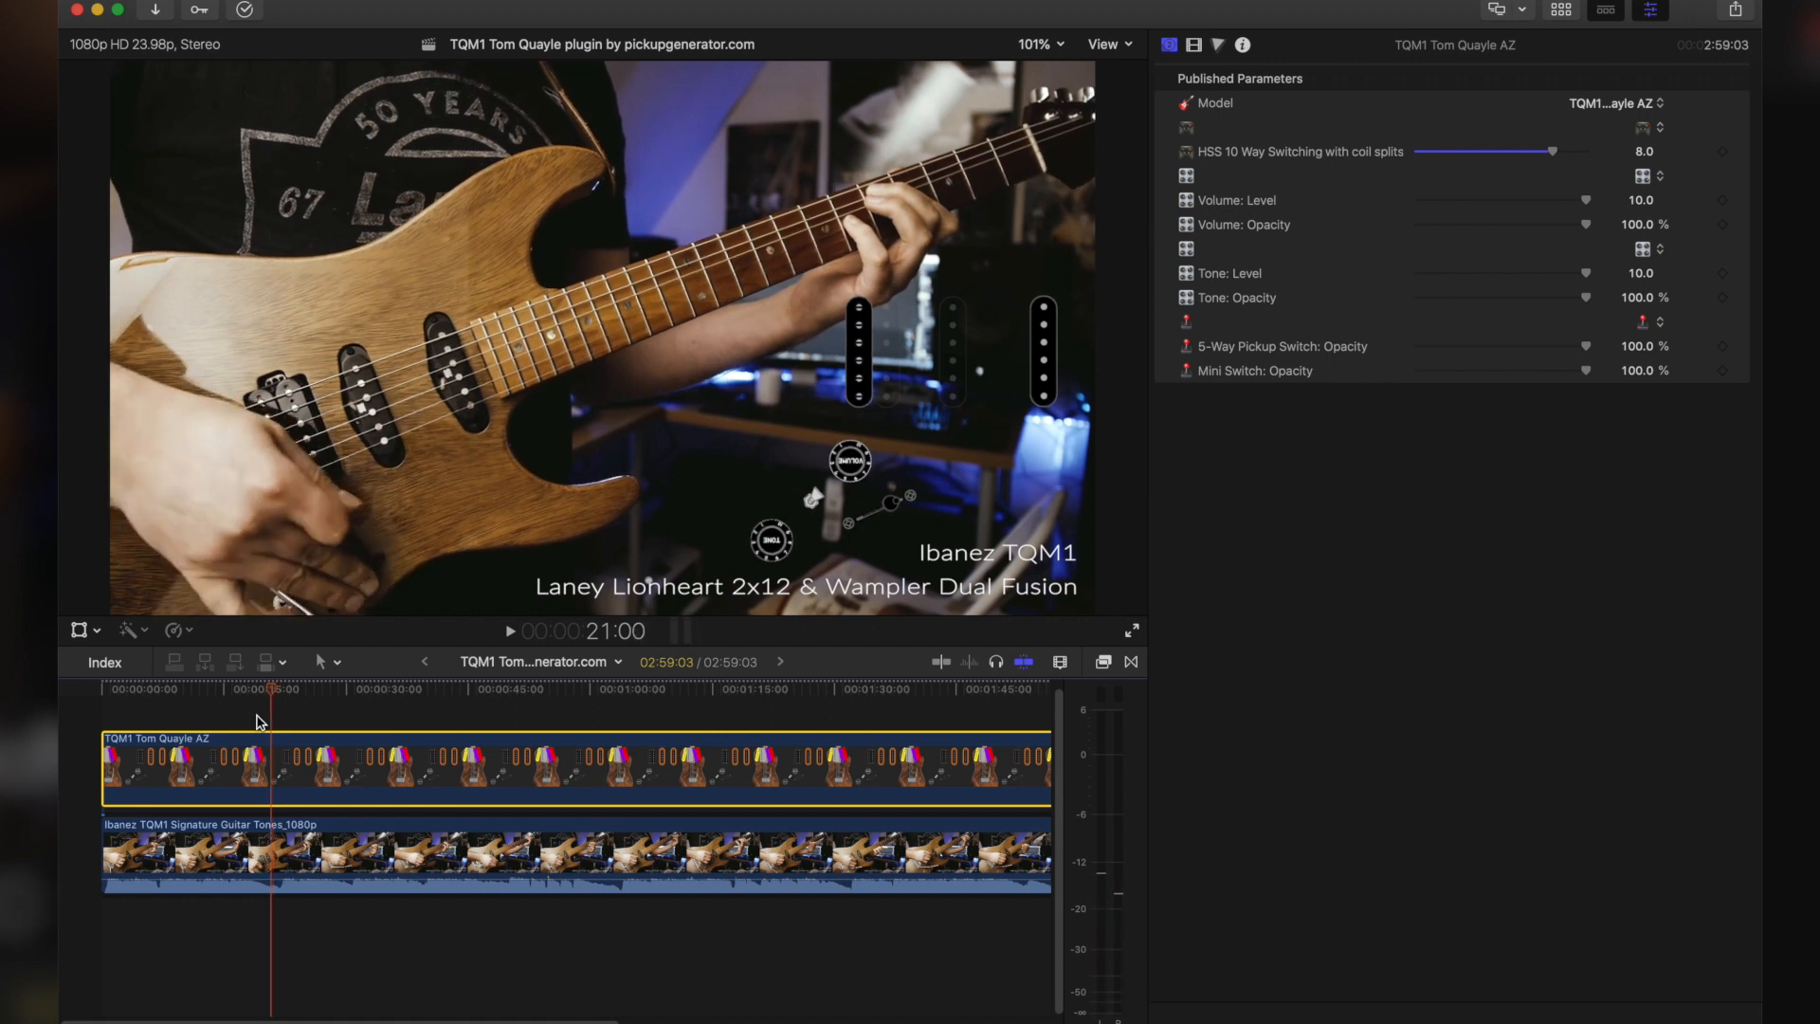
{"action": "key", "text": "Right"}
{"action": "key", "text": "Right"}
{"action": "key", "text": "Right"}
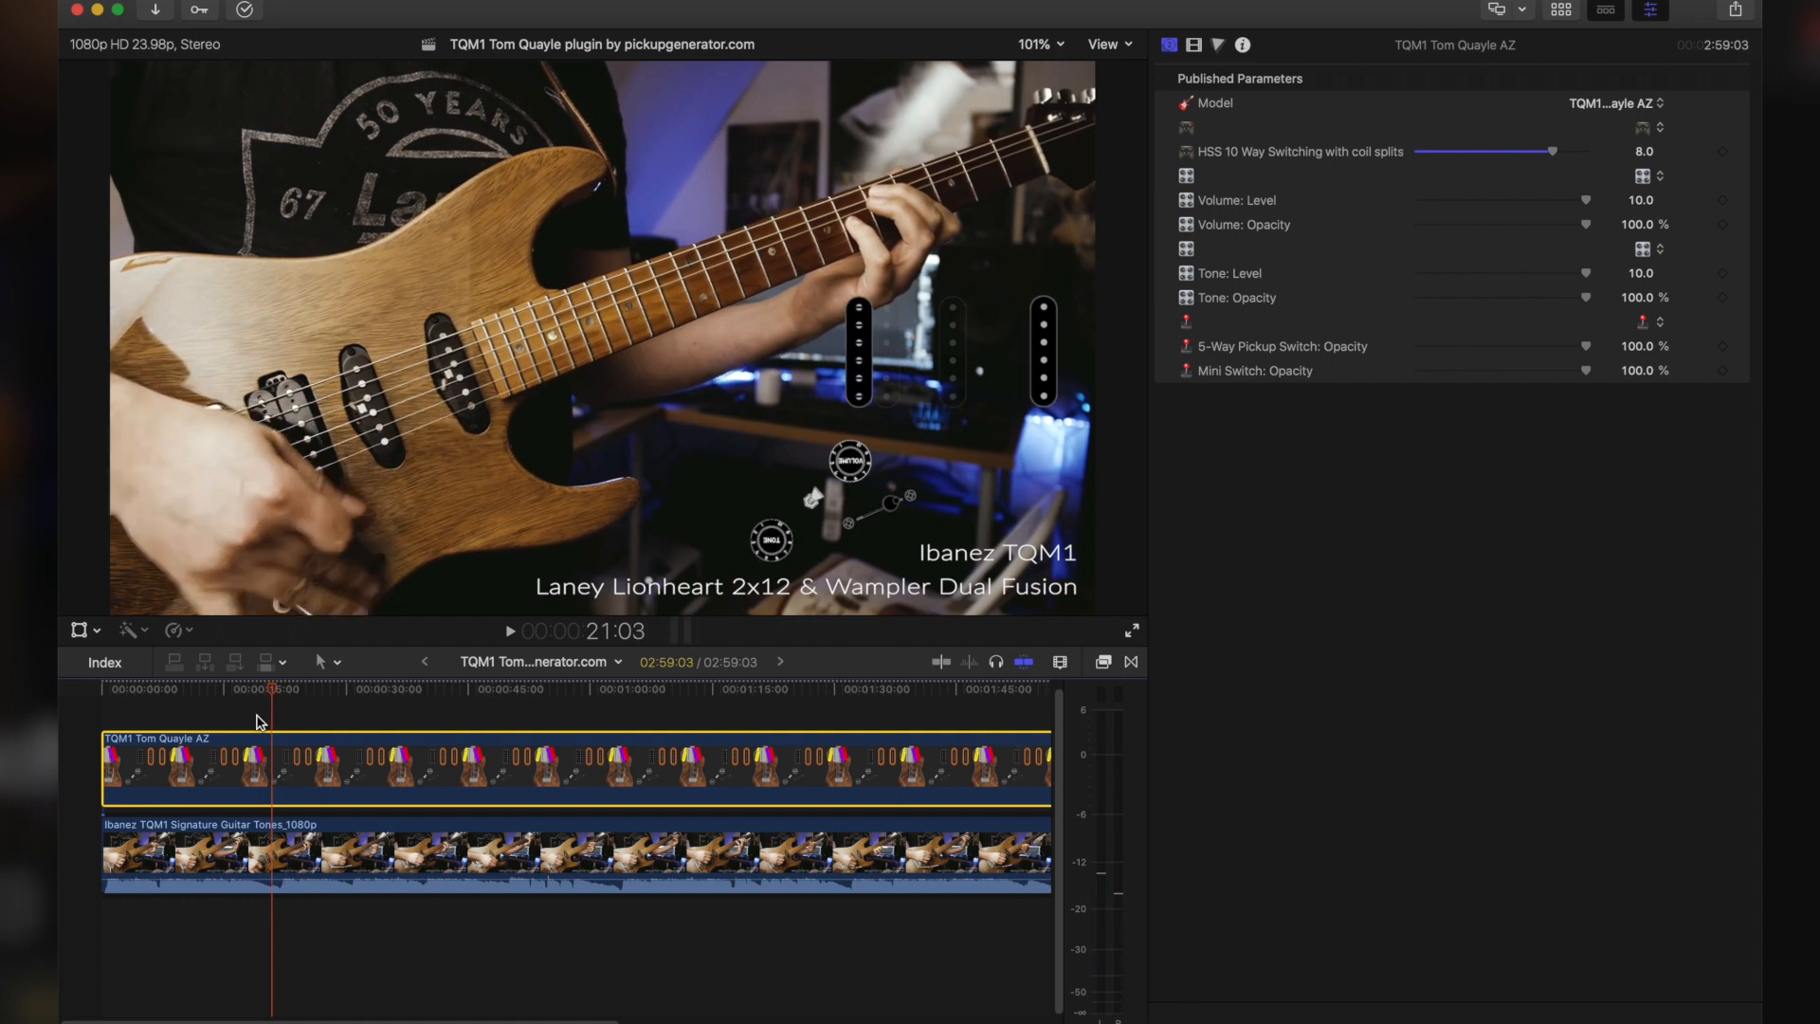
{"action": "key", "text": "Left"}
{"action": "key", "text": "Left"}
{"action": "key", "text": "Left"}
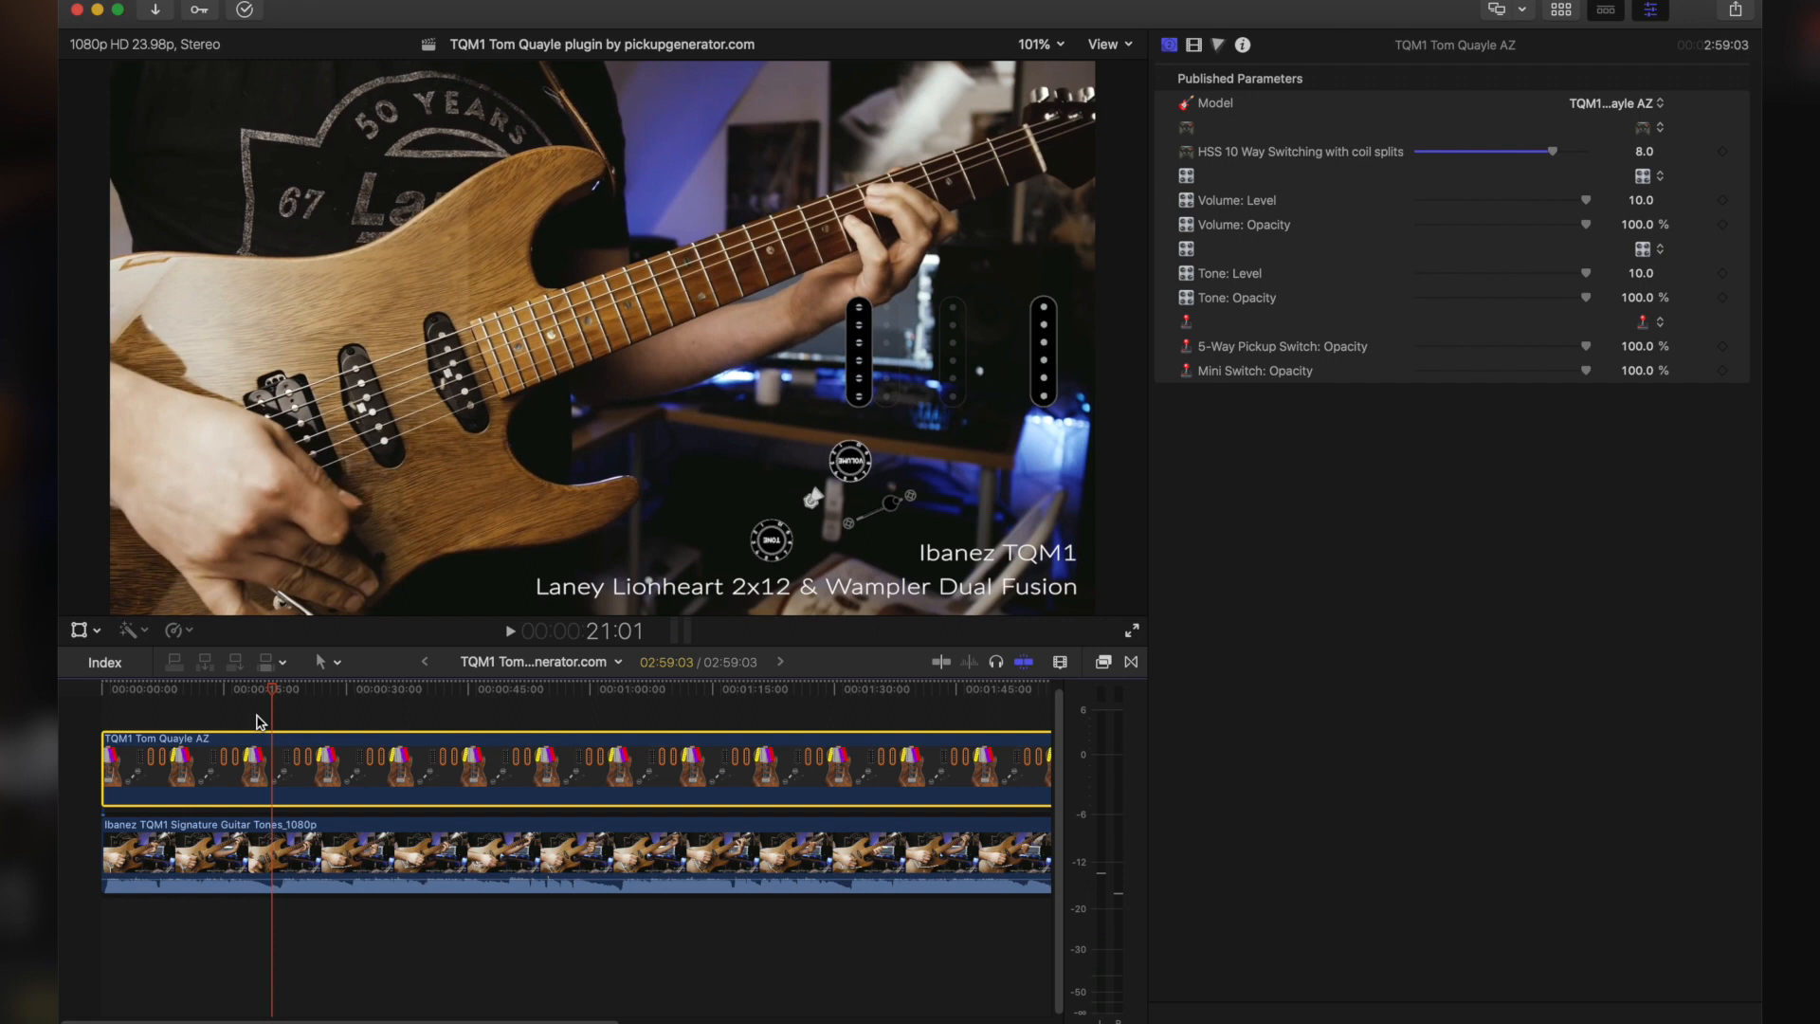
{"action": "key", "text": "Right"}
{"action": "key", "text": "Right"}
{"action": "key", "text": "Right"}
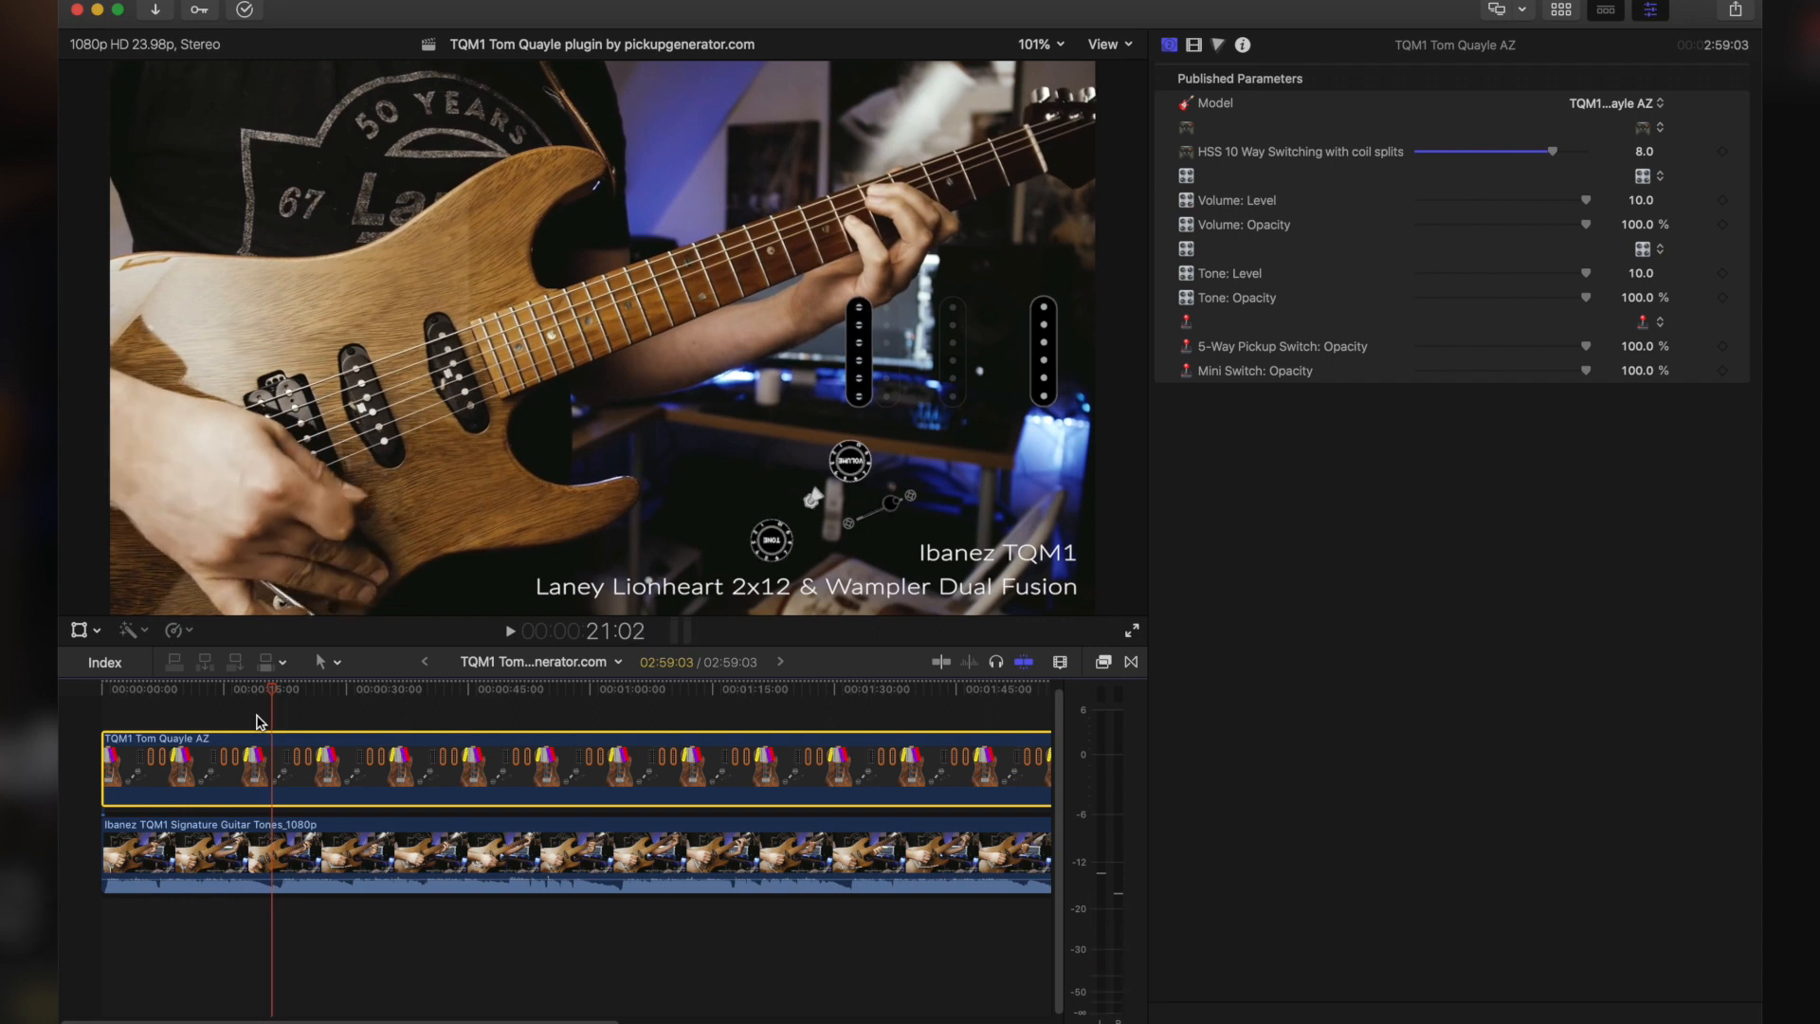
Step: Keyframe HSS 10 Way Switching with coil splits at its existing value at 21:02, then add a keyframe at 21:03 and set it to 10
{"action": "left_click", "coordinate": [1723, 152]}
{"action": "mouse_move", "coordinate": [1709, 156]}
{"action": "left_click", "coordinate": [1723, 153]}
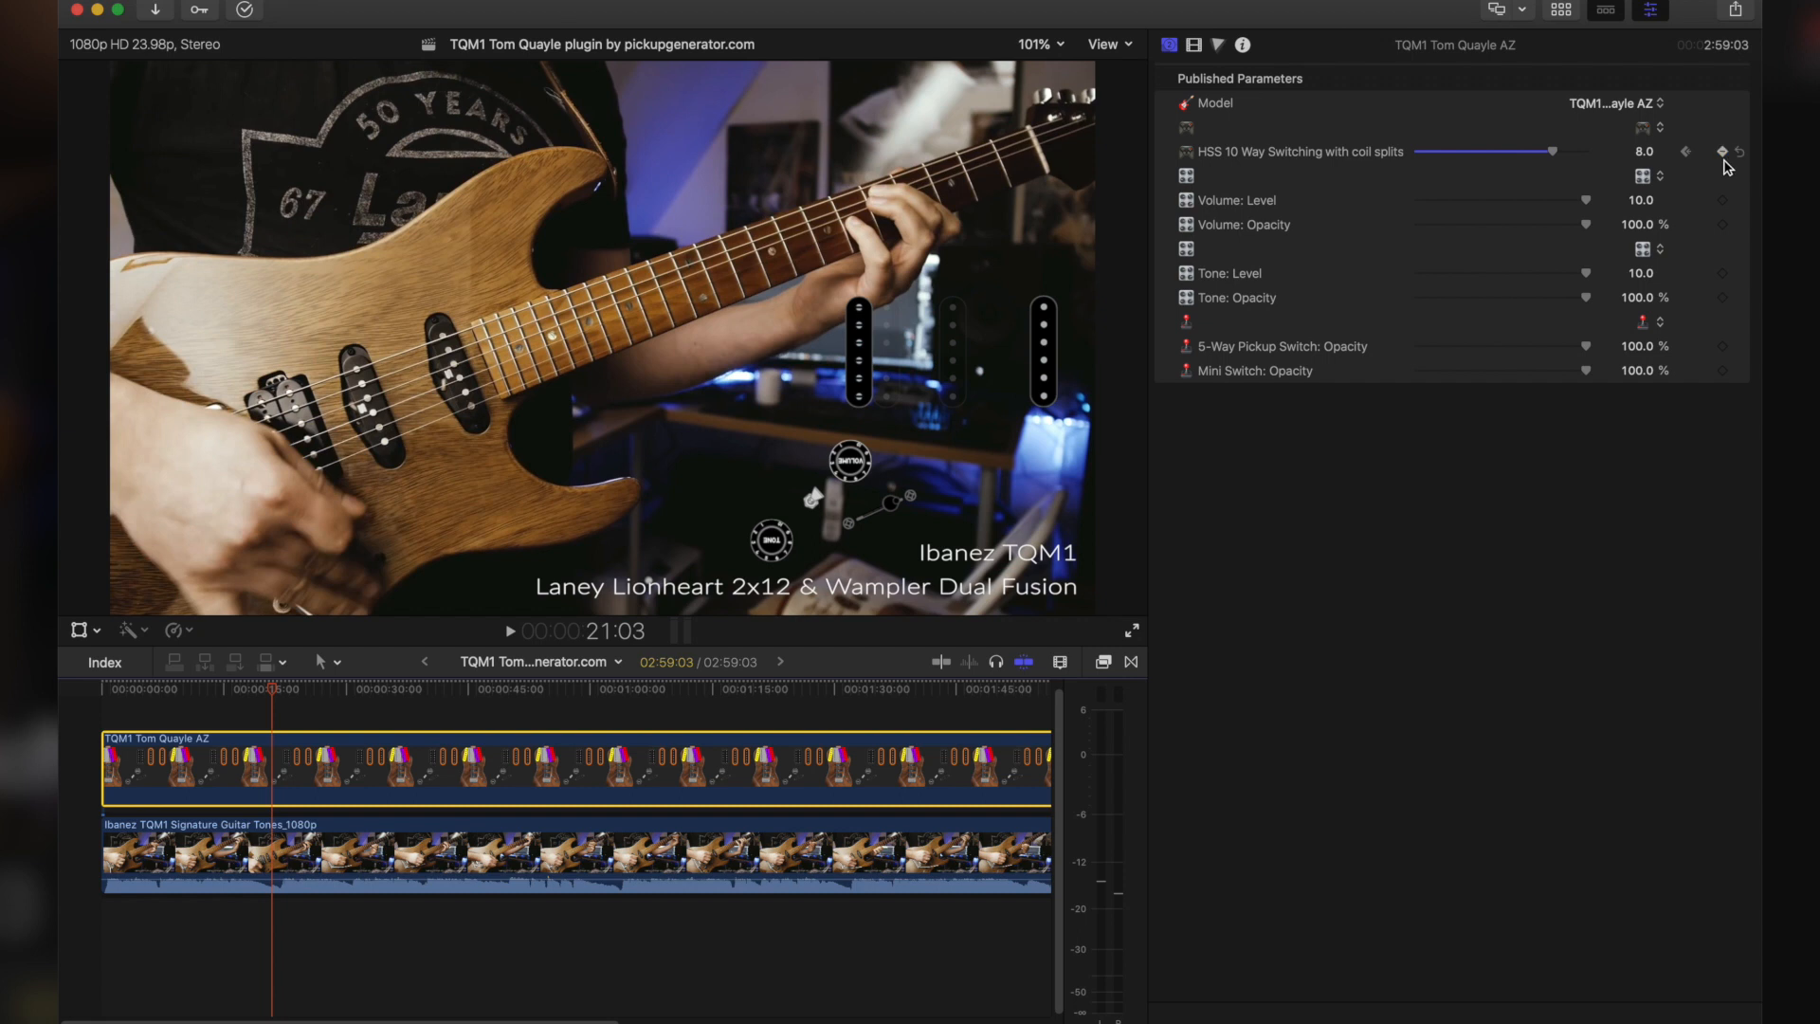
{"action": "left_click", "coordinate": [1646, 153]}
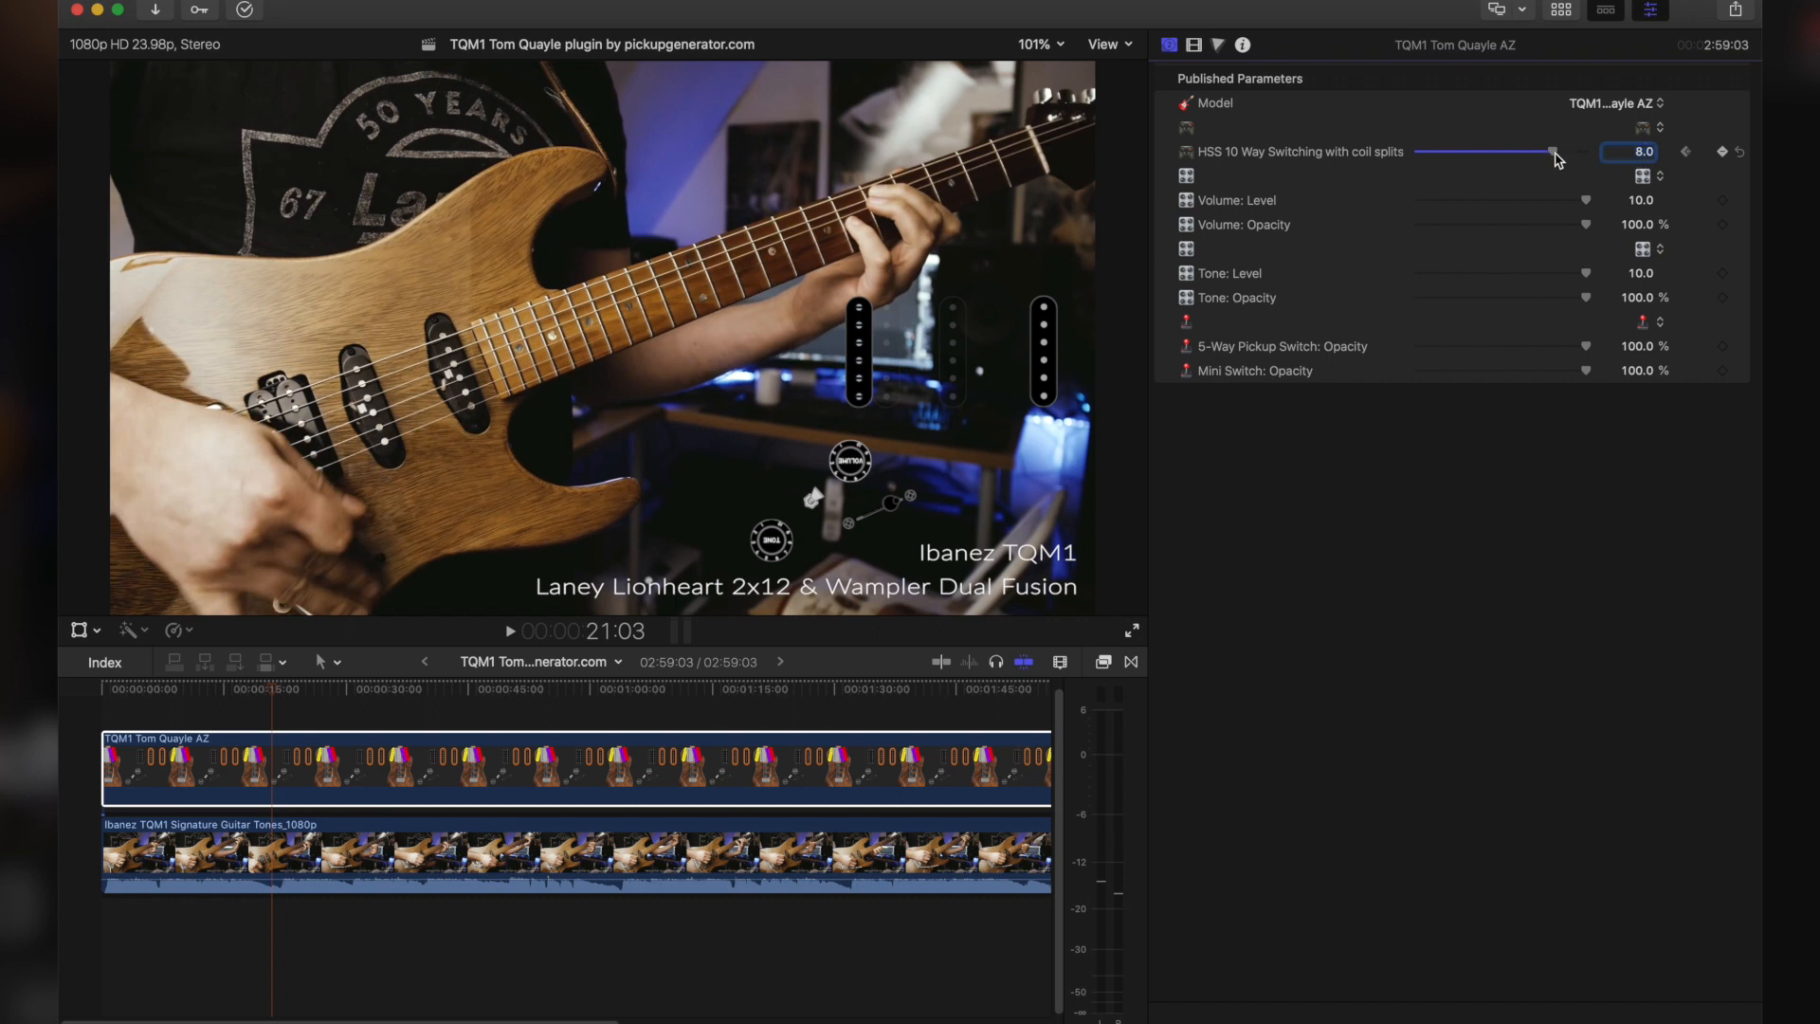
{"action": "left_click_drag", "start_coordinate": [1555, 156], "coordinate": [1608, 156]}
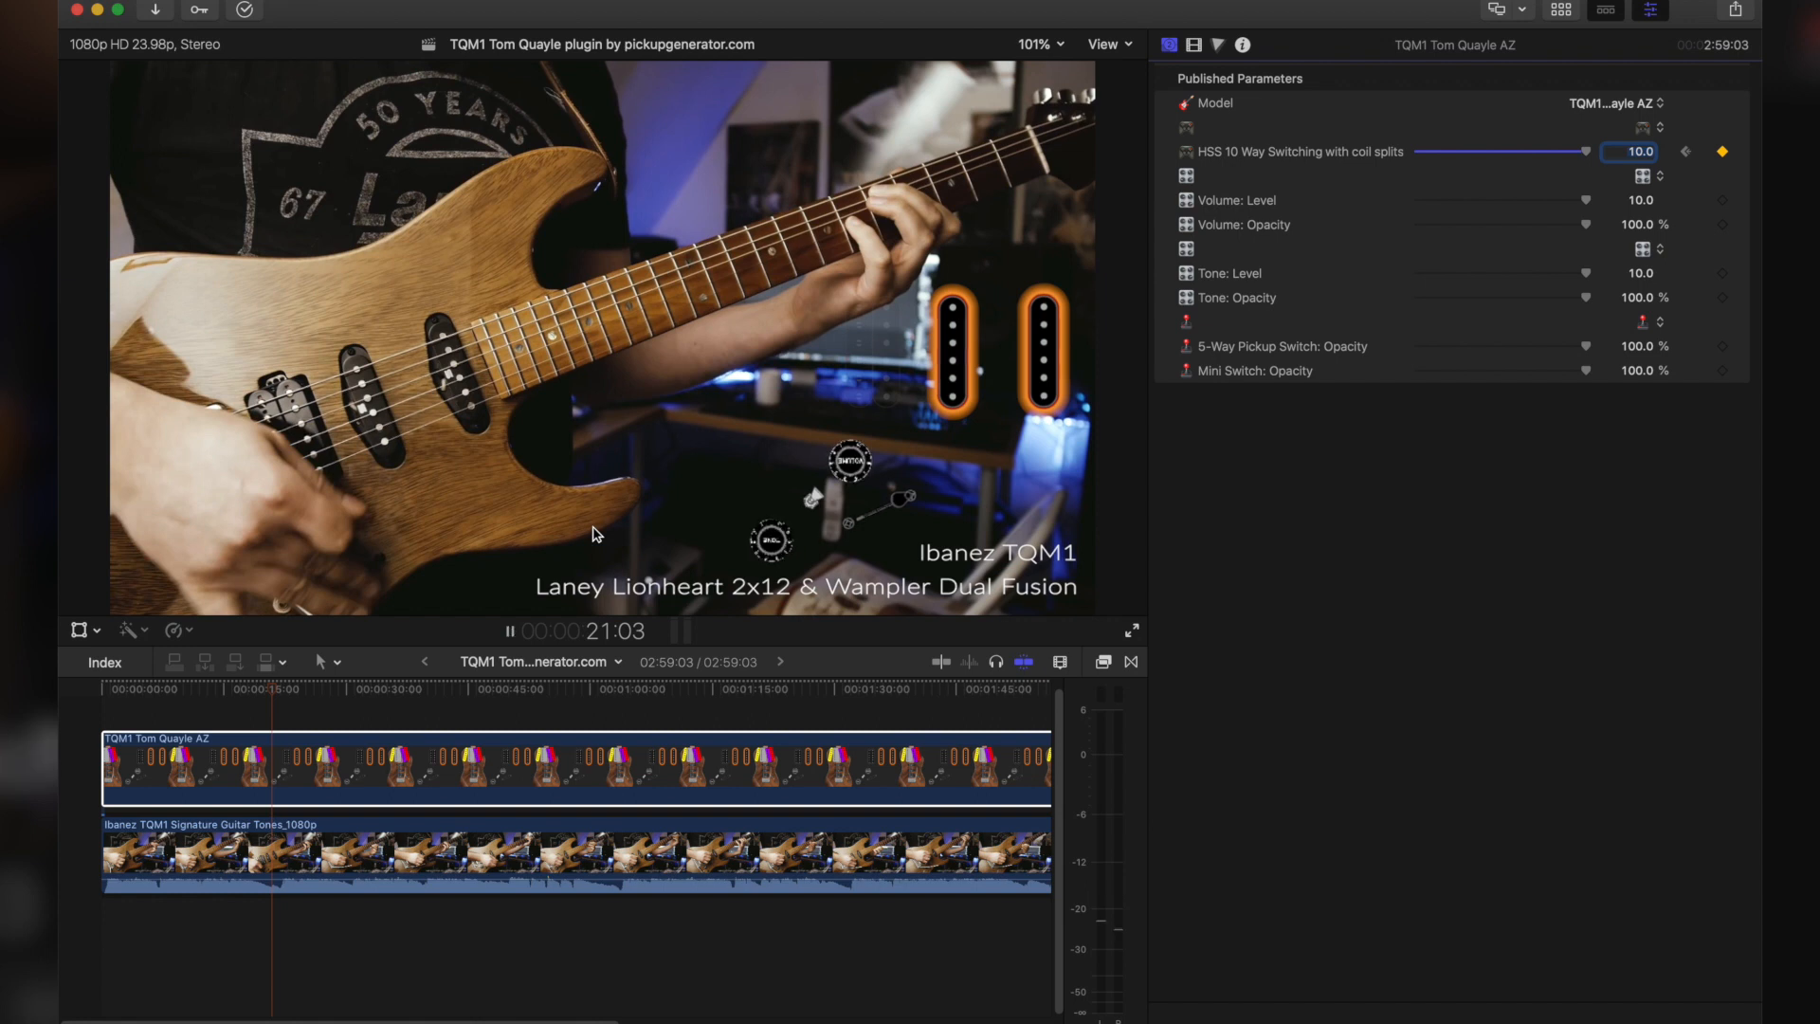
Step: Find the next switch change, keyframe HSS 10 Way Switching at 10 at 21:17 and set it to 9 at 21:18
{"action": "key", "text": "space"}
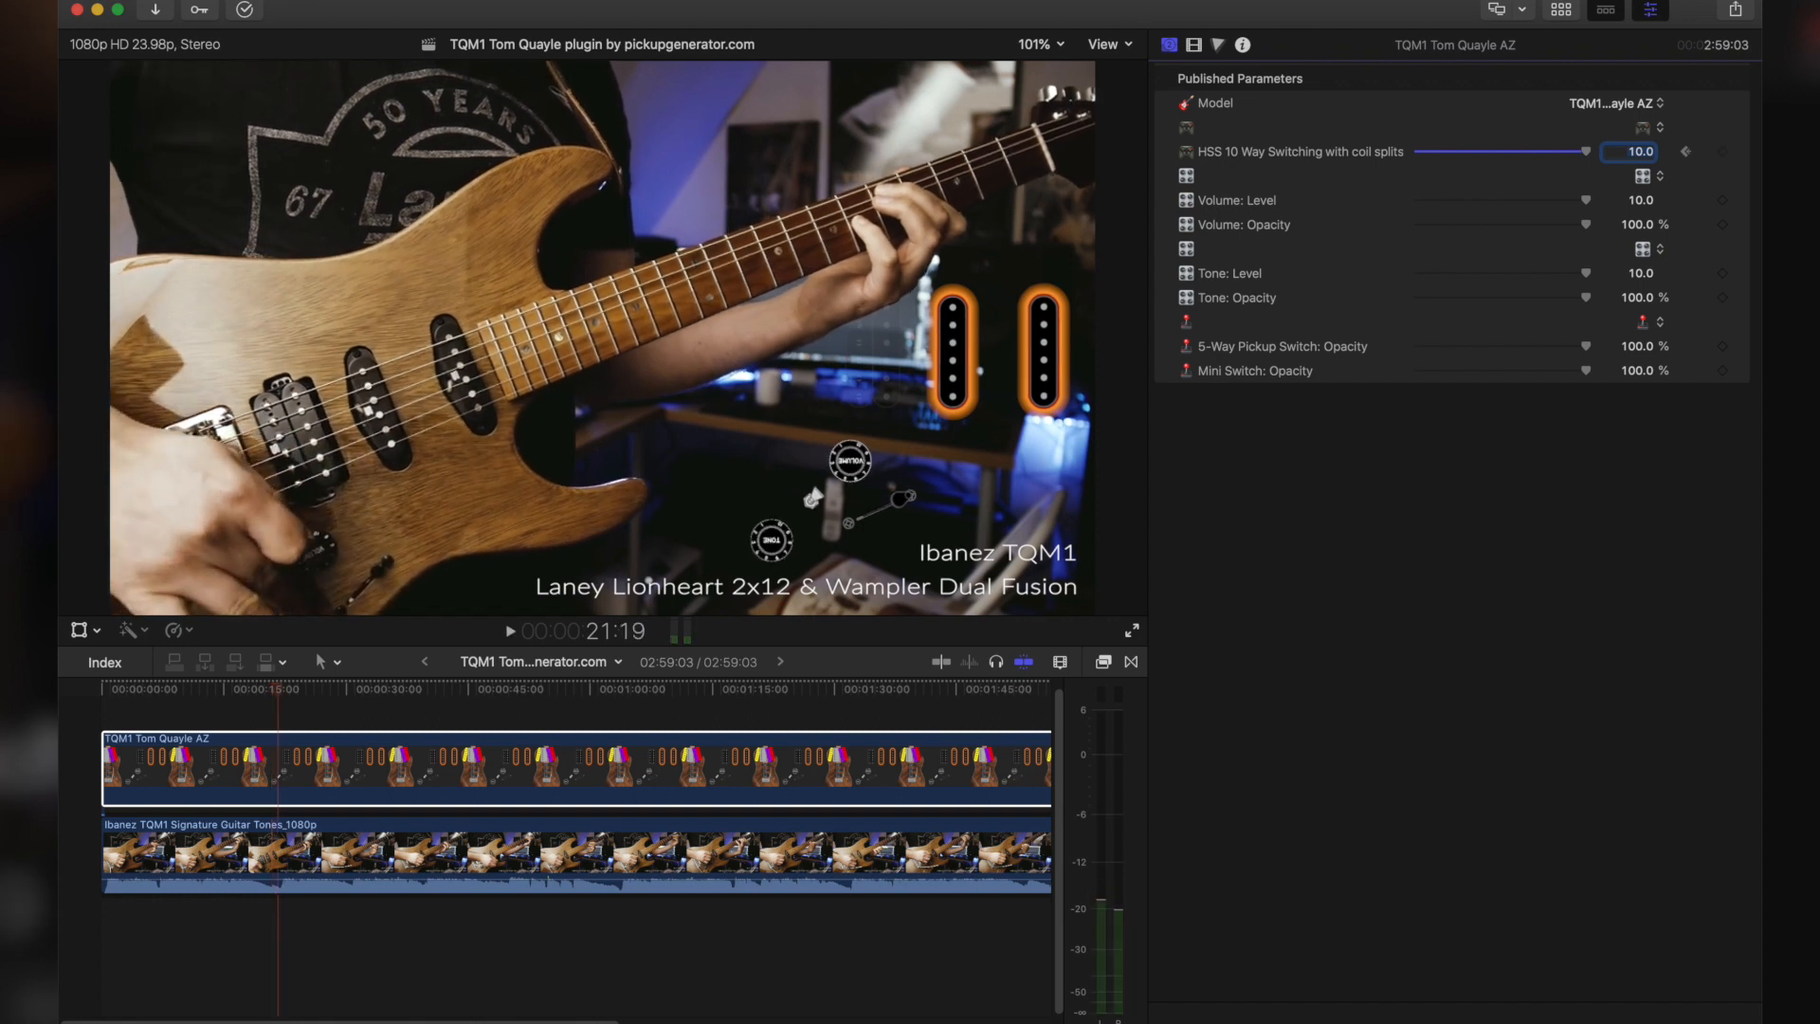
{"action": "left_click", "coordinate": [294, 764]}
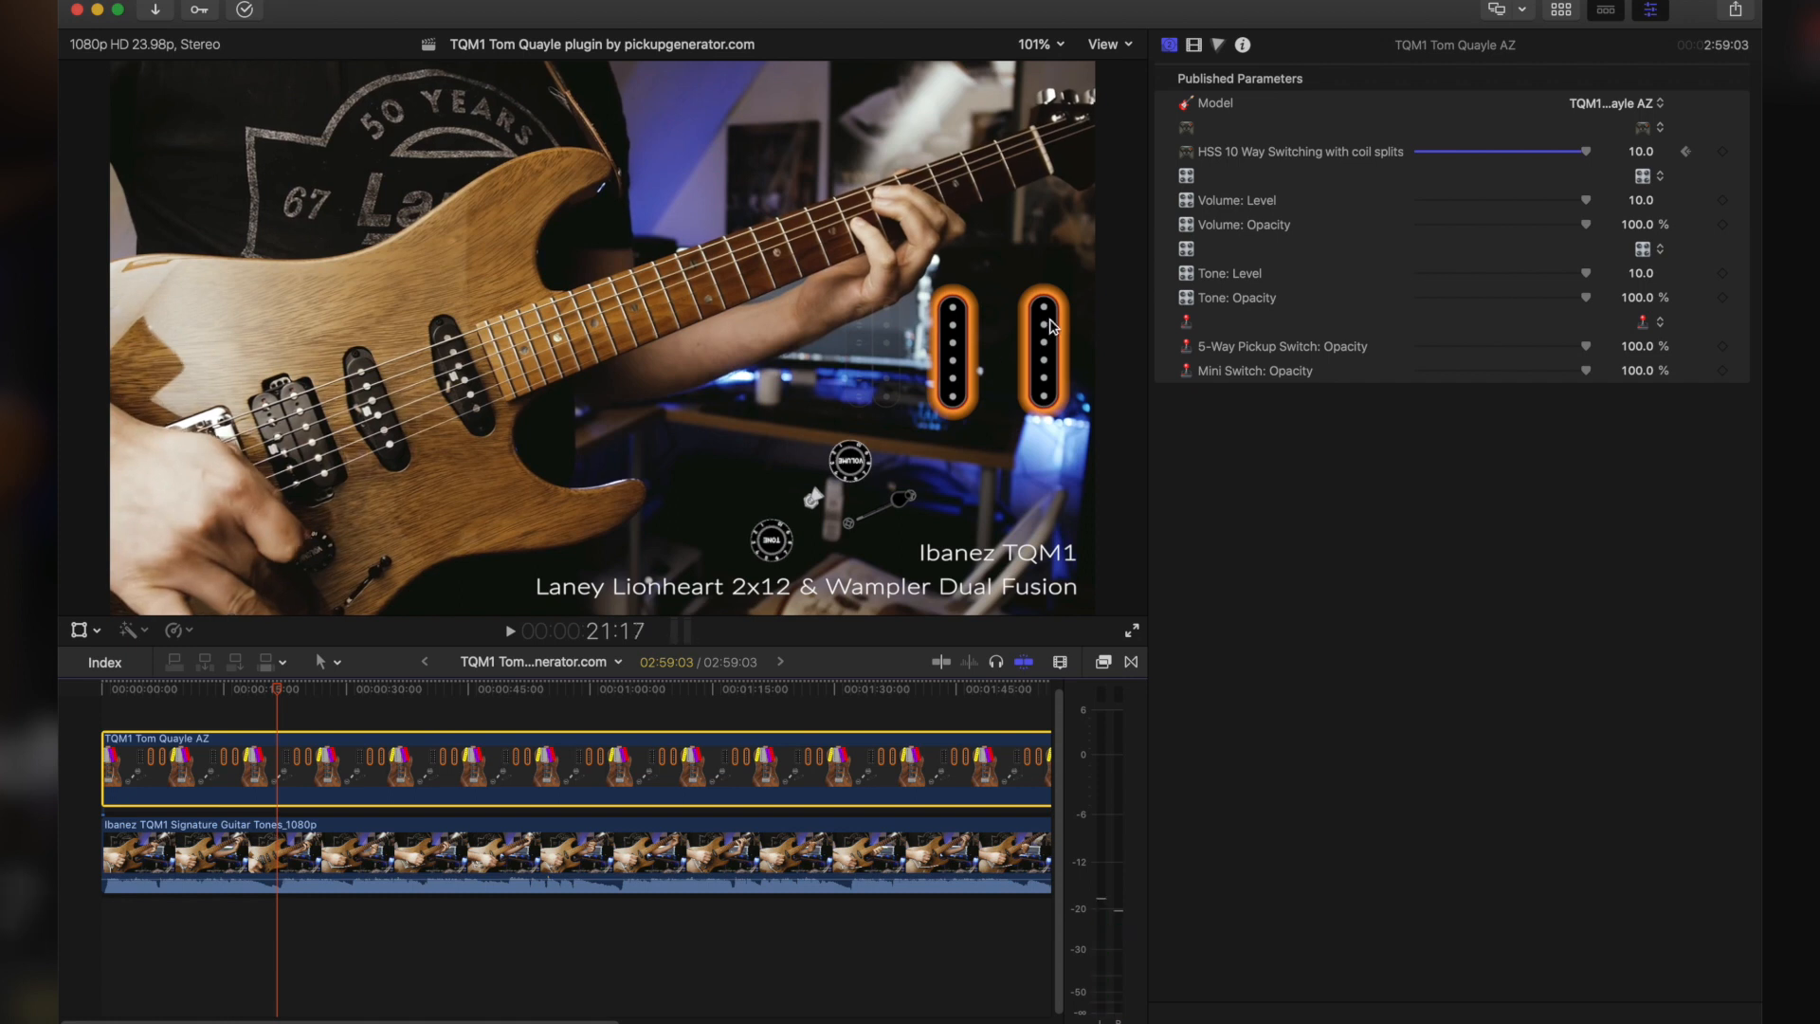
{"action": "left_click", "coordinate": [1723, 153]}
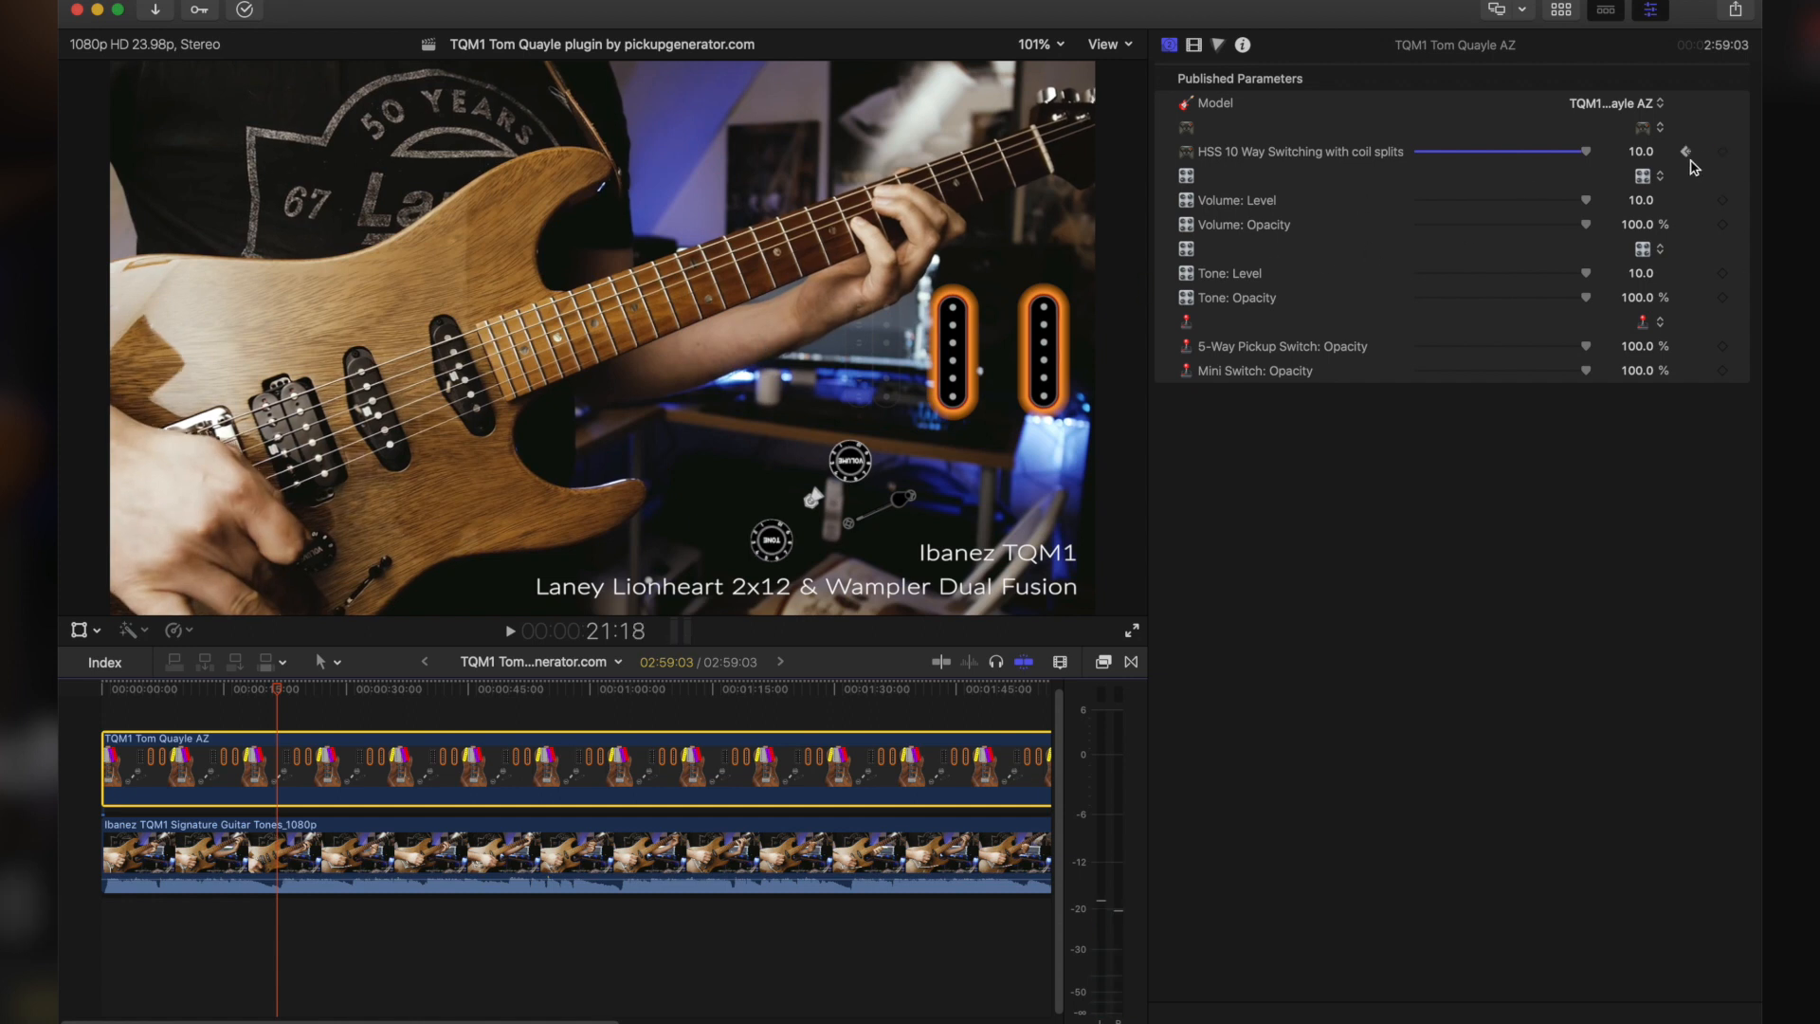
{"action": "left_click", "coordinate": [1641, 151]}
{"action": "type", "text": "9"}
{"action": "key", "text": "Return"}
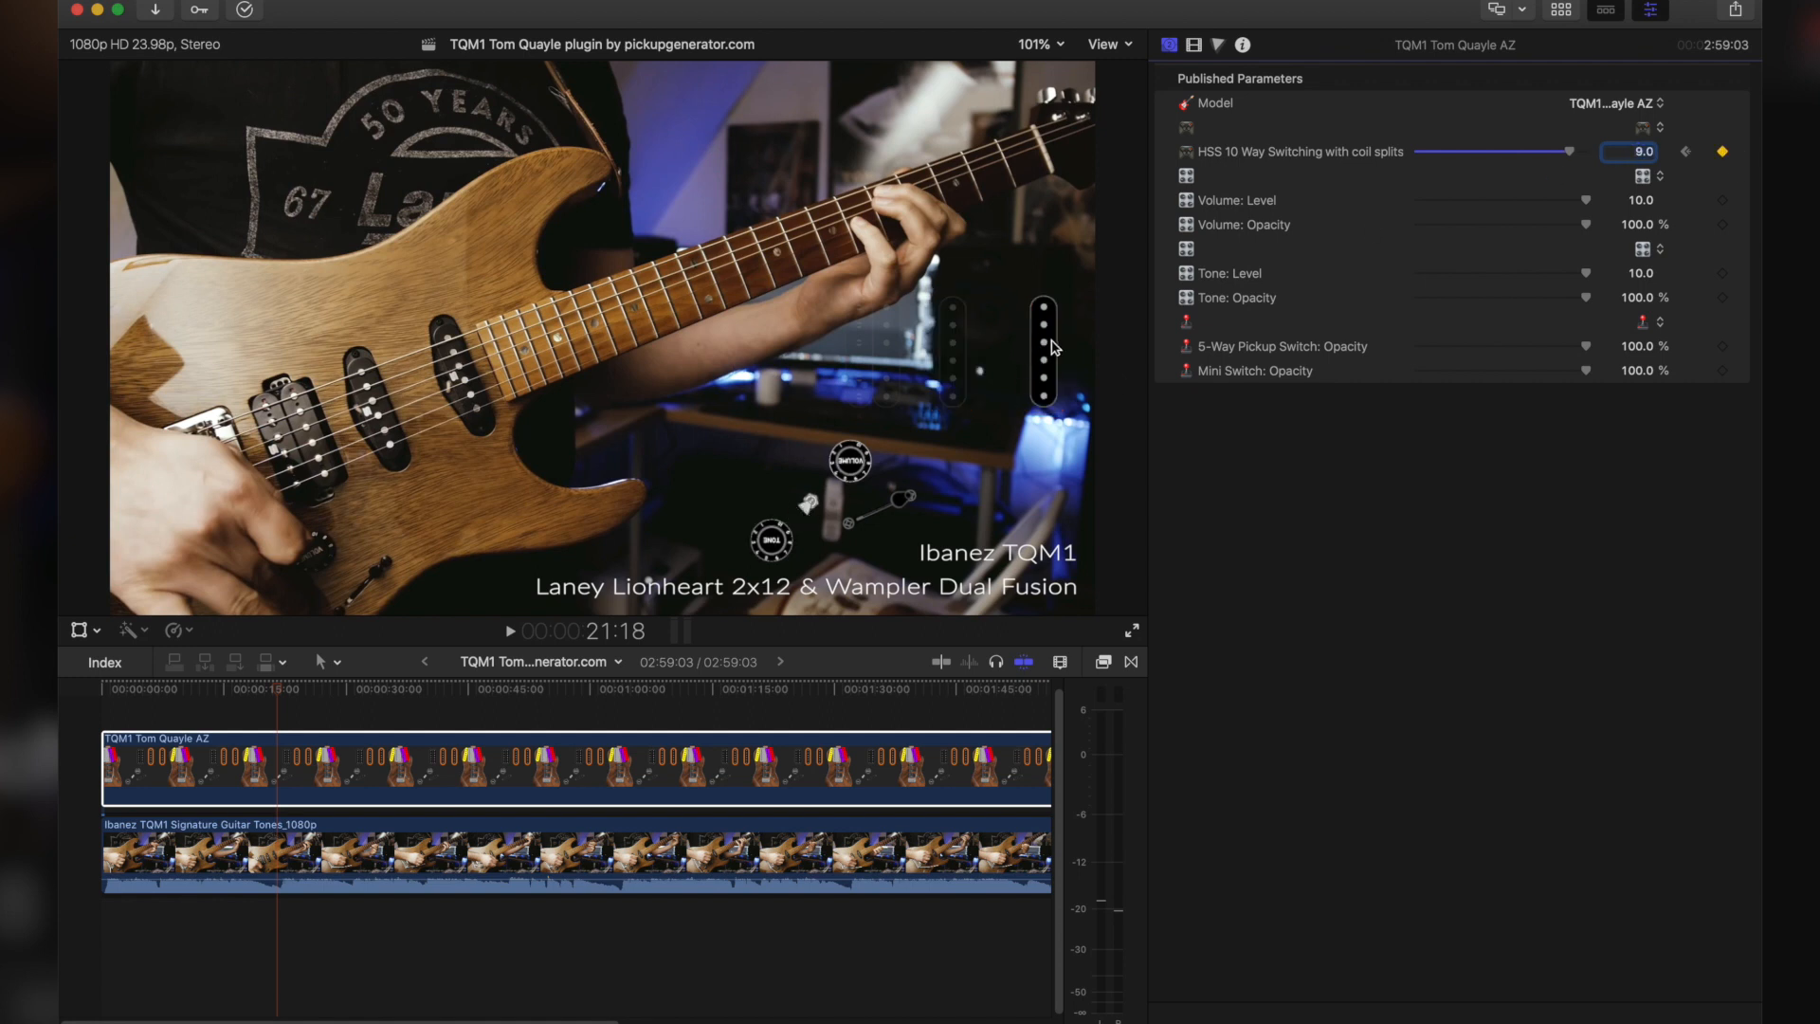
Step: Play the footage full screen from about 15:16 to check the pickup switching, and return the playhead to 21:17
{"action": "left_click", "coordinate": [228, 697]}
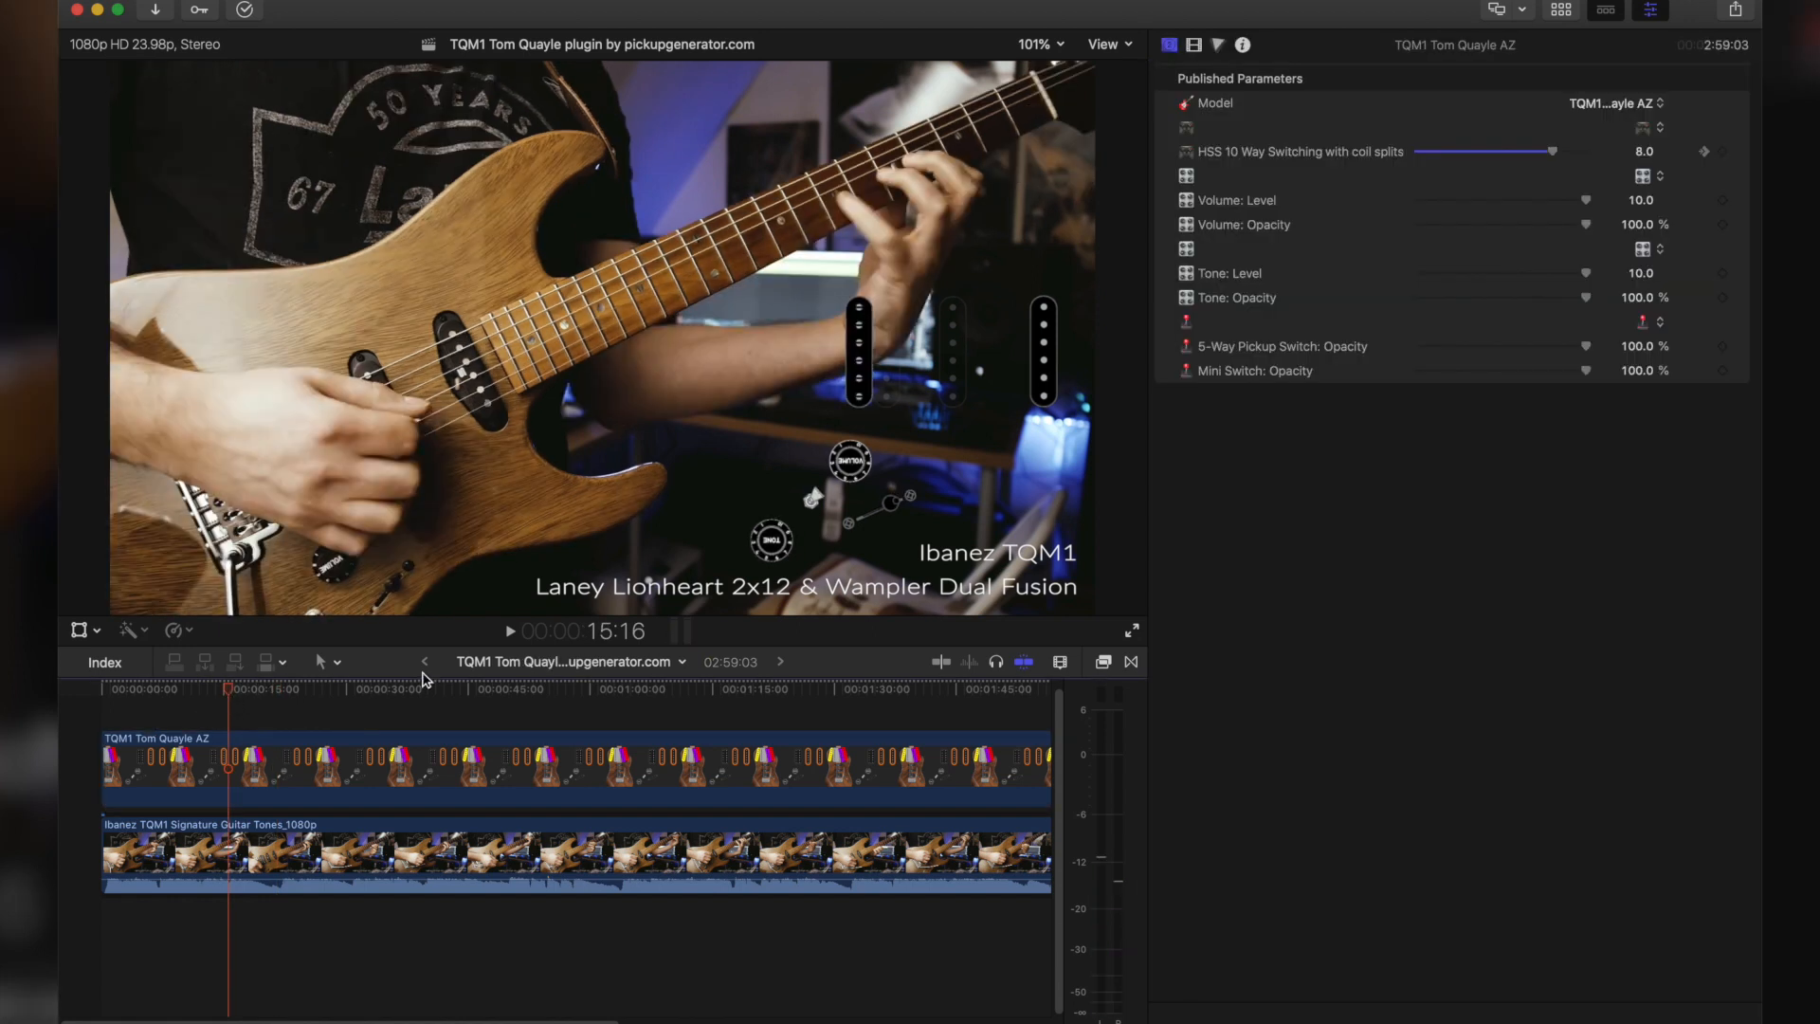
{"action": "key", "text": "super+shift+f"}
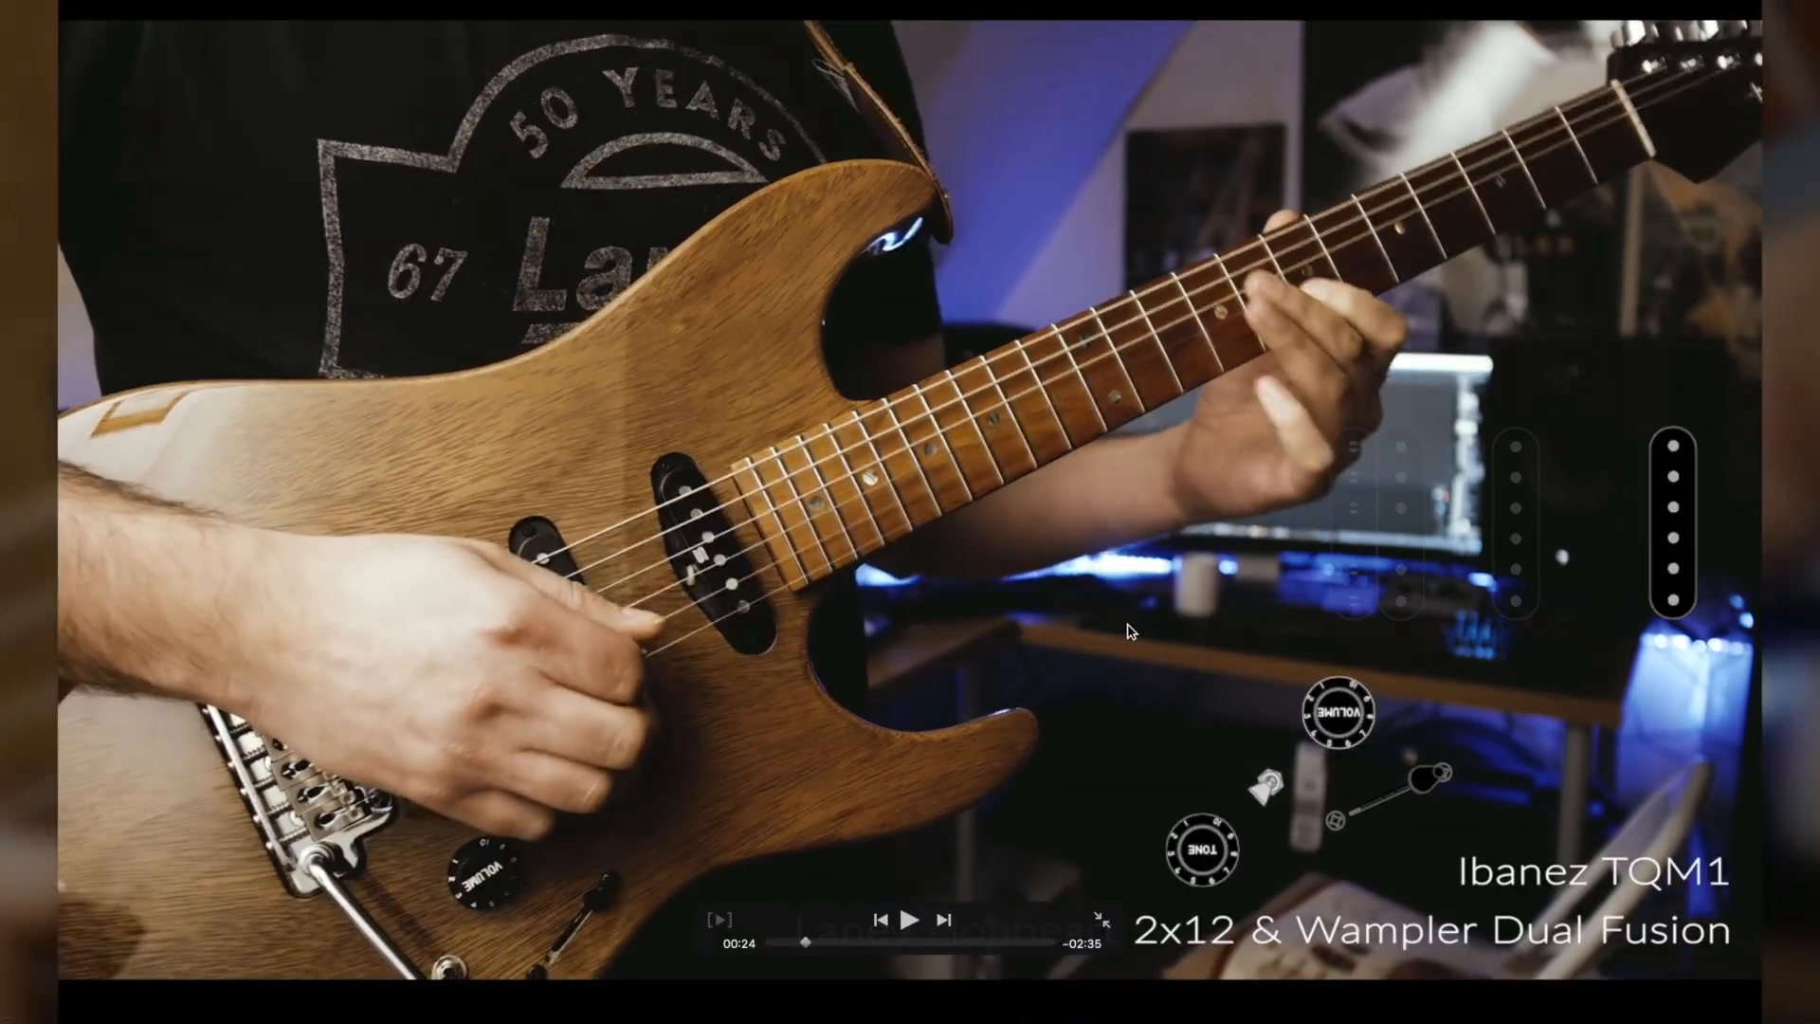
{"action": "key", "text": "Escape"}
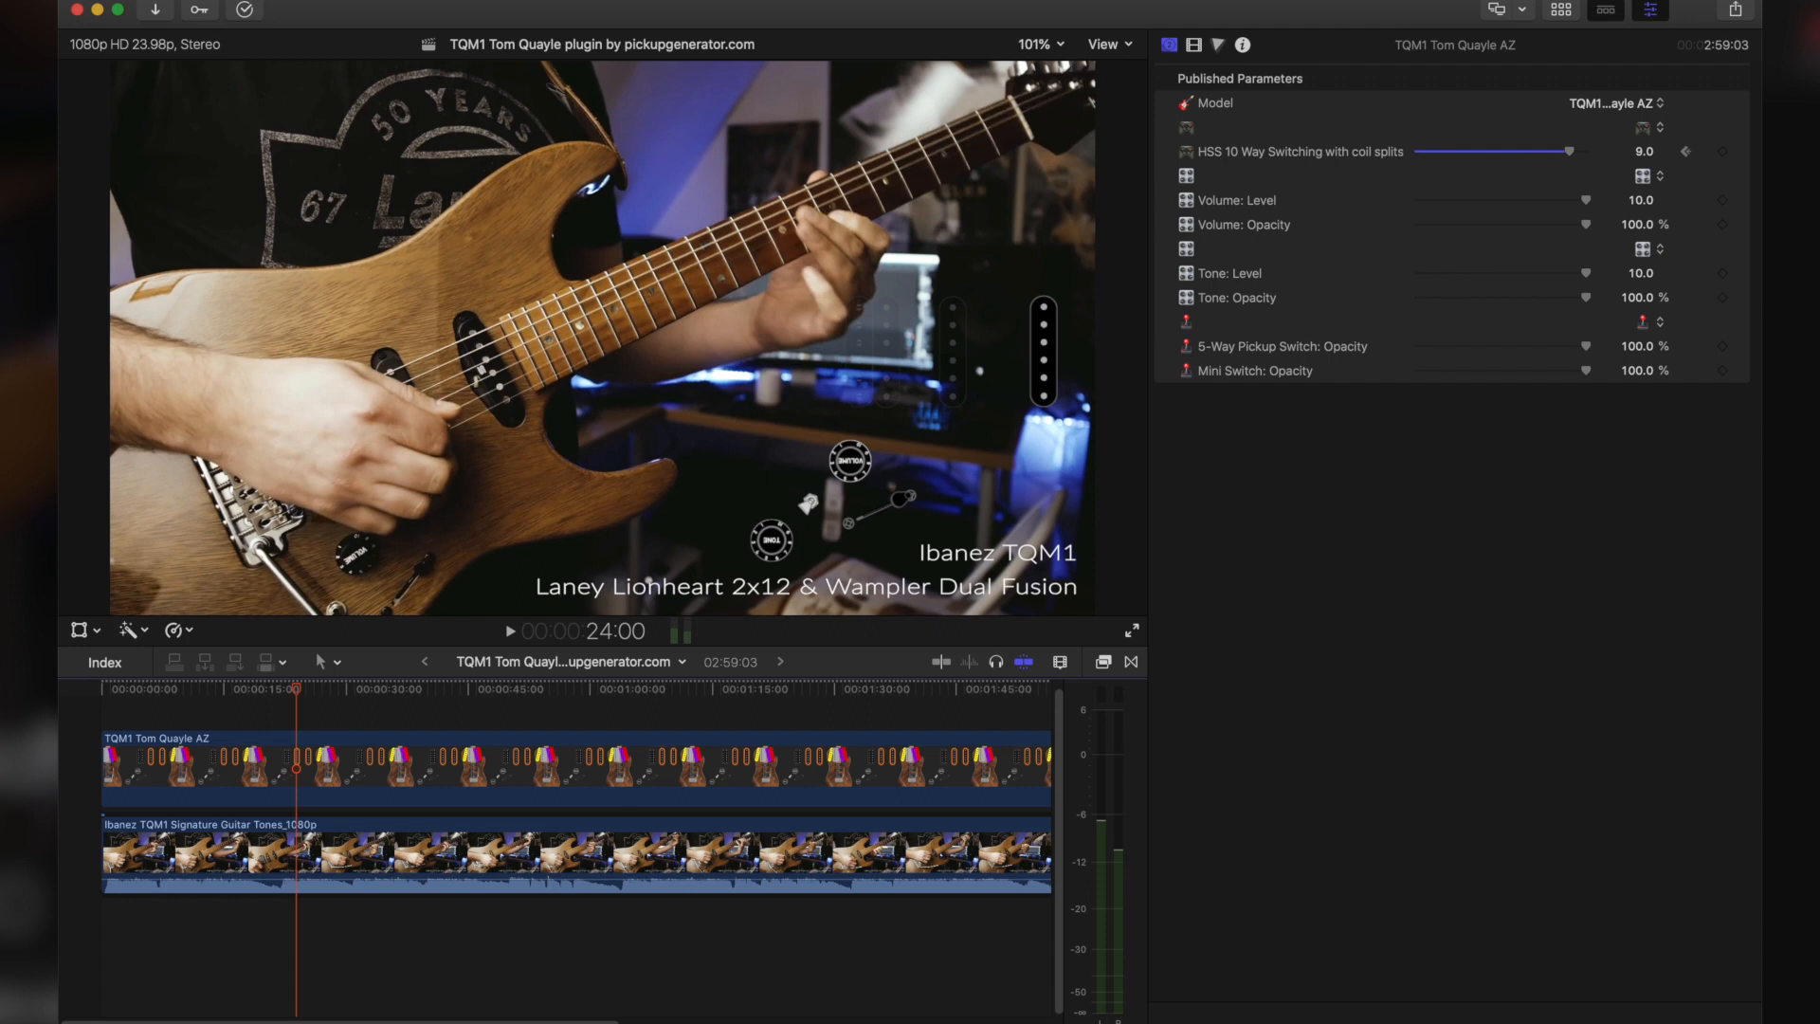
{"action": "left_click", "coordinate": [278, 703]}
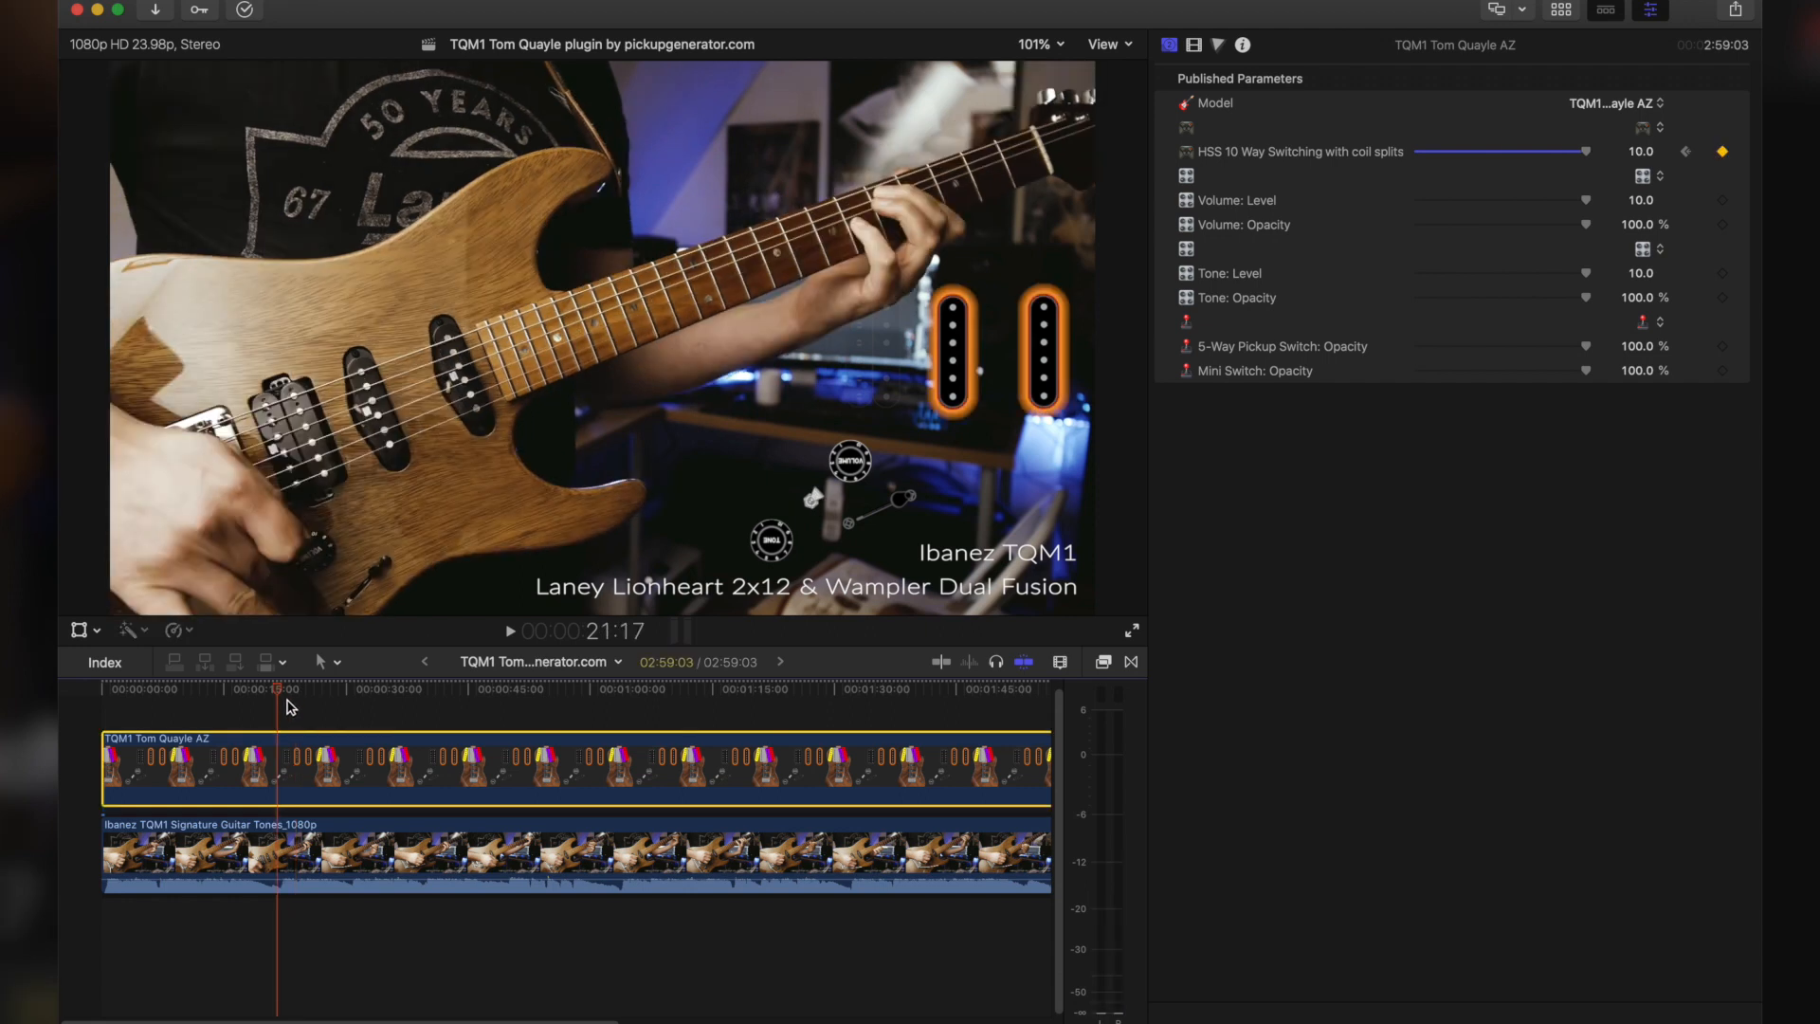
Step: Keyframe Volume: Level at 0 at the start of the timeline and raise it to 10 at frame 17
{"action": "left_click_drag", "start_coordinate": [278, 697], "coordinate": [101, 701]}
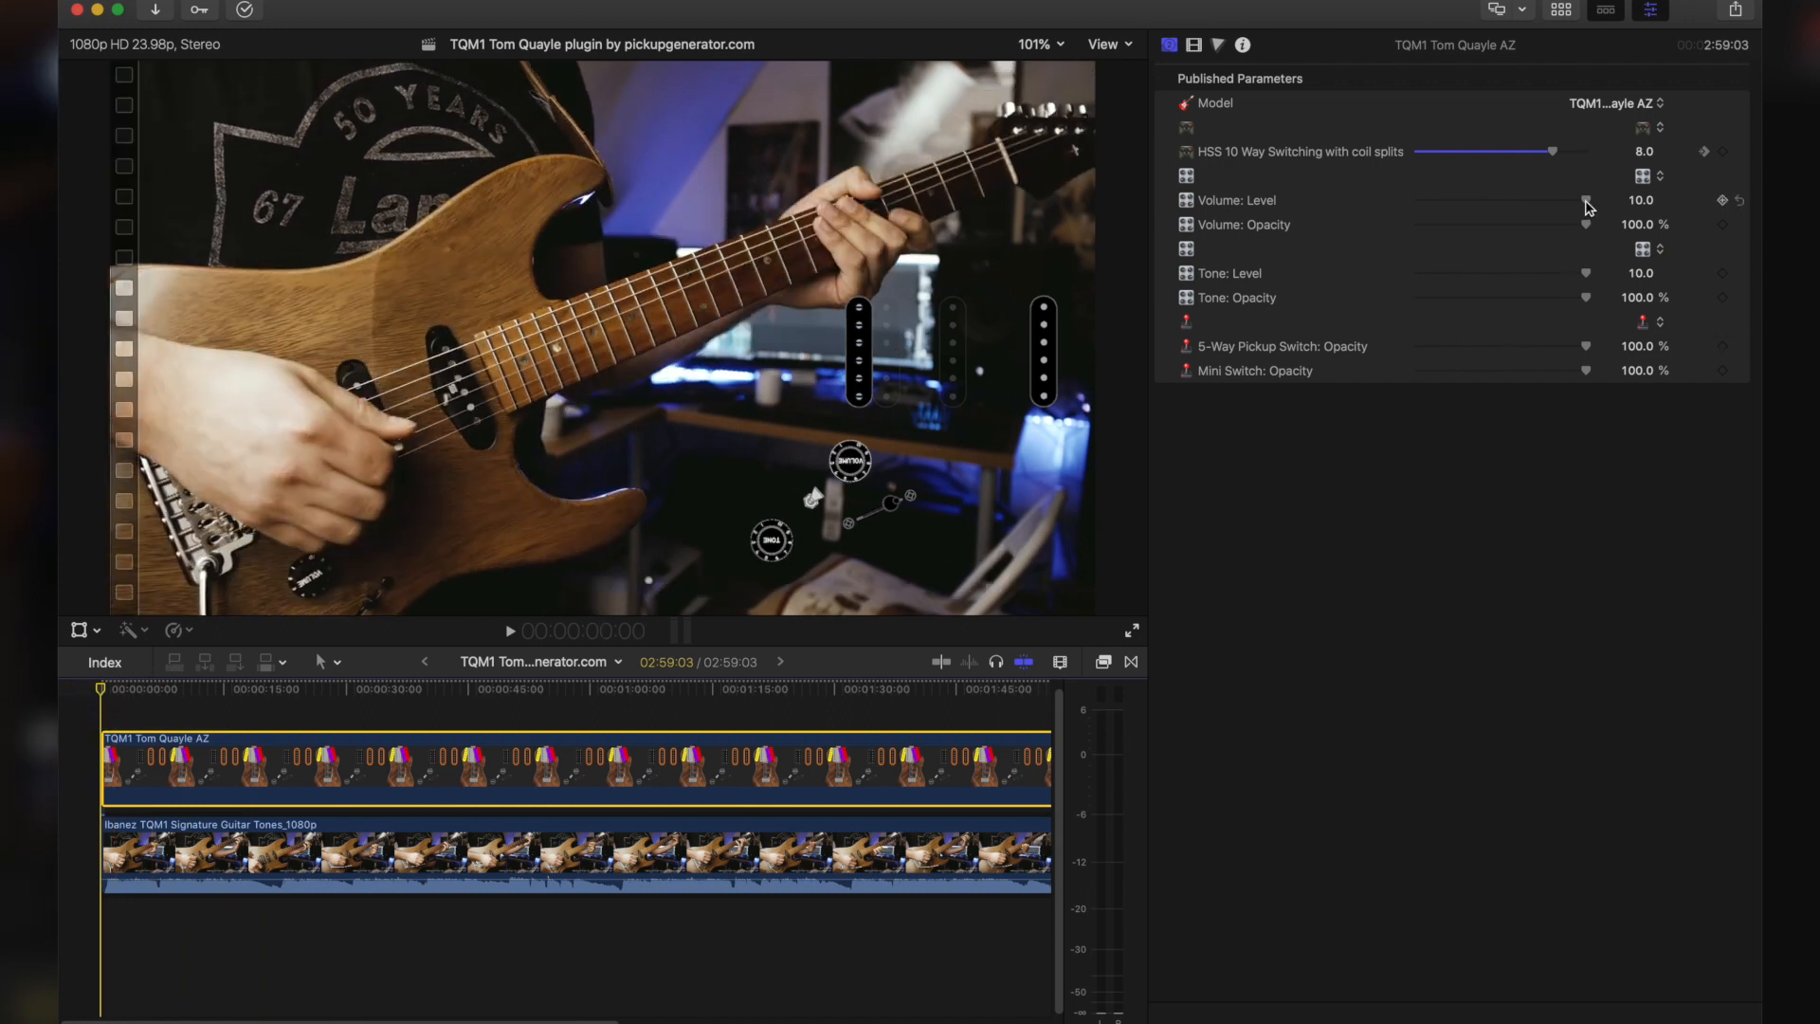
{"action": "left_click_drag", "start_coordinate": [1586, 202], "coordinate": [1385, 218]}
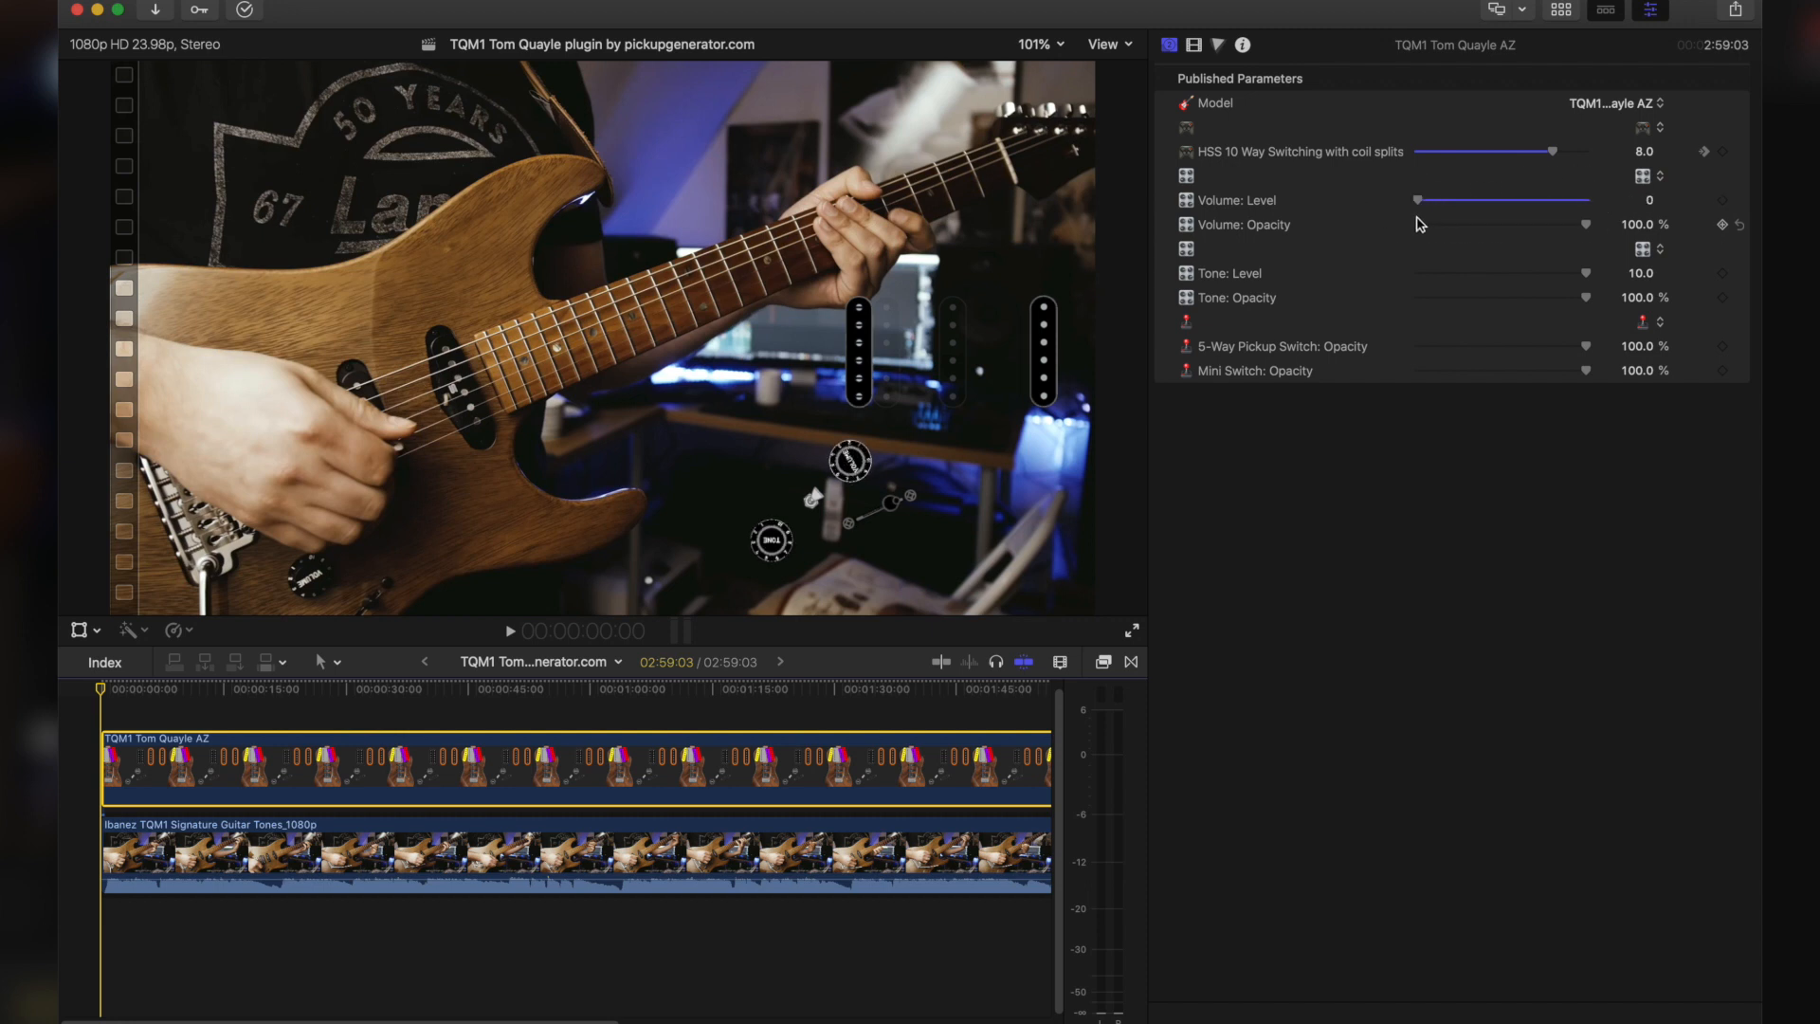
{"action": "left_click", "coordinate": [1722, 201]}
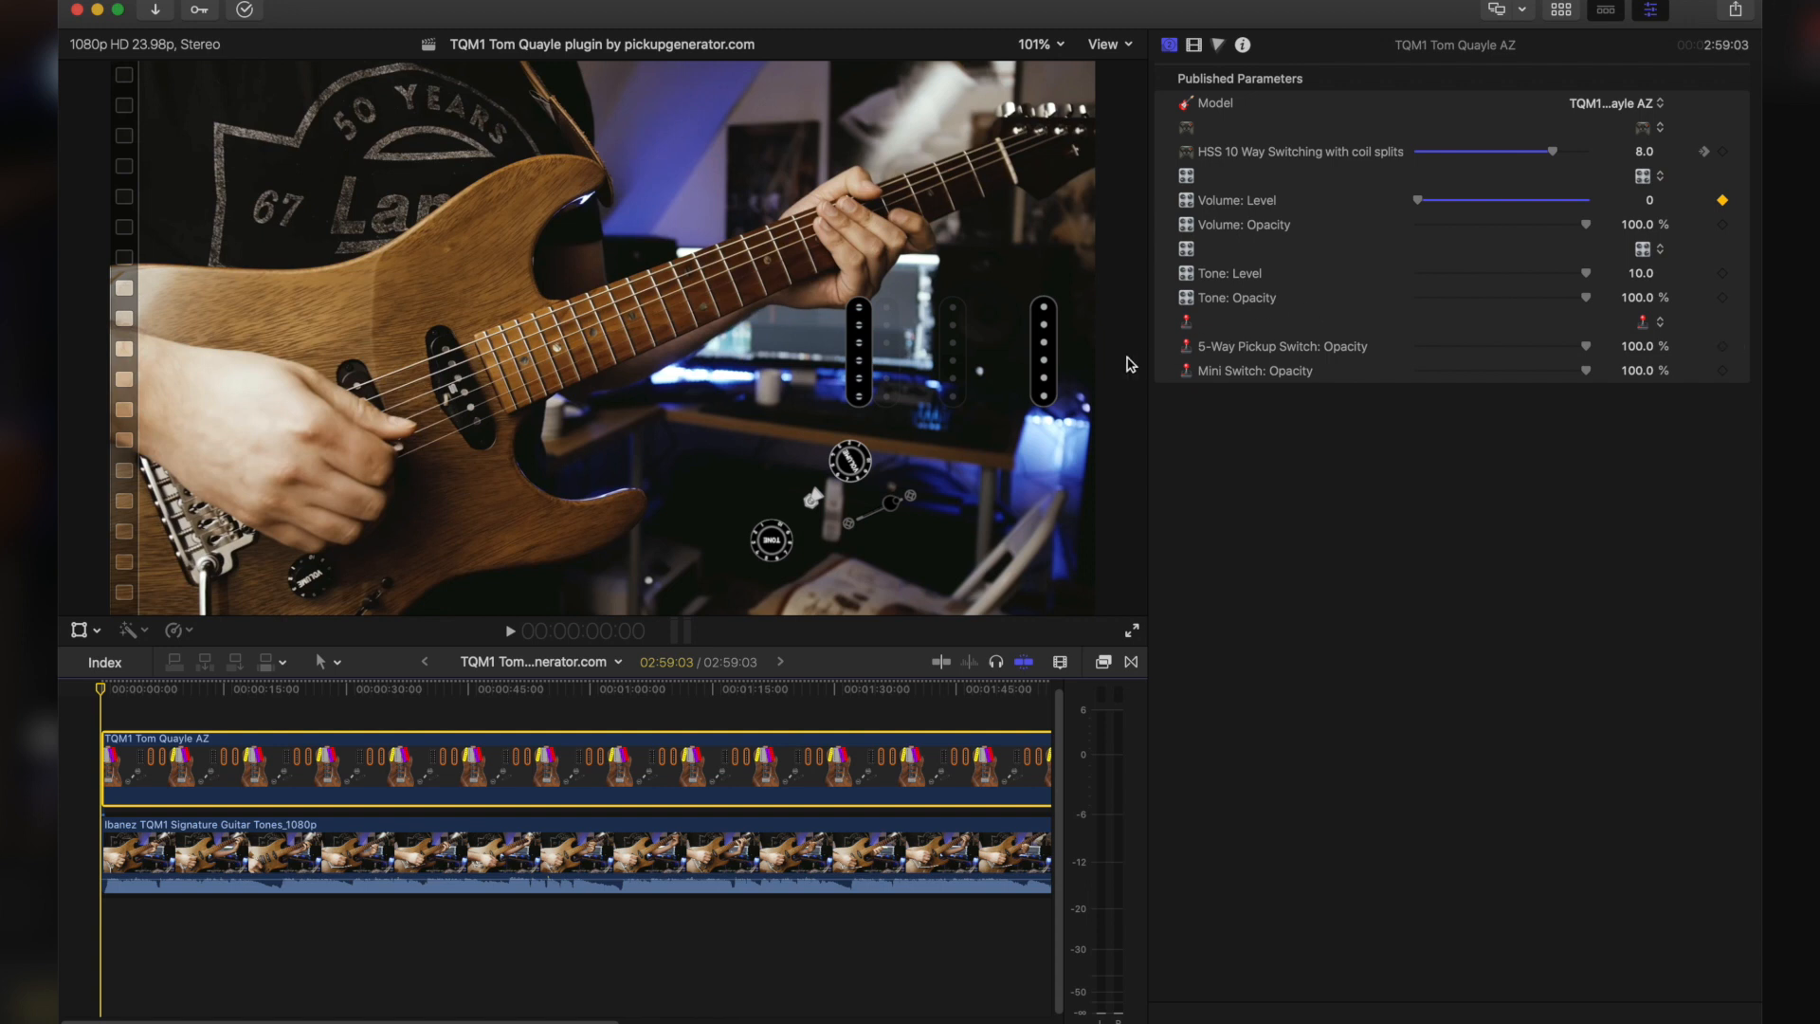
{"action": "key", "text": "space"}
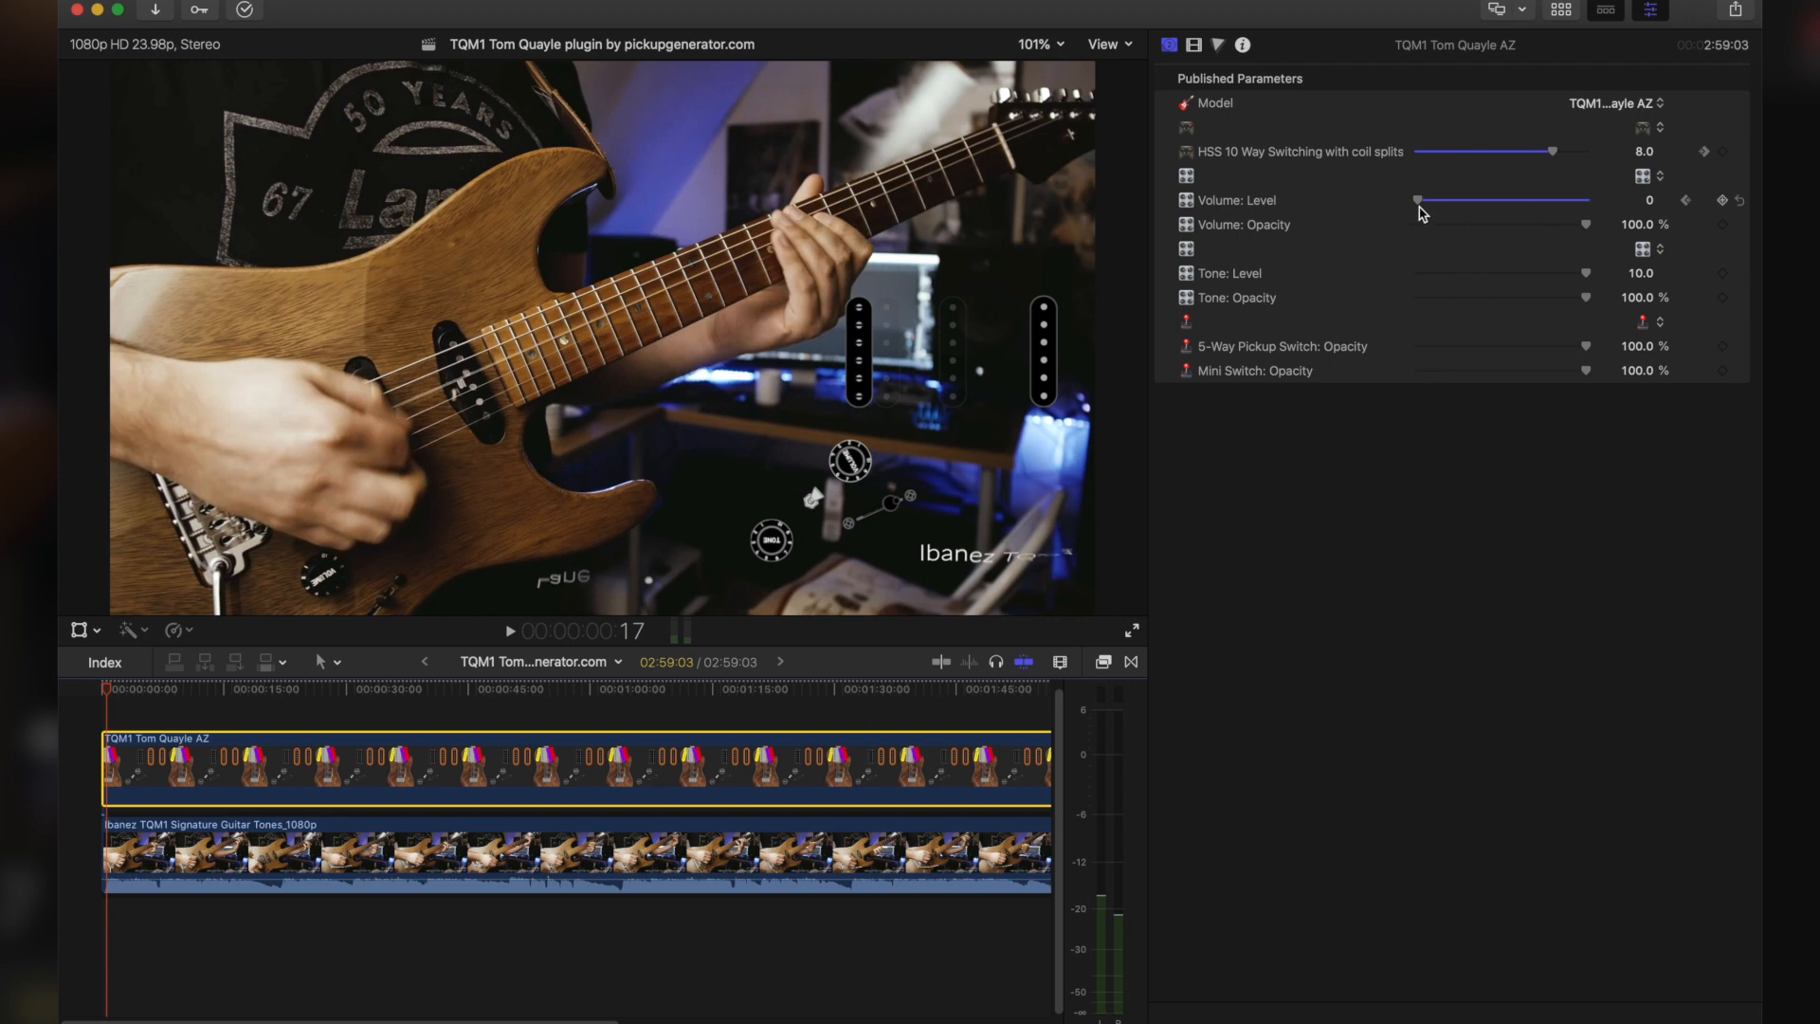
{"action": "left_click_drag", "start_coordinate": [1419, 202], "coordinate": [1588, 197]}
Step: Play the opening full screen from the start of the timeline to check the volume knob's movement
{"action": "left_click", "coordinate": [91, 722]}
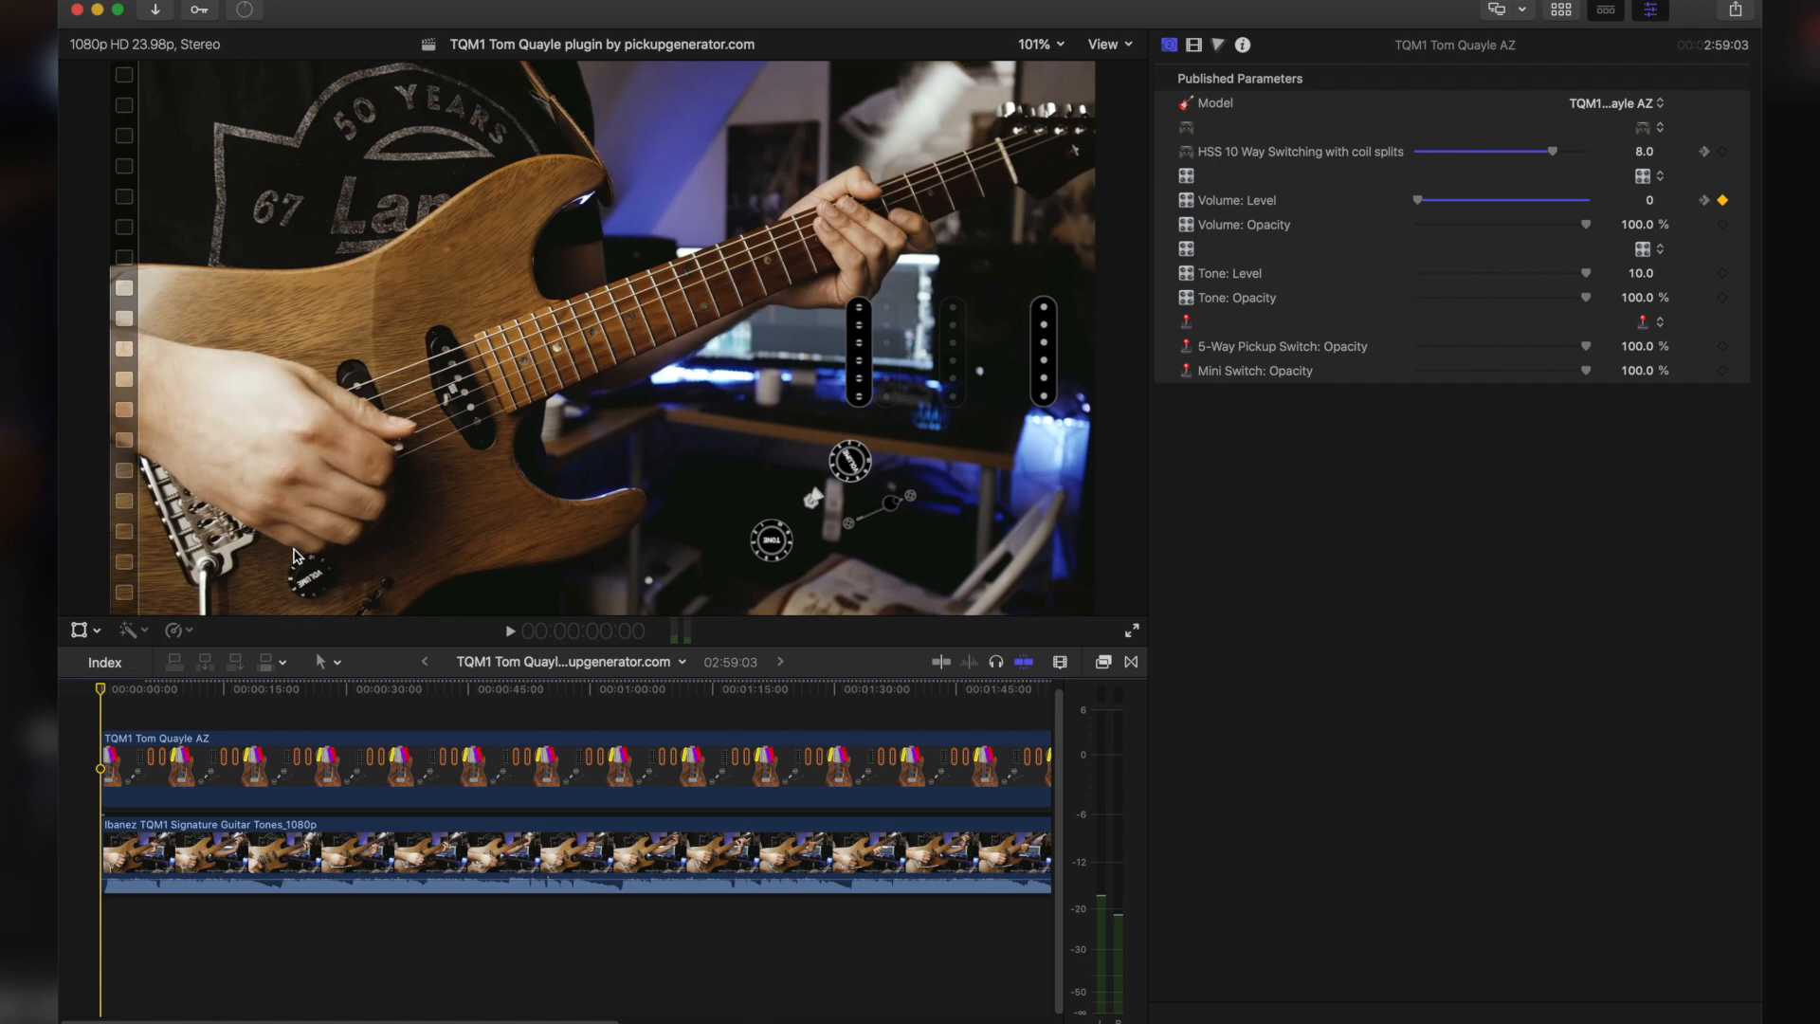
{"action": "left_click", "coordinate": [1134, 633]}
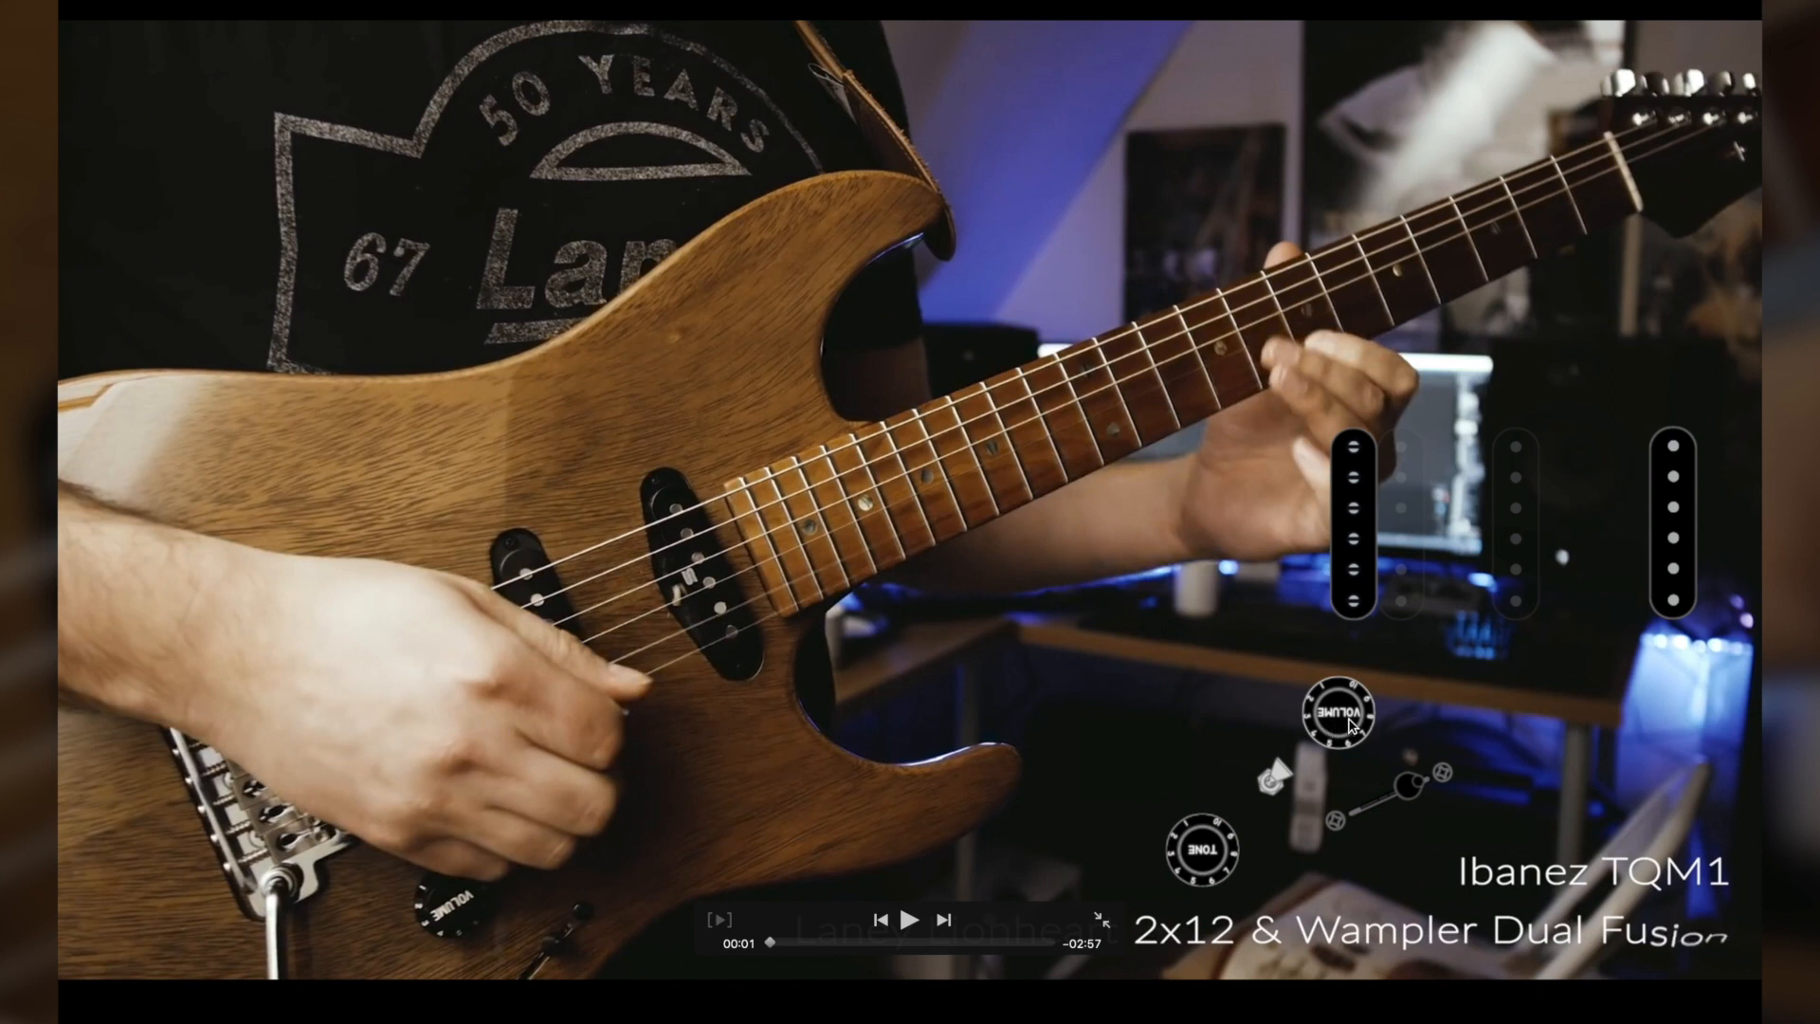
{"action": "left_click", "coordinate": [772, 943]}
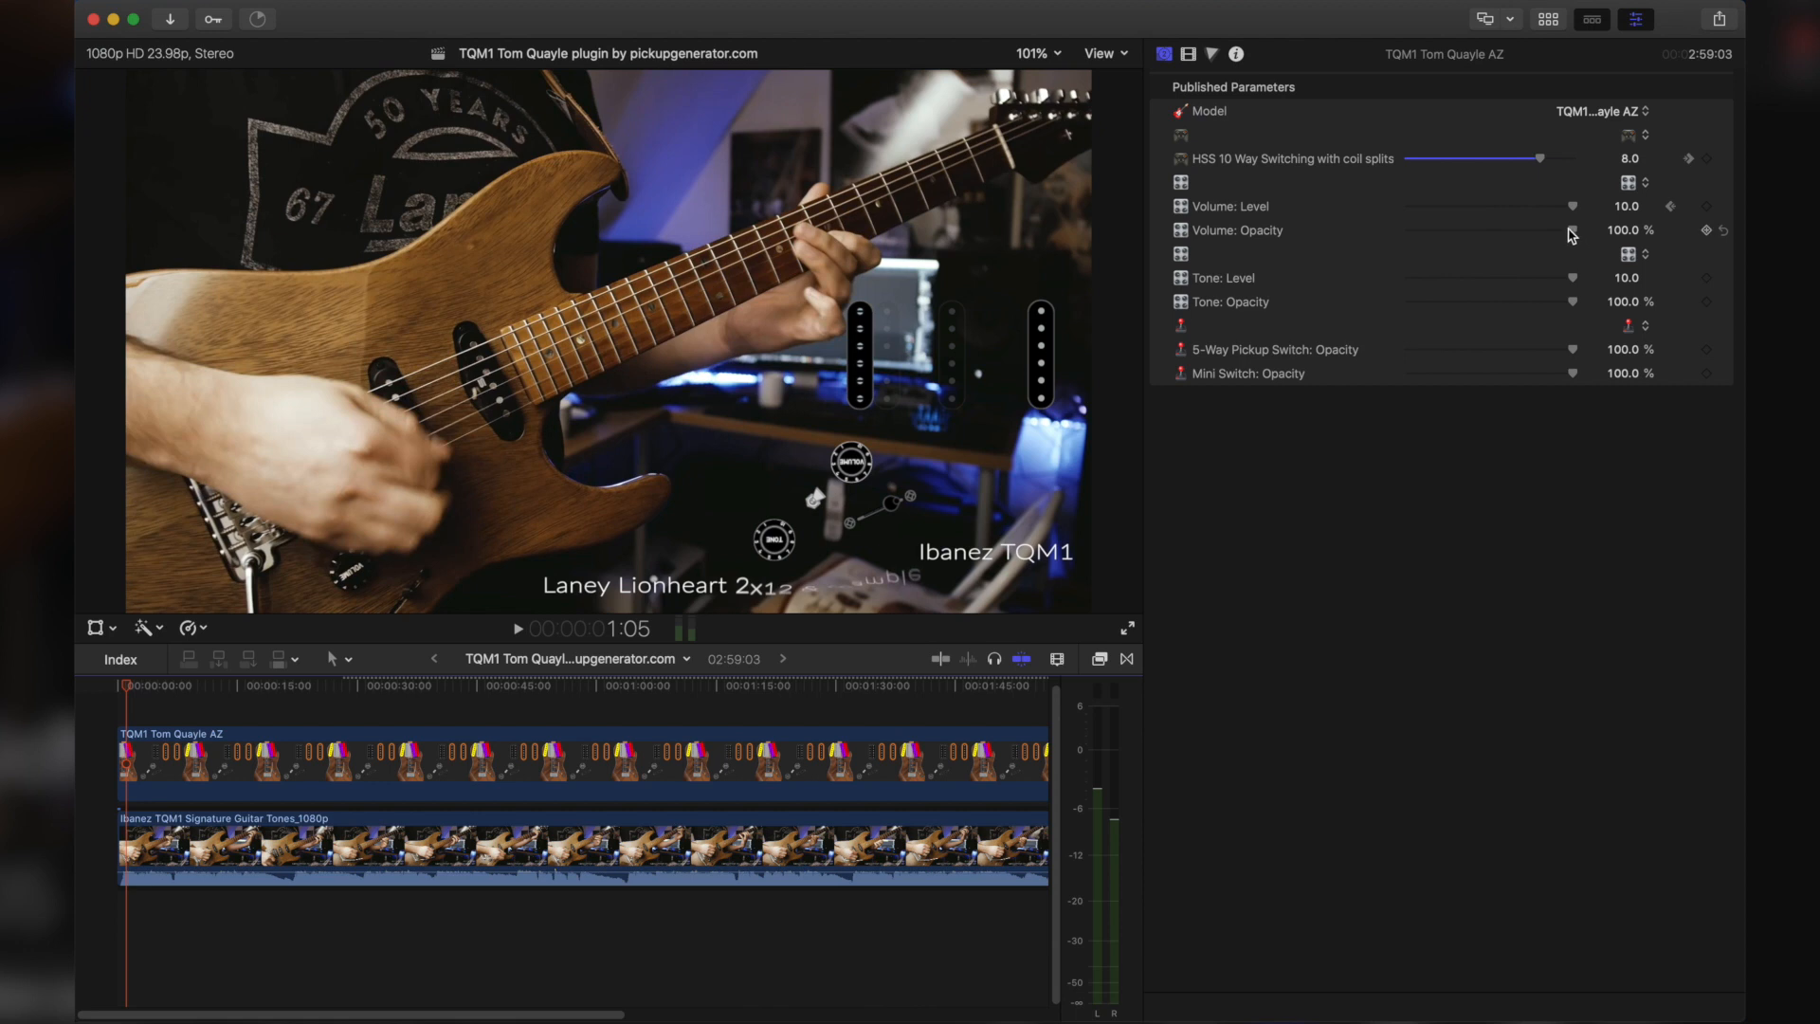
Step: Try out the Volume and Tone opacity settings and return both to 100%
{"action": "mouse_move", "coordinate": [1572, 232]}
{"action": "left_mouse_down"}
{"action": "mouse_move", "coordinate": [1385, 254]}
{"action": "mouse_move", "coordinate": [1592, 236]}
{"action": "left_mouse_up"}
{"action": "left_click_drag", "start_coordinate": [1572, 302], "coordinate": [1575, 303]}
{"action": "left_click_drag", "start_coordinate": [1464, 310], "coordinate": [1373, 313]}
Step: Try the 5-Way Pickup Switch and Mini Switch opacities at 0% and return each to 100%
{"action": "left_click_drag", "start_coordinate": [1492, 310], "coordinate": [1419, 369]}
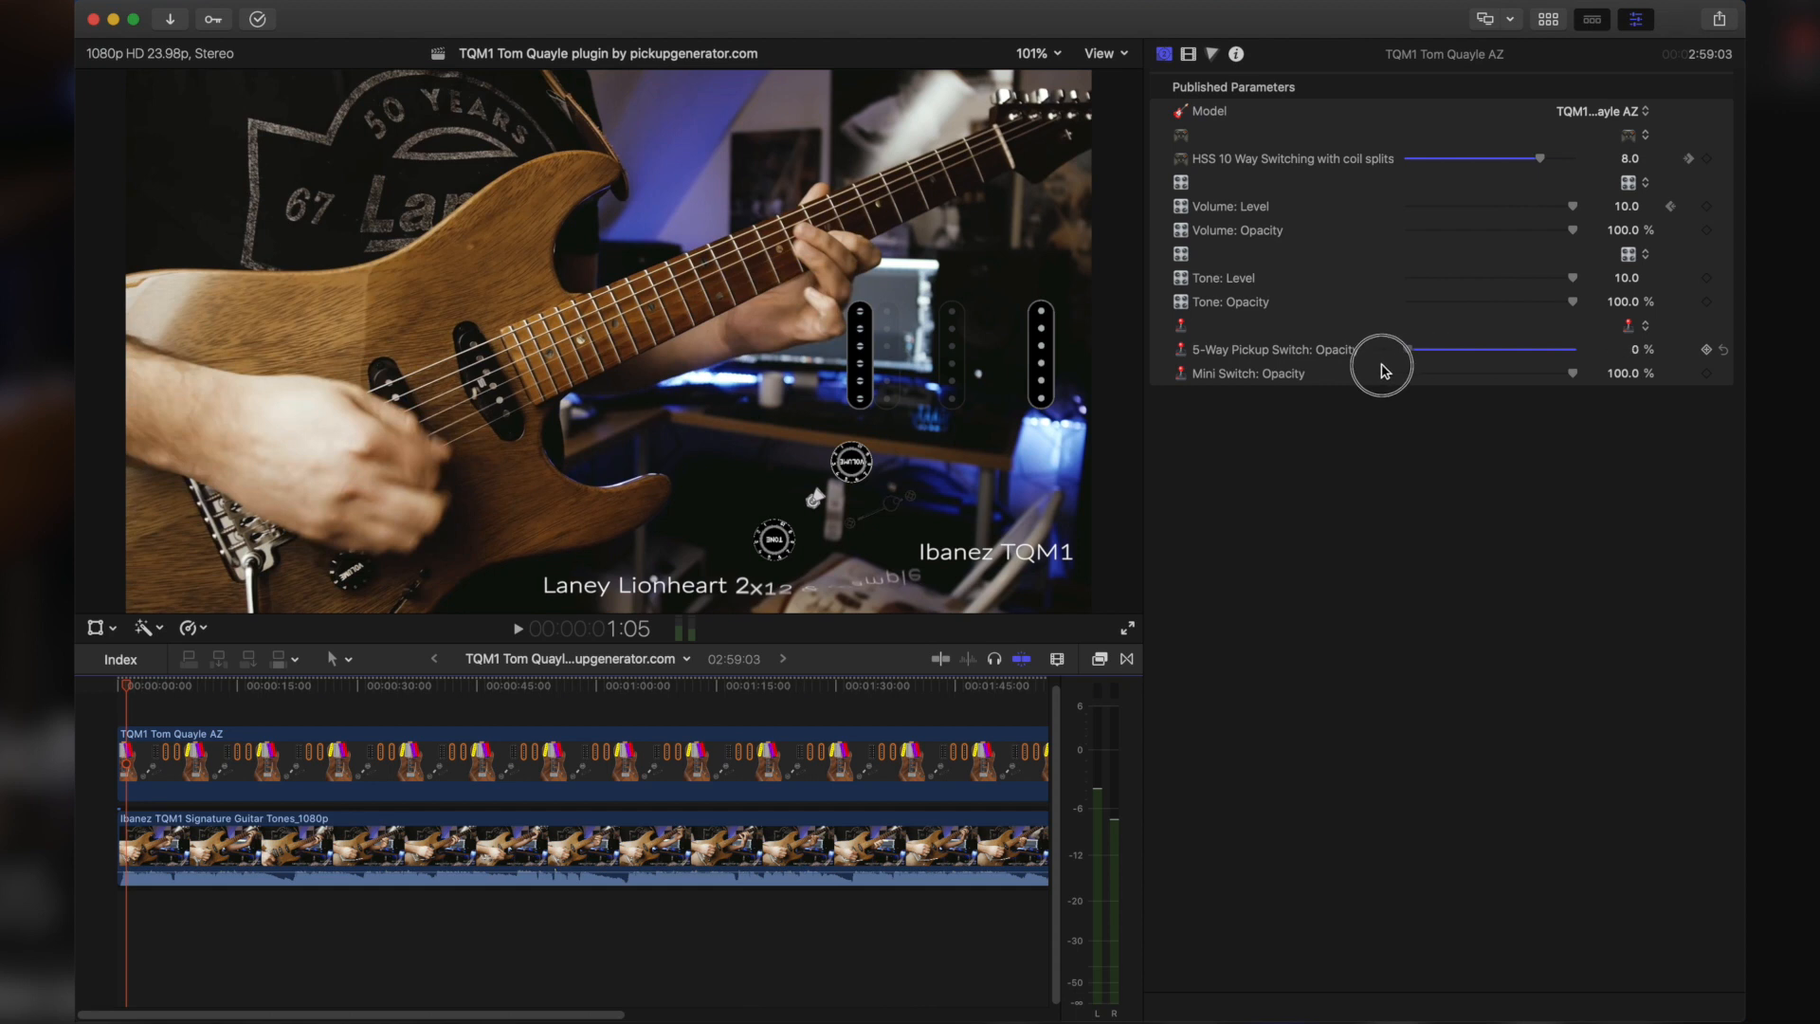
{"action": "left_click_drag", "start_coordinate": [1621, 360], "coordinate": [1618, 361]}
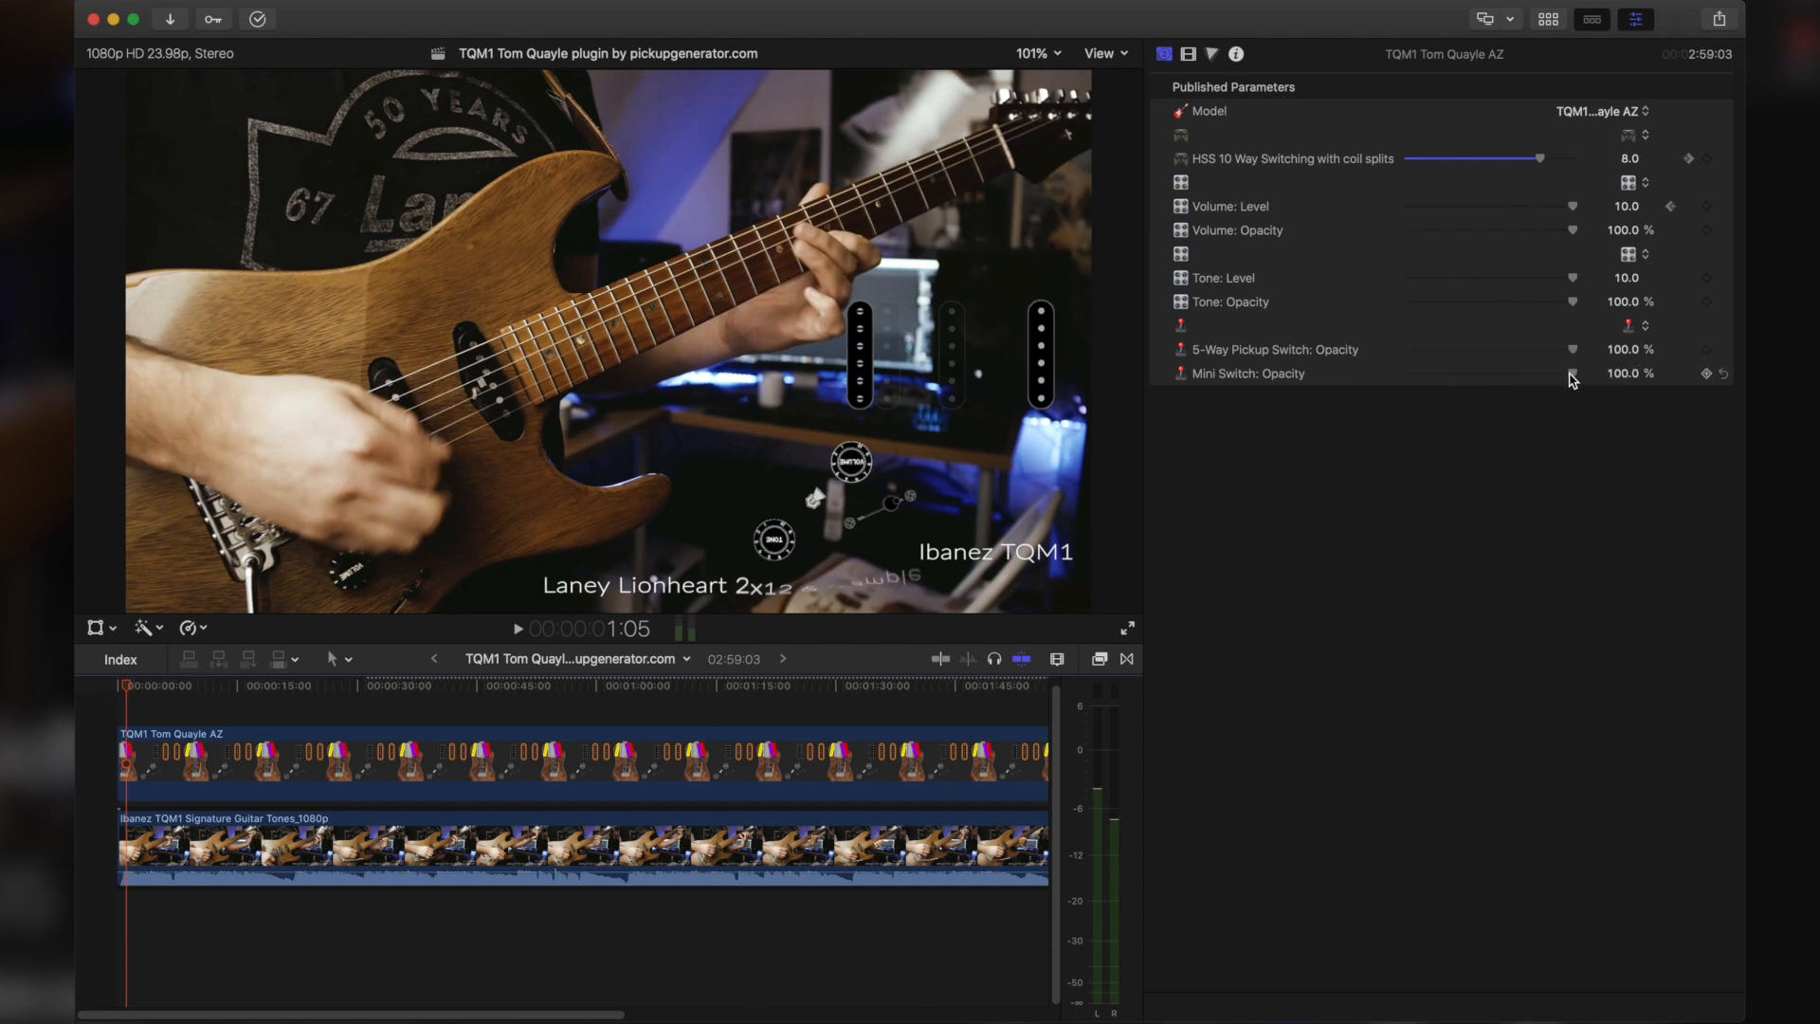
{"action": "left_click_drag", "start_coordinate": [1572, 377], "coordinate": [1351, 395]}
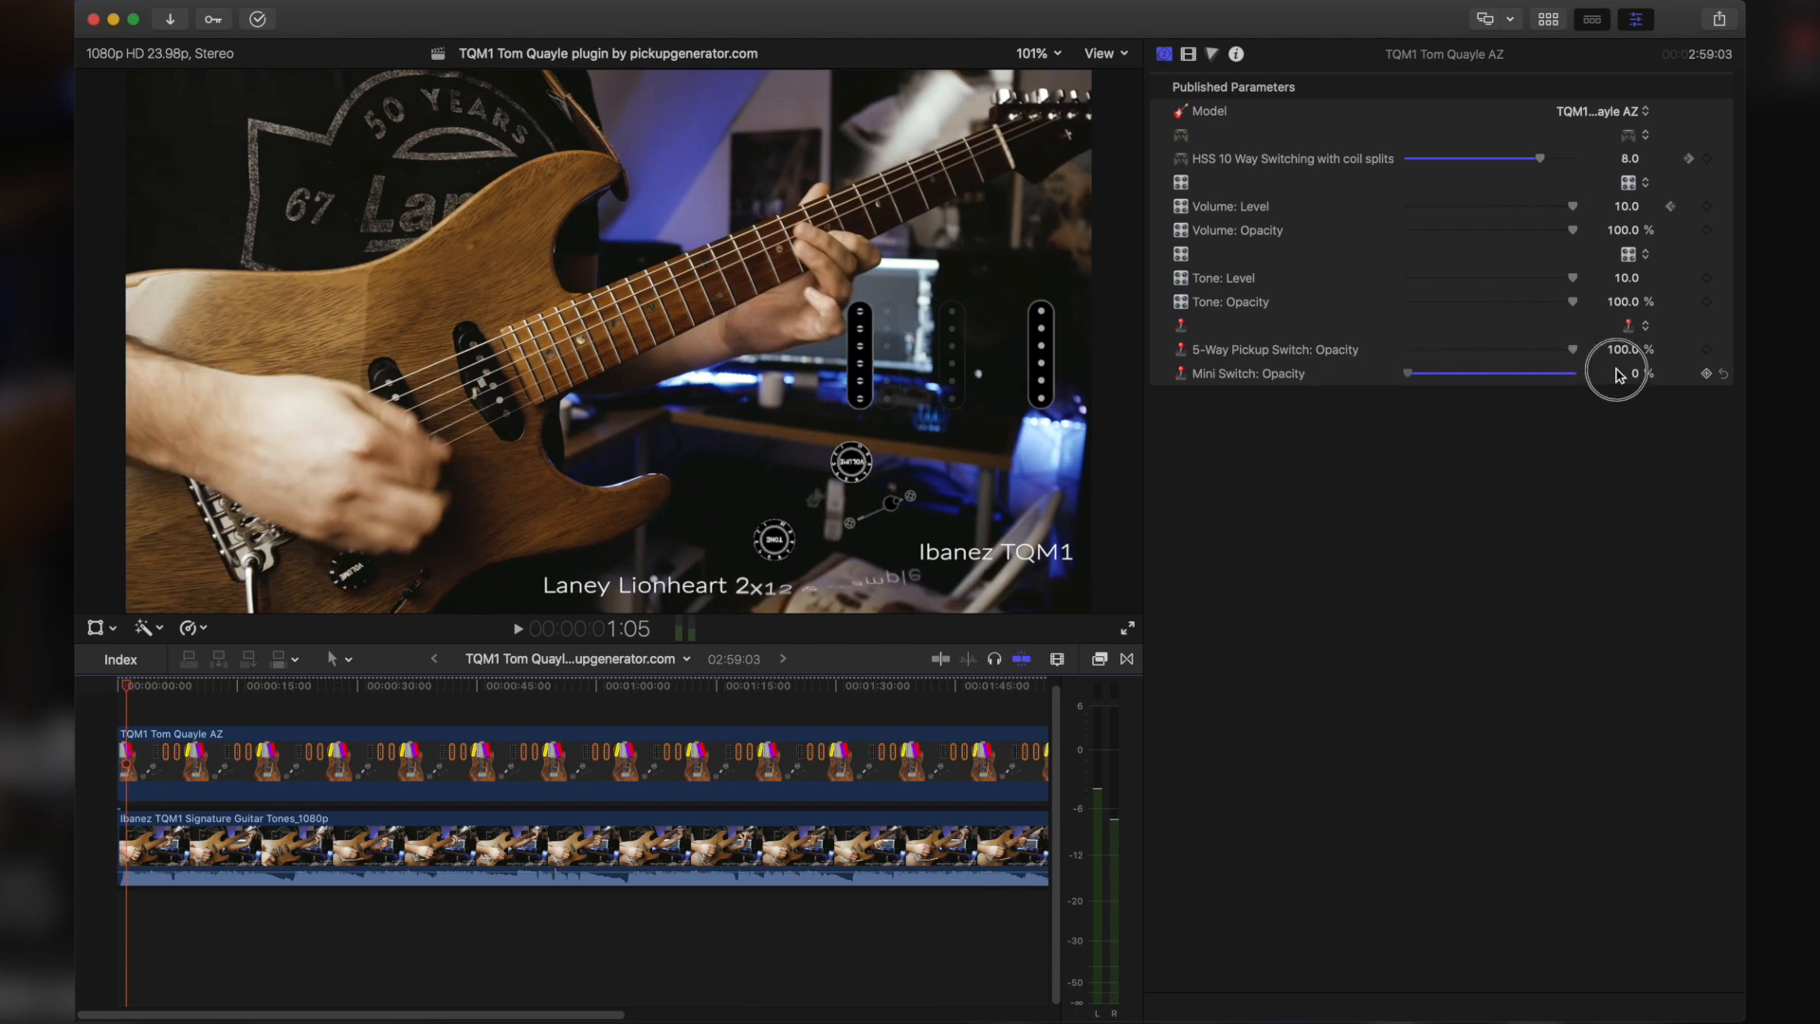
{"action": "left_click_drag", "start_coordinate": [1618, 375], "coordinate": [1620, 376]}
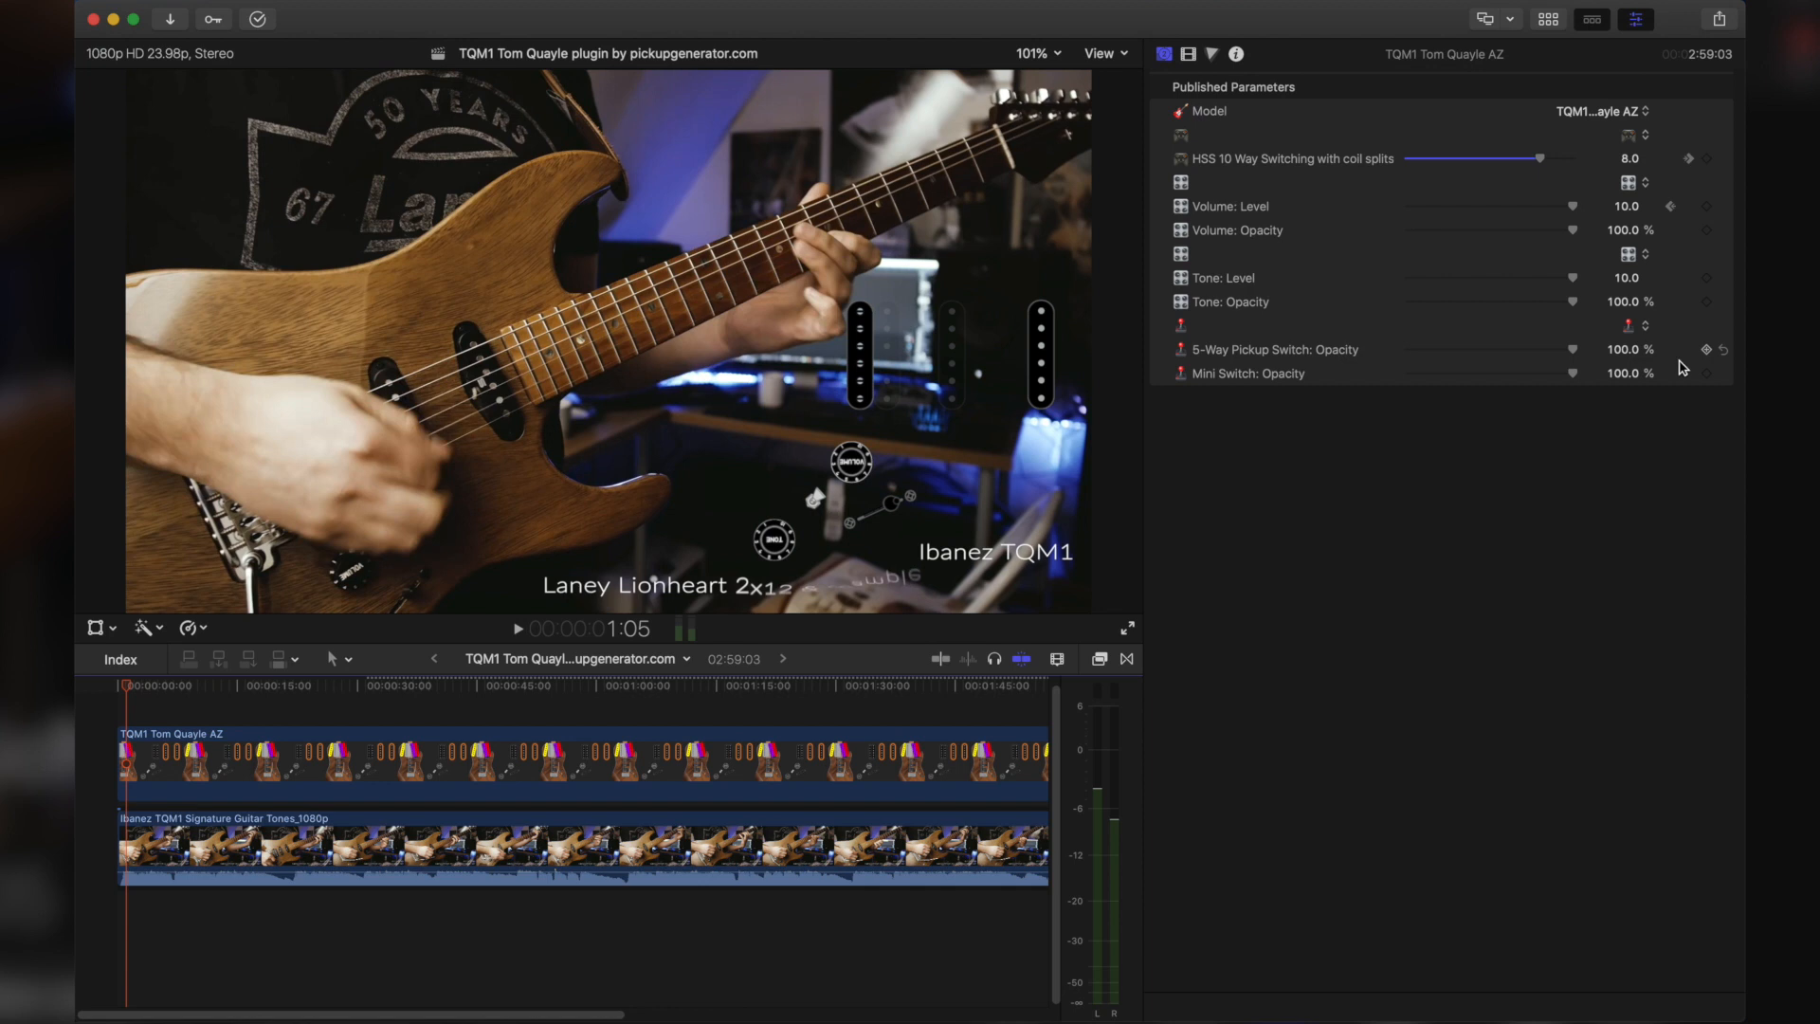